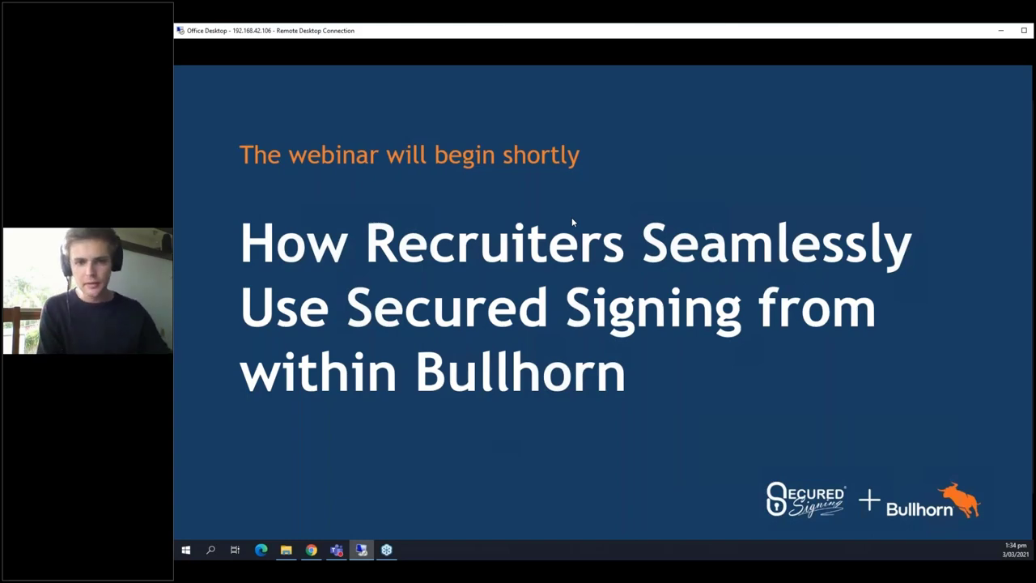
# Advance the slide show from the webinar title slide to the presenter introduction slide.
pyautogui.press('Right')
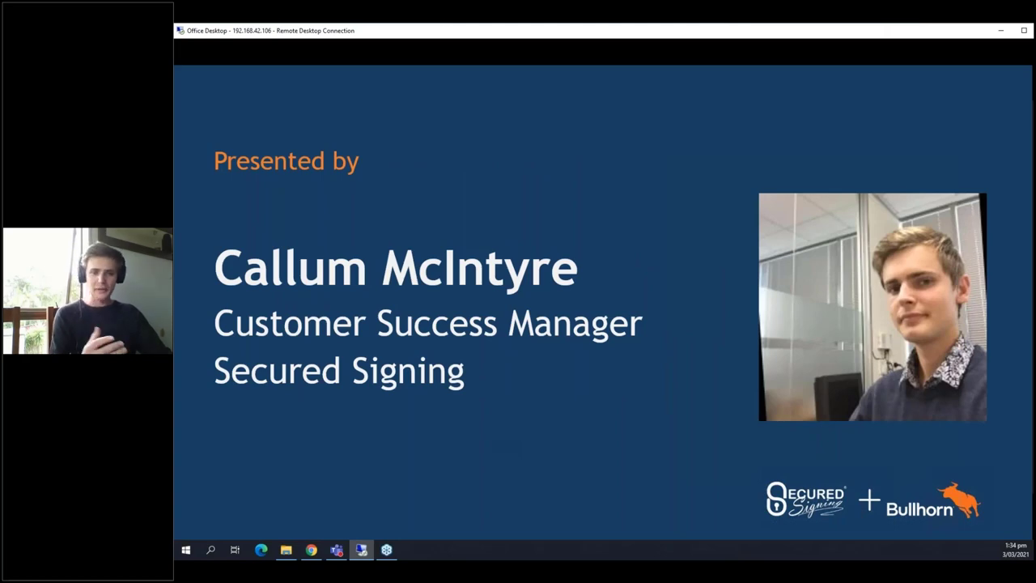
# Advance to the 'In the Next 45 Minutes' agenda slide.
pyautogui.press('Right')
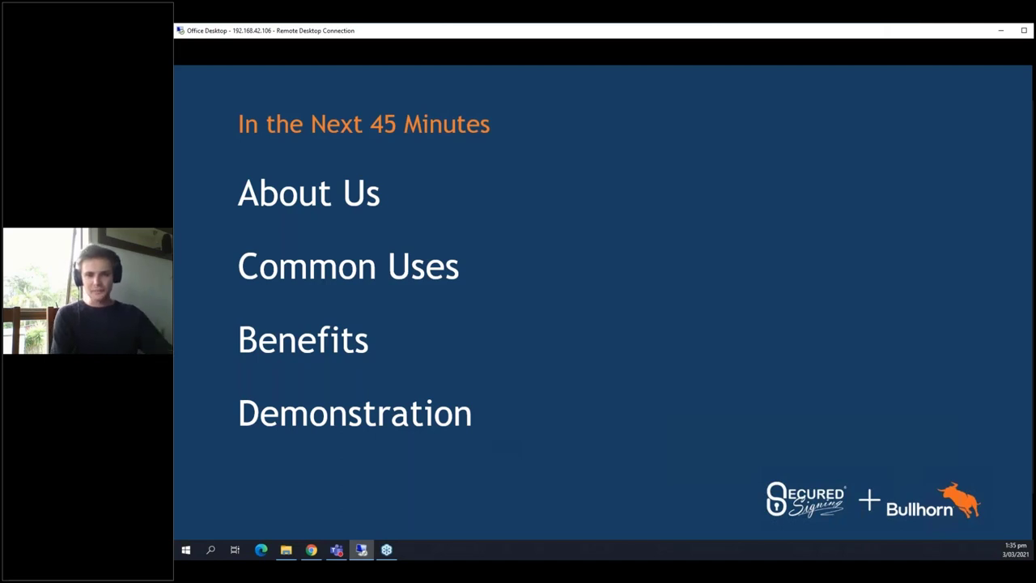
# Move on from the agenda to the company overview slide.
pyautogui.press('Right')
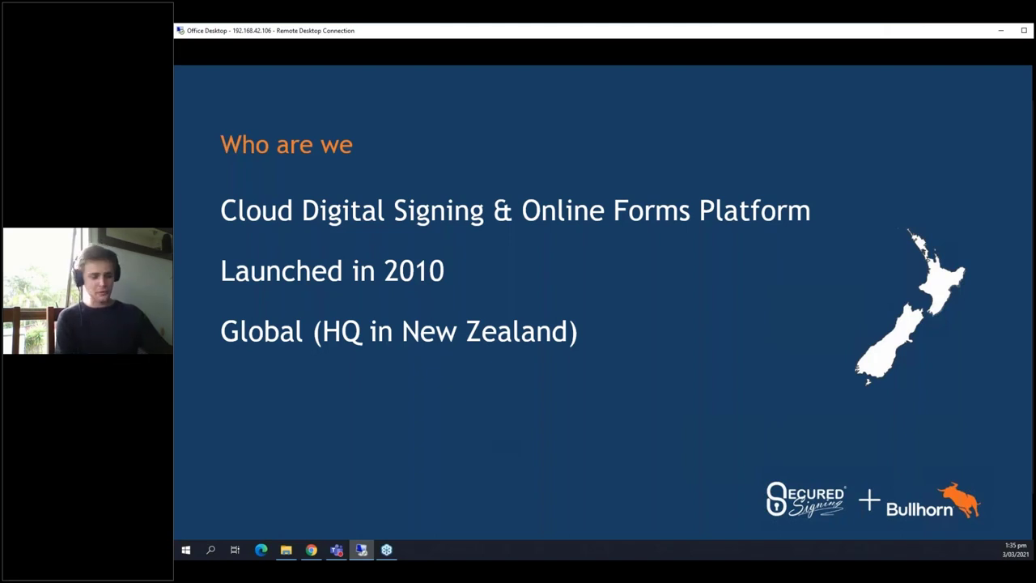
# Advance from 'Who are we' to the 'Recruitment – Common Use Cases' slide.
pyautogui.press('Right')
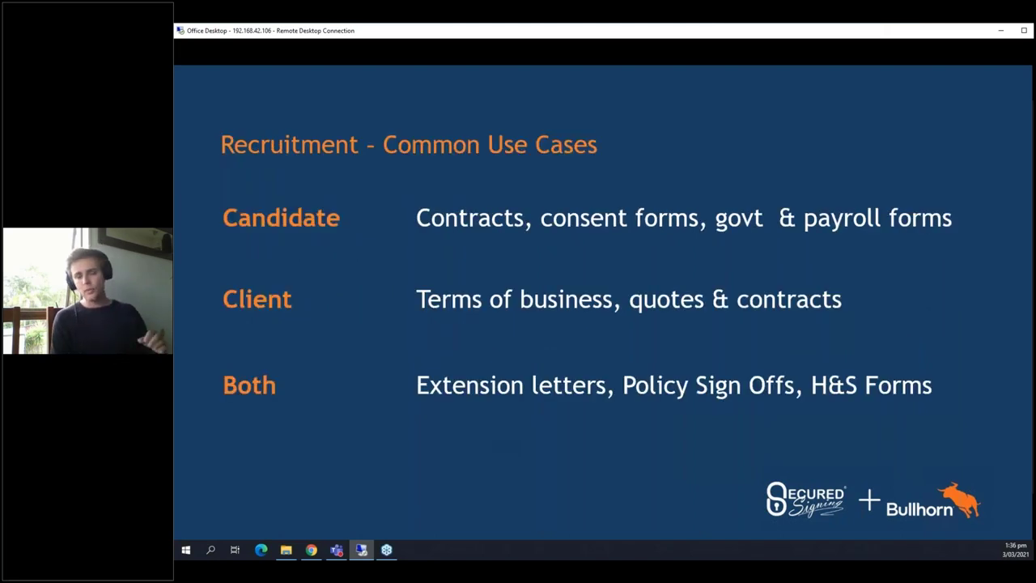
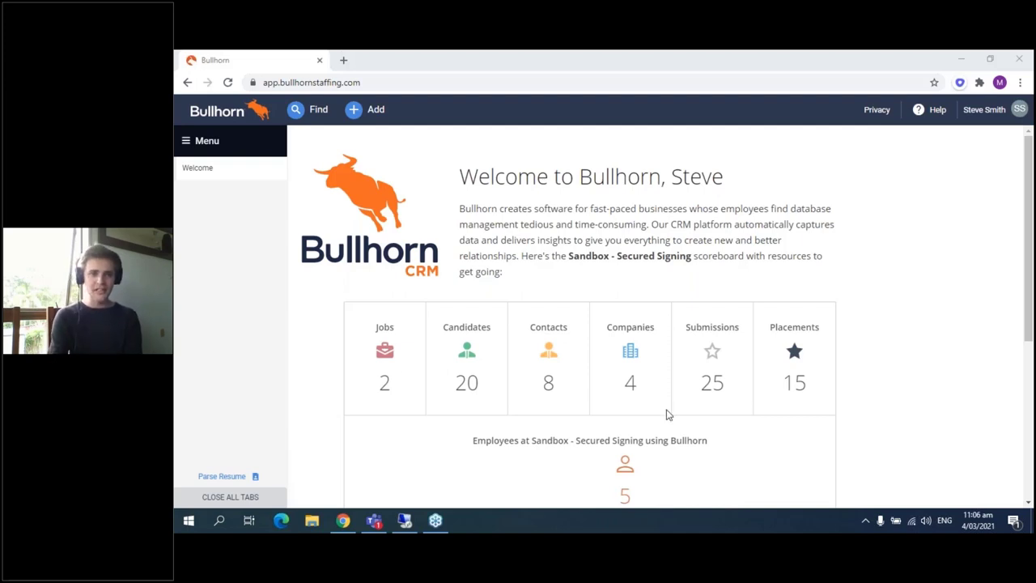
# Open candidate 16's record from the bottom of the Candidates grid.
pyautogui.click(474, 380)
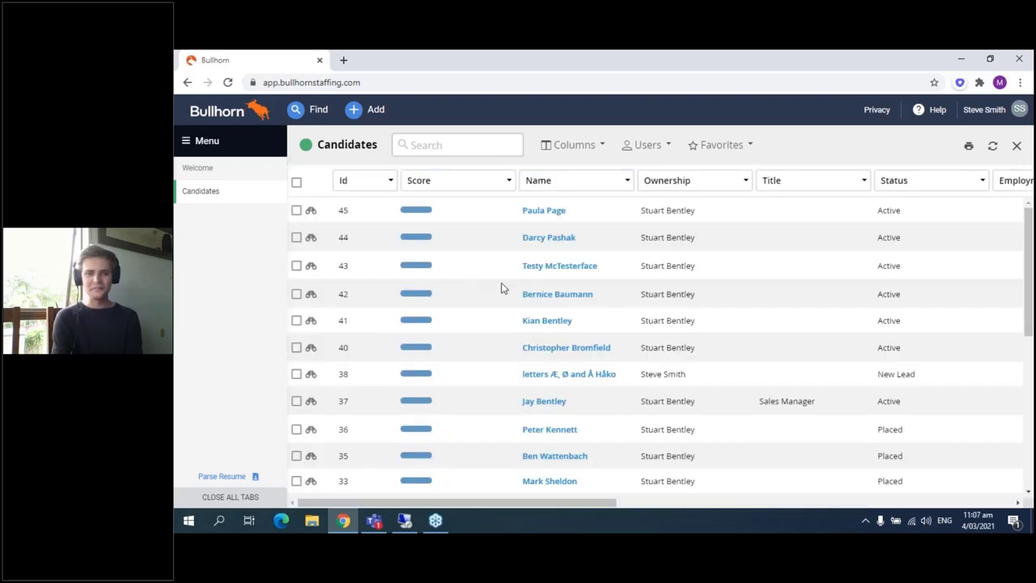
pyautogui.scroll(-5, 502, 289)
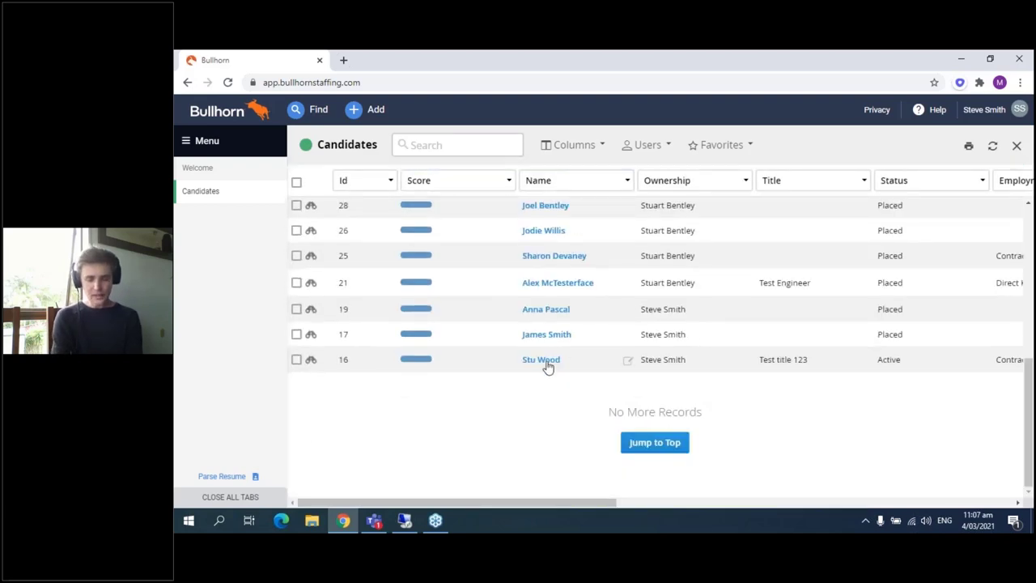
pyautogui.click(541, 360)
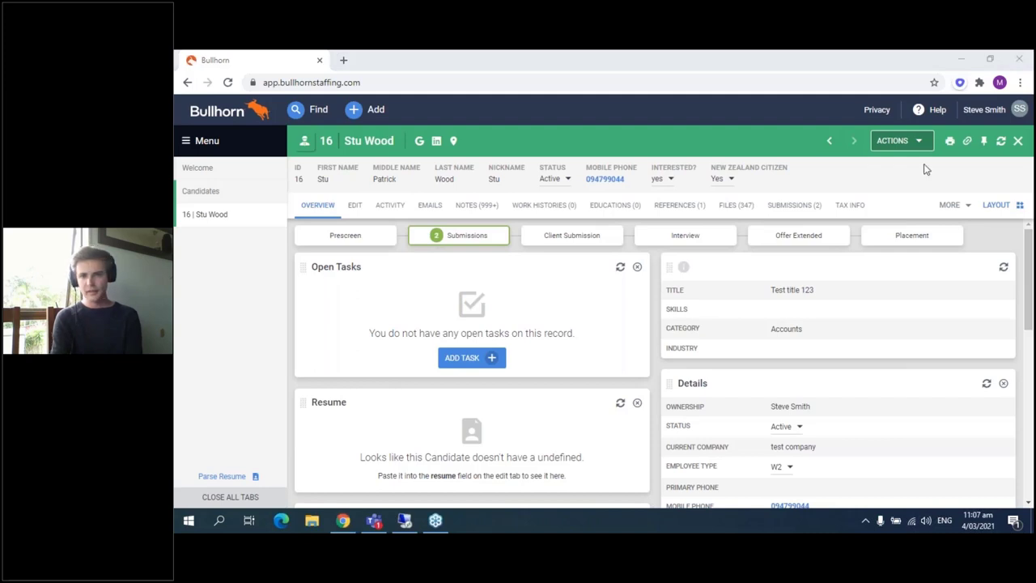
# Launch Secured Signing from the candidate's ACTIONS menu and choose WeSign.
pyautogui.click(918, 141)
pyautogui.scroll(-1, 921, 209)
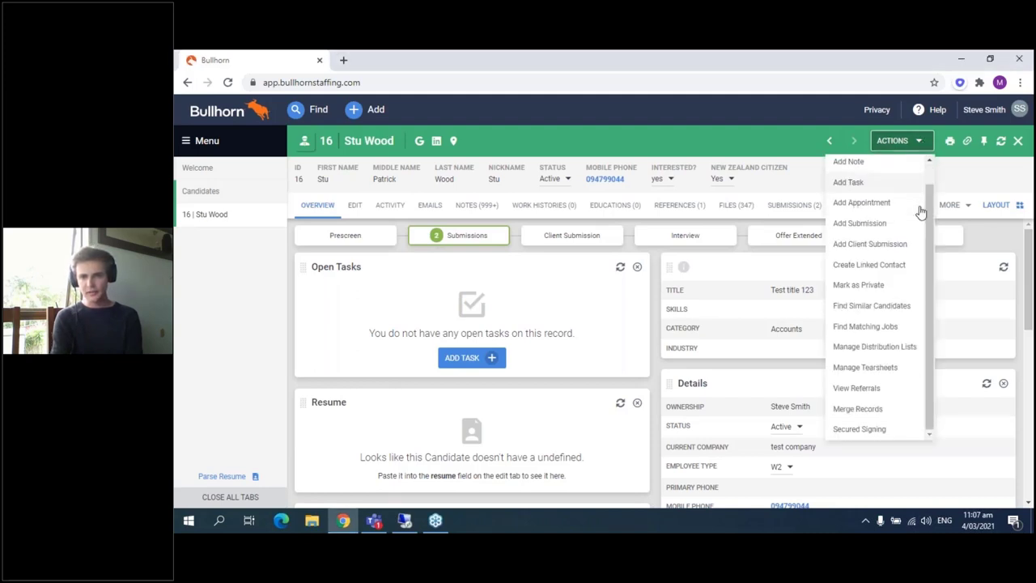
pyautogui.click(888, 434)
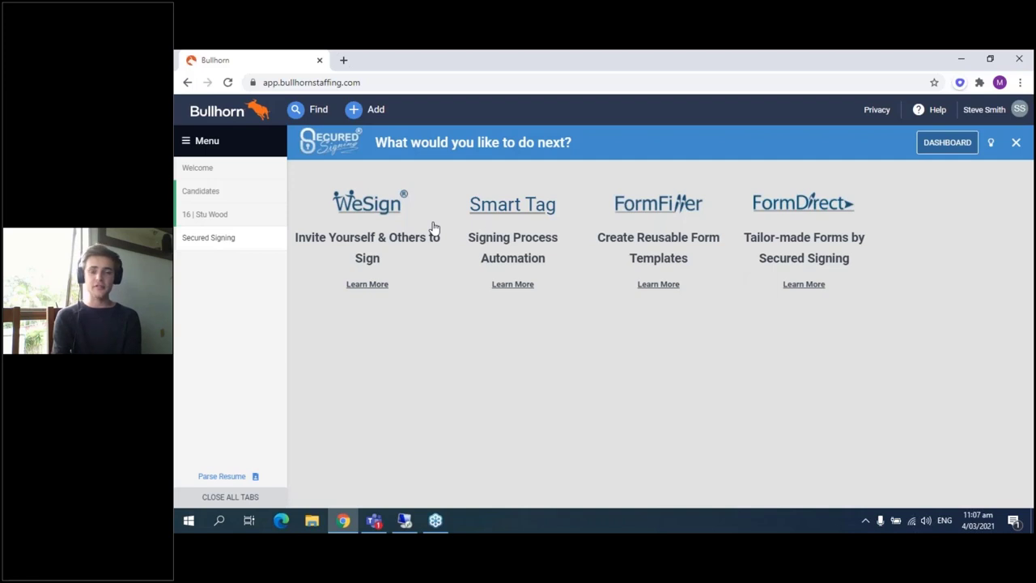
pyautogui.click(353, 212)
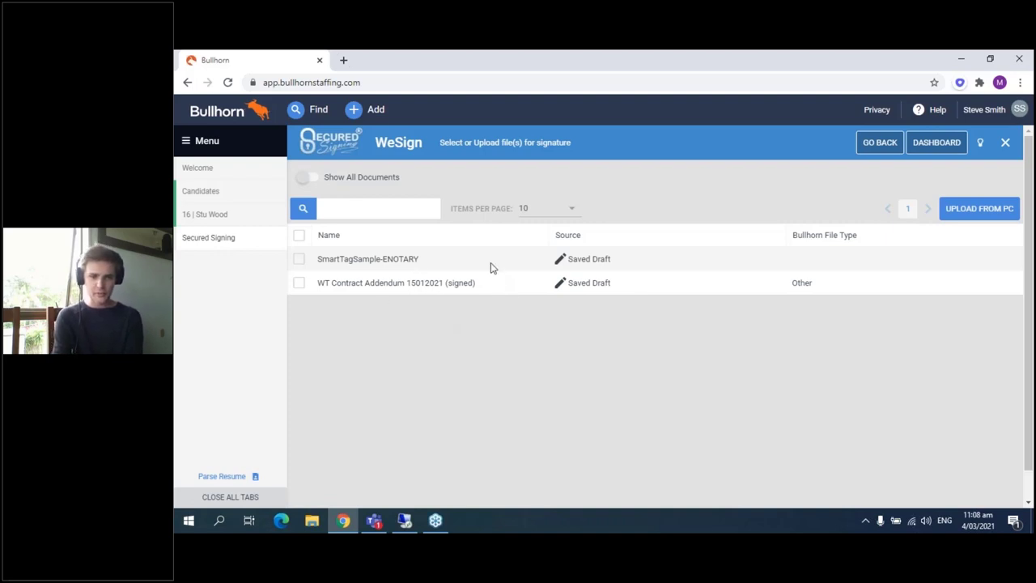
# Upload DEMO NDA .doc from the PC into Secured Signing.
pyautogui.click(299, 259)
pyautogui.click(298, 259)
pyautogui.click(988, 216)
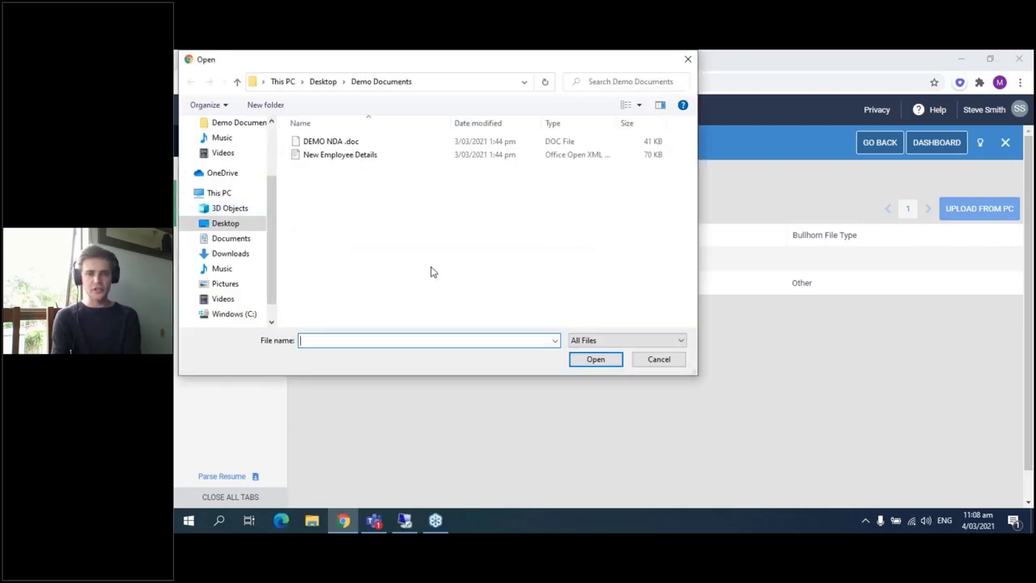
pyautogui.scroll(2, 248, 228)
pyautogui.scroll(-3, 248, 224)
pyautogui.click(356, 142)
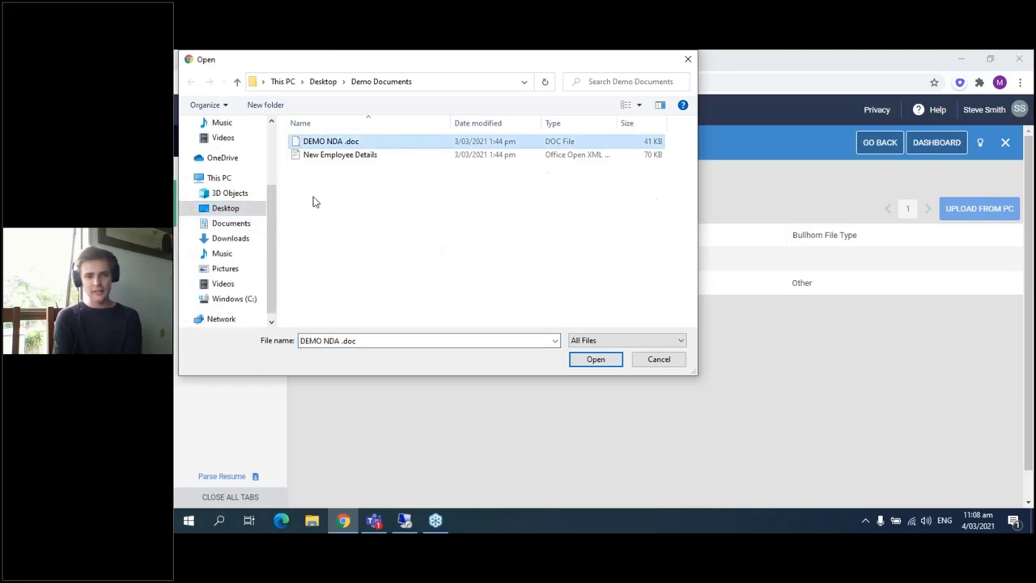
pyautogui.click(603, 362)
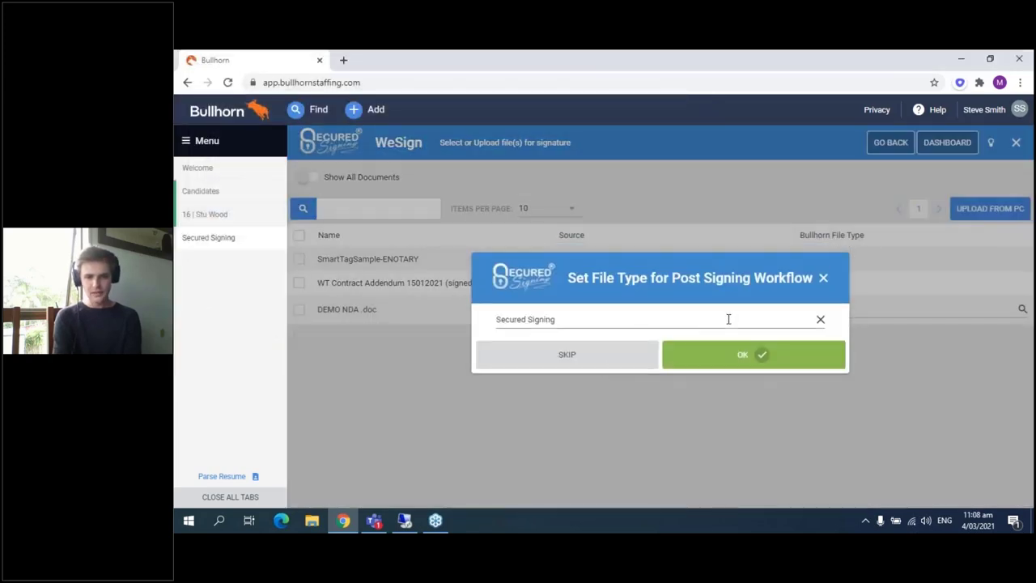
# Set DEMO NDA .doc's file type to Reference Check, tick it, and send for signature.
pyautogui.click(720, 321)
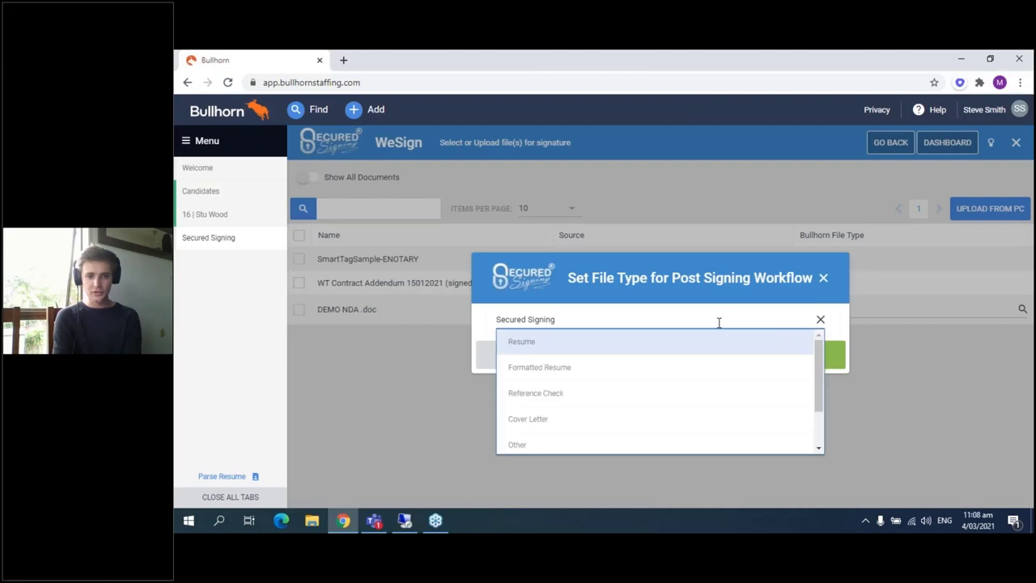
pyautogui.scroll(-1, 654, 389)
pyautogui.scroll(1, 655, 389)
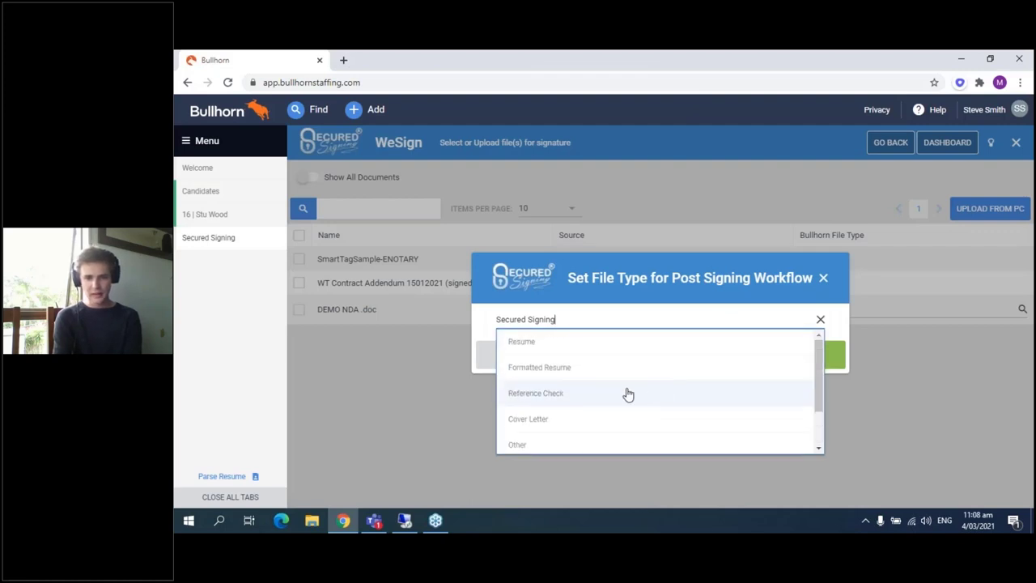
pyautogui.click(580, 398)
pyautogui.click(766, 355)
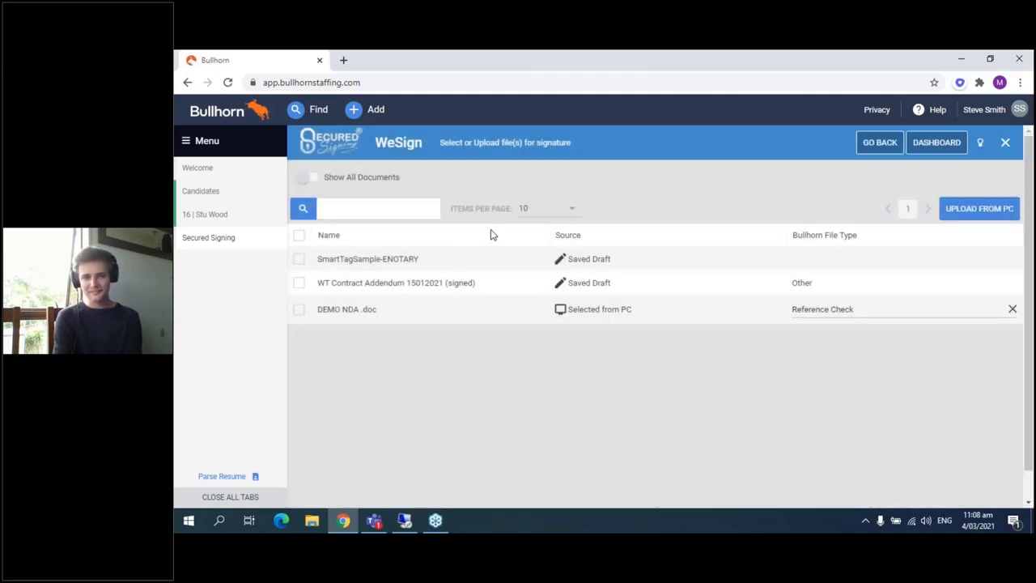
pyautogui.click(299, 311)
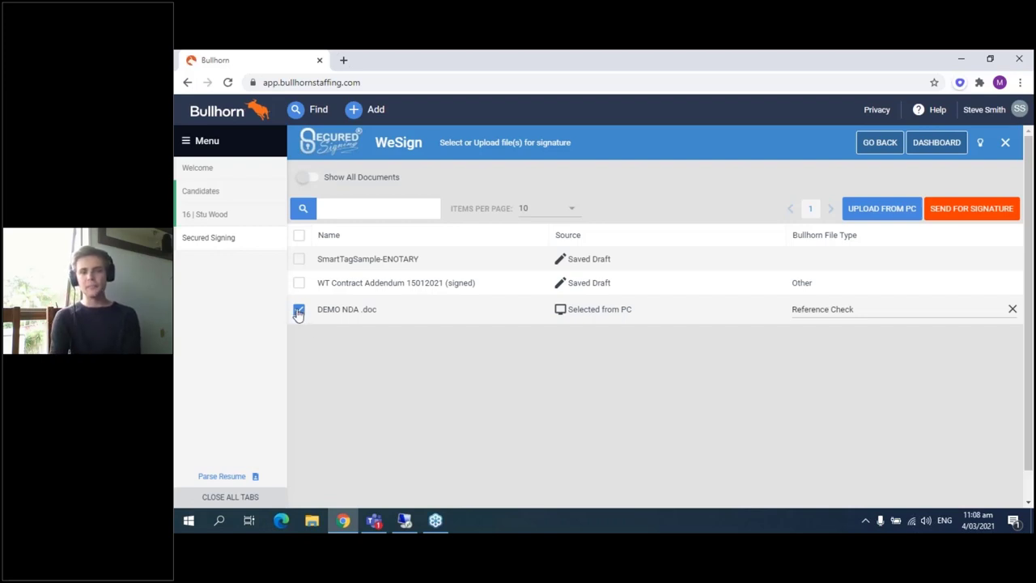
pyautogui.click(970, 210)
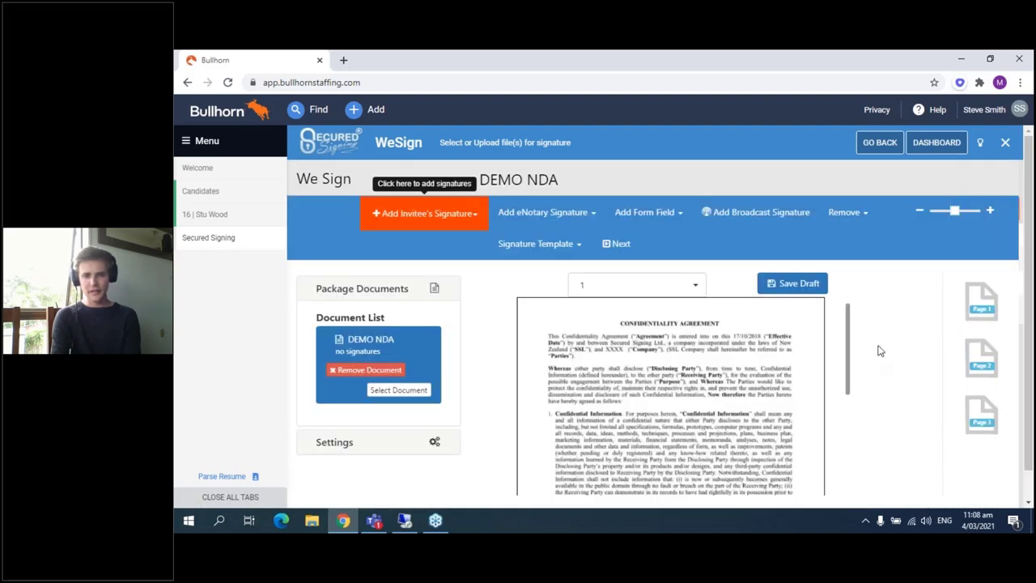
# Review pages 1–3 of DEMO NDA, then show the Add Invitee's Signature options.
pyautogui.scroll(-5, 881, 350)
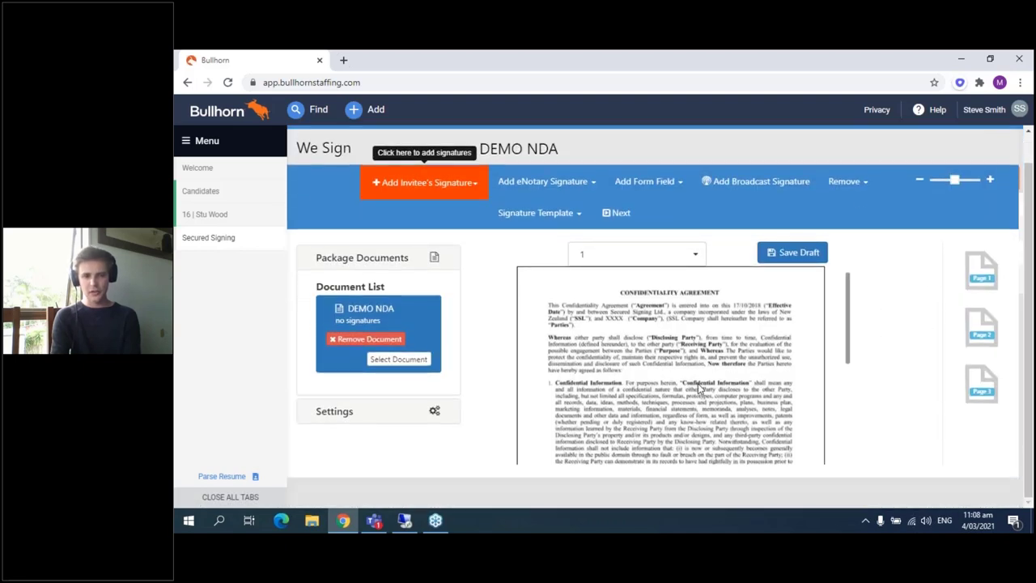
pyautogui.scroll(-3, 710, 381)
pyautogui.scroll(5, 710, 380)
pyautogui.scroll(-5, 710, 381)
pyautogui.scroll(-3, 795, 389)
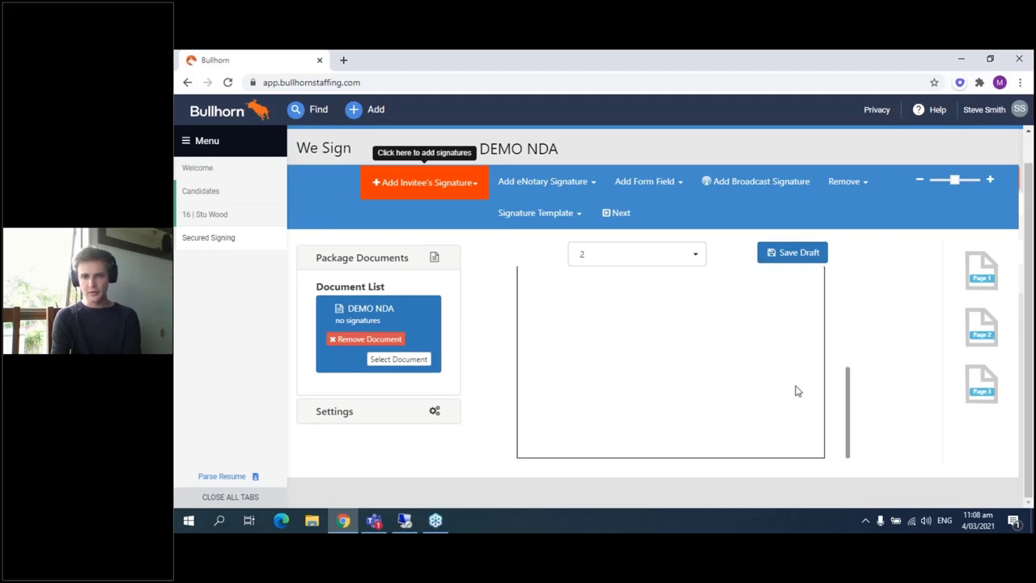
pyautogui.scroll(-3, 785, 394)
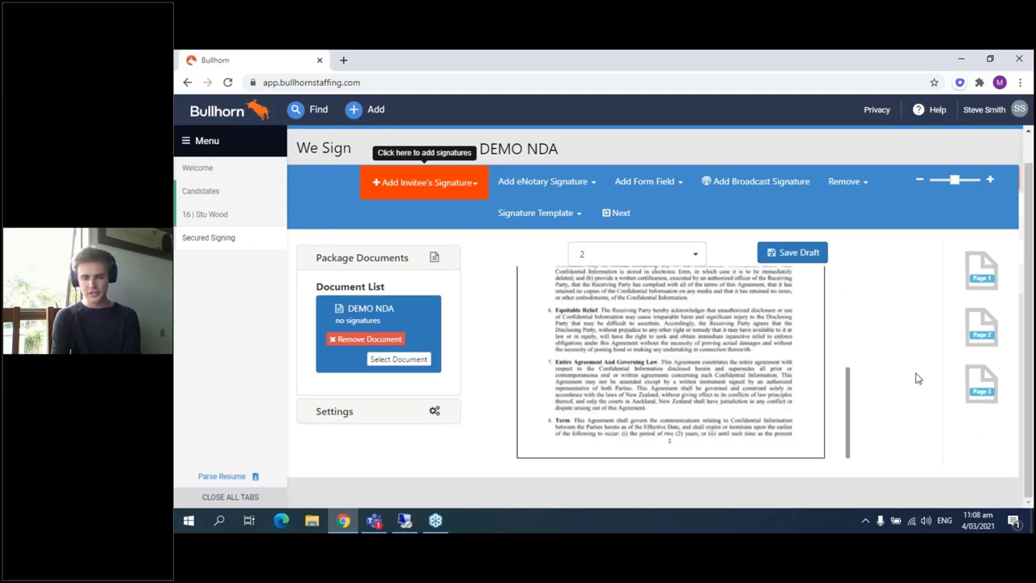
pyautogui.click(983, 387)
pyautogui.scroll(3, 751, 388)
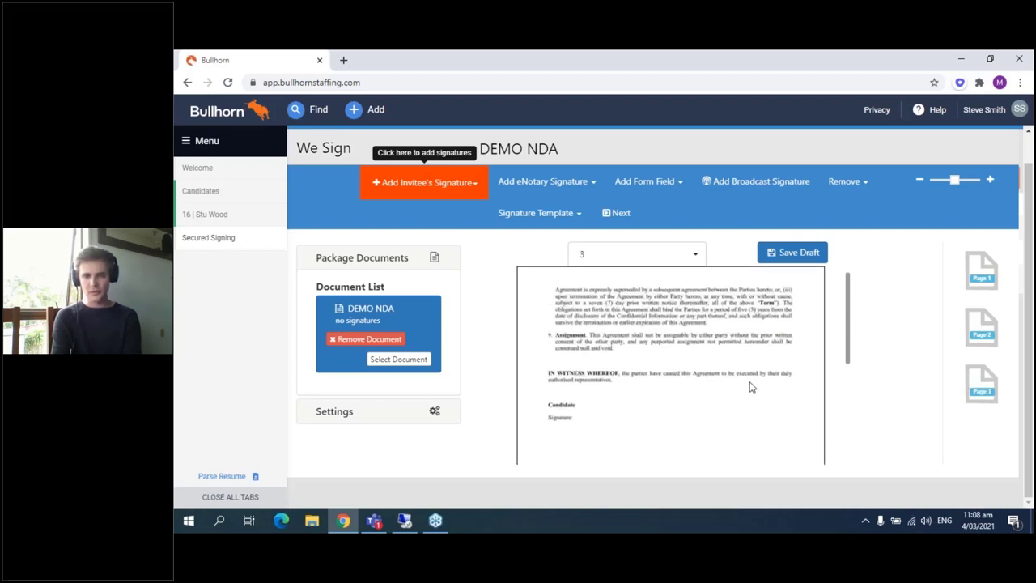
pyautogui.scroll(-4, 750, 387)
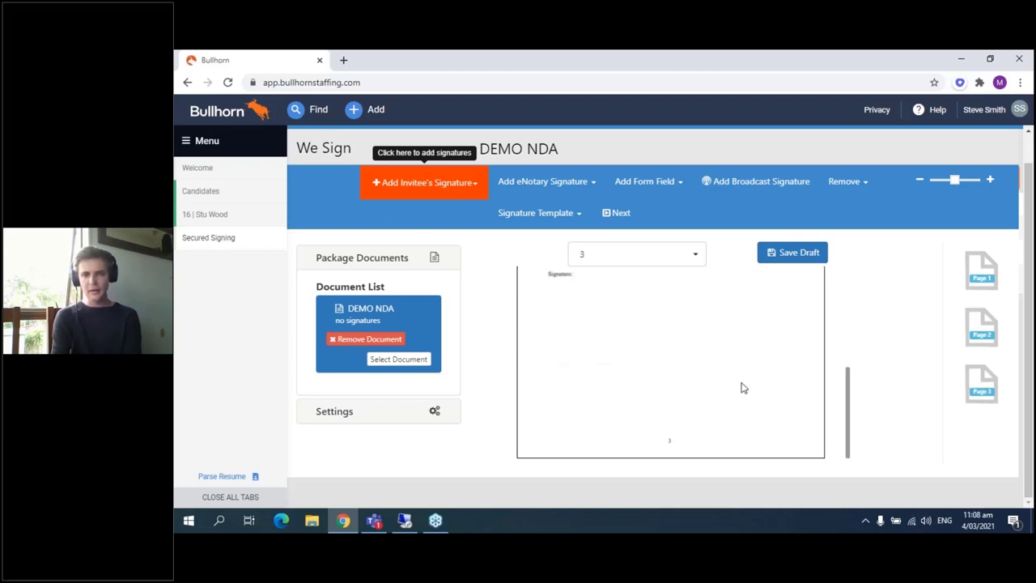
pyautogui.scroll(3, 744, 388)
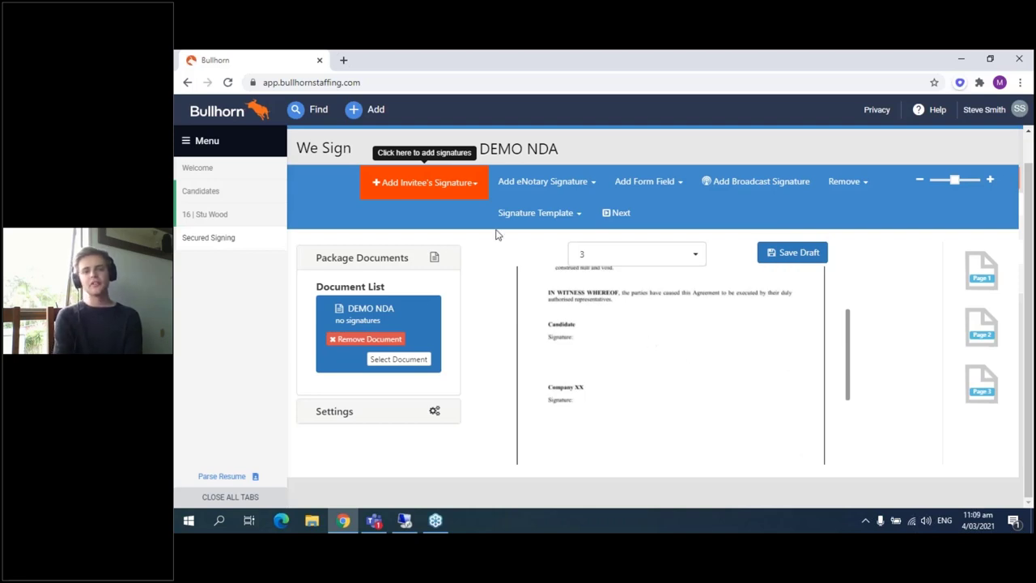
pyautogui.click(475, 187)
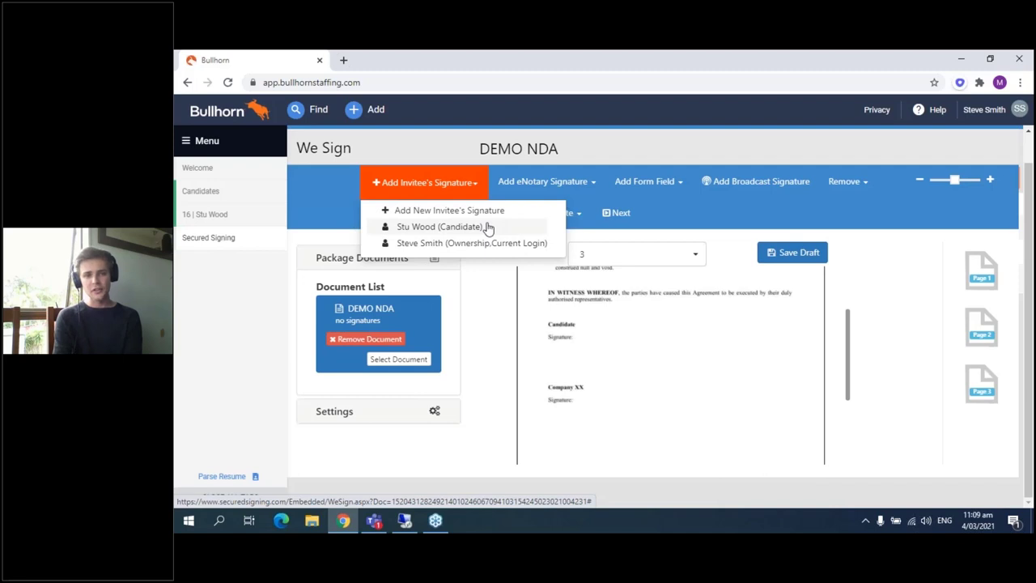
# Place the candidate's signature box on the Candidate signature line of page 3.
pyautogui.click(488, 227)
pyautogui.moveTo(563, 301)
pyautogui.mouseDown()
pyautogui.moveTo(573, 362)
pyautogui.moveTo(651, 386)
pyautogui.mouseUp()
pyautogui.scroll(1, 753, 370)
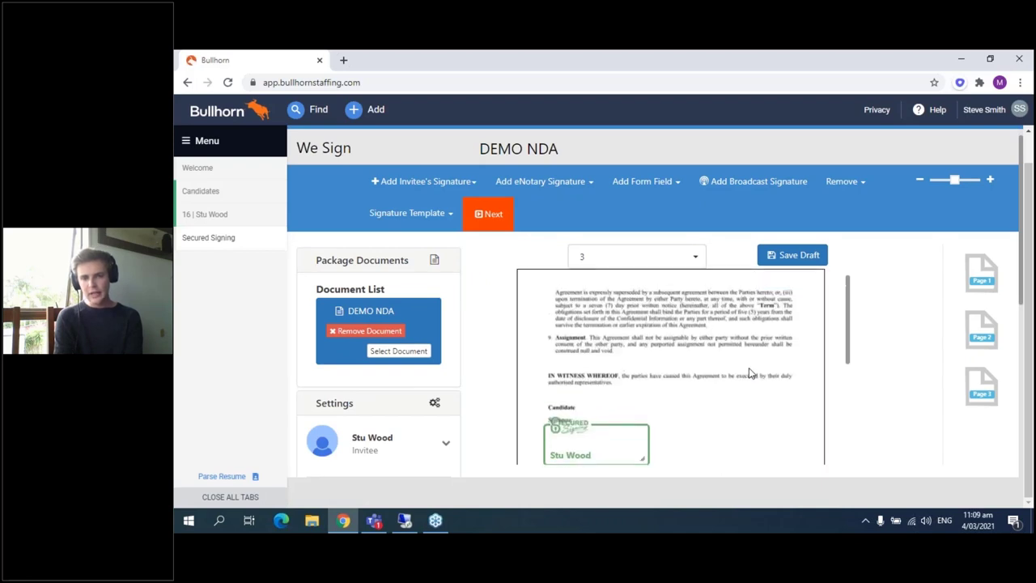
# Return to page 1 of DEMO NDA and show the Add Form Field list.
pyautogui.click(982, 333)
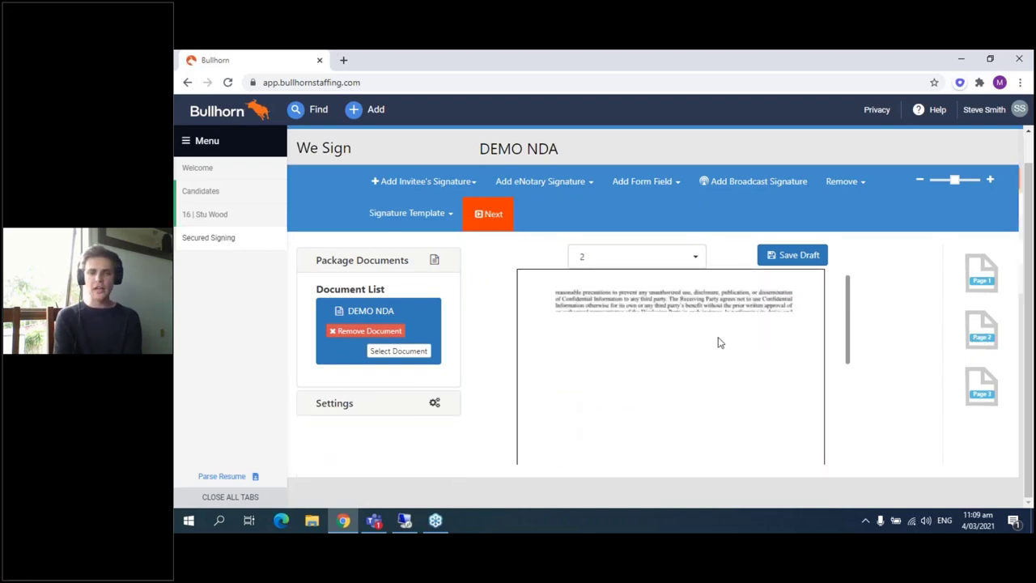
pyautogui.scroll(1, 769, 332)
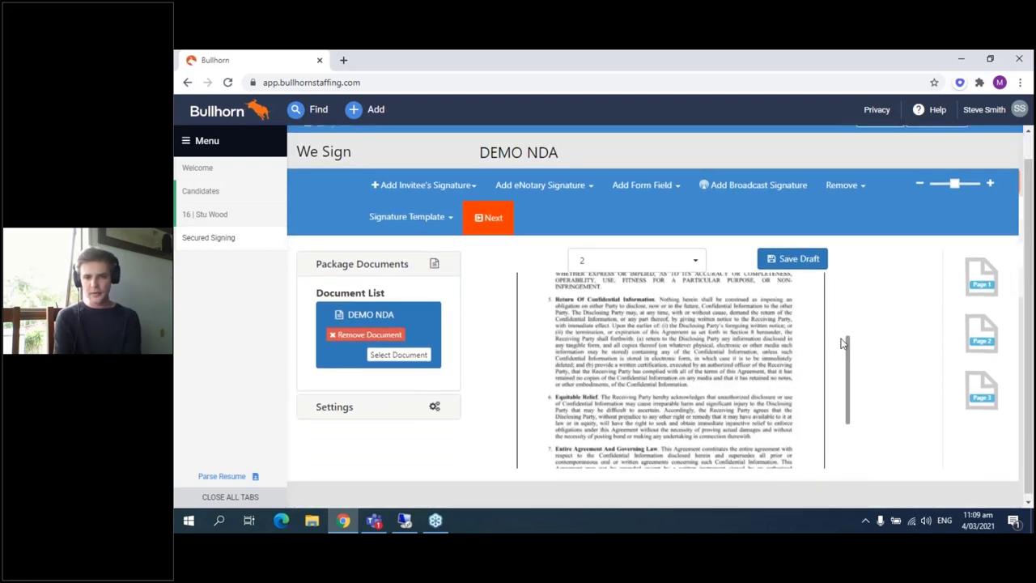
pyautogui.click(980, 310)
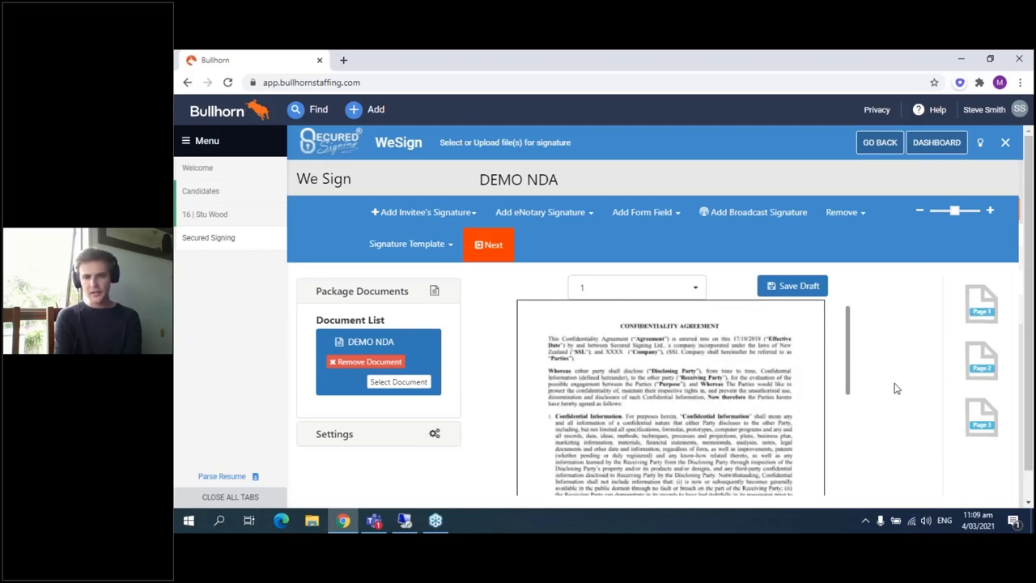
pyautogui.scroll(-1, 895, 389)
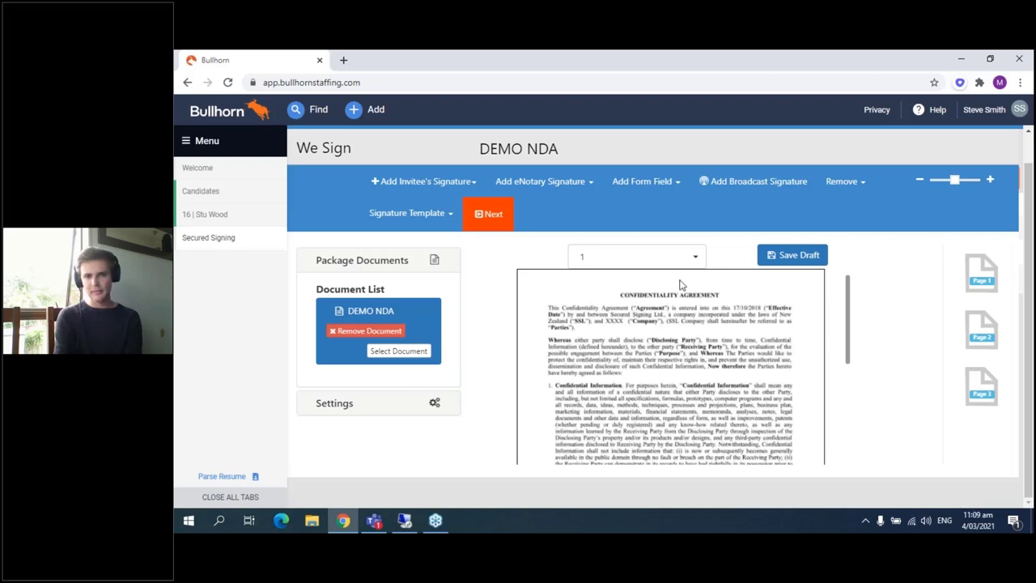
pyautogui.click(666, 185)
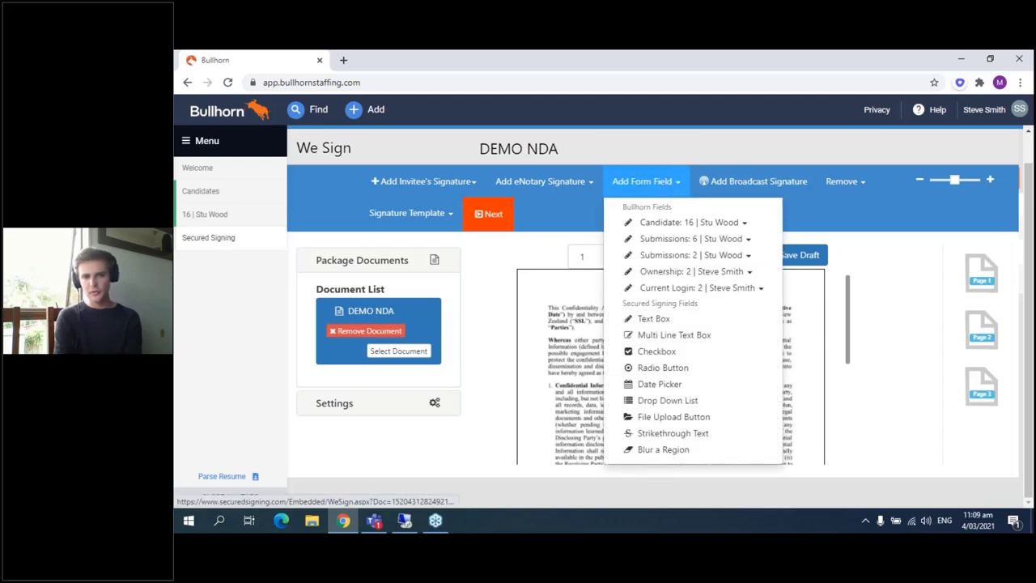
pyautogui.click(746, 227)
pyautogui.scroll(-3, 883, 319)
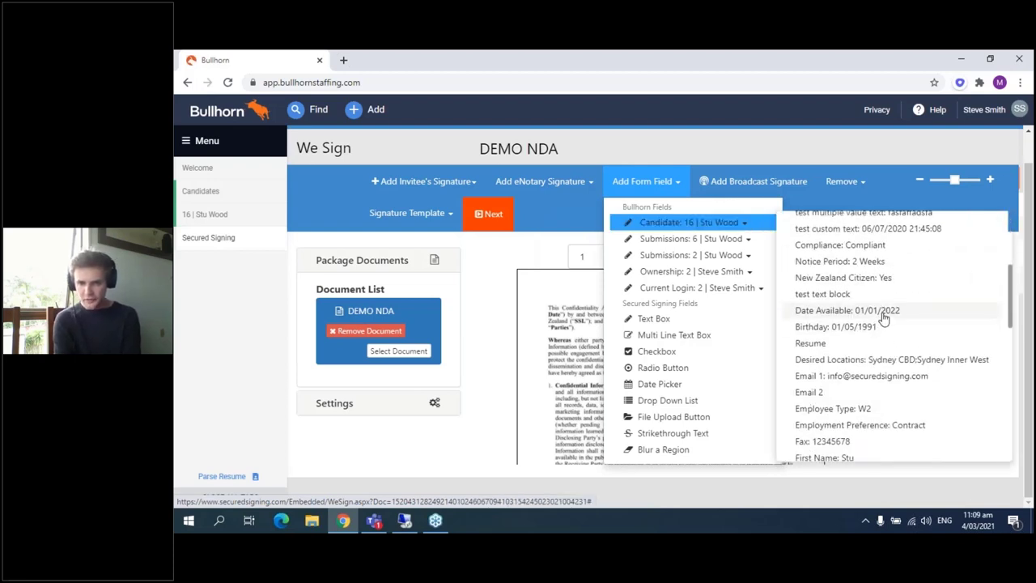
pyautogui.click(847, 310)
pyautogui.moveTo(578, 281); pyautogui.dragTo(803, 287)
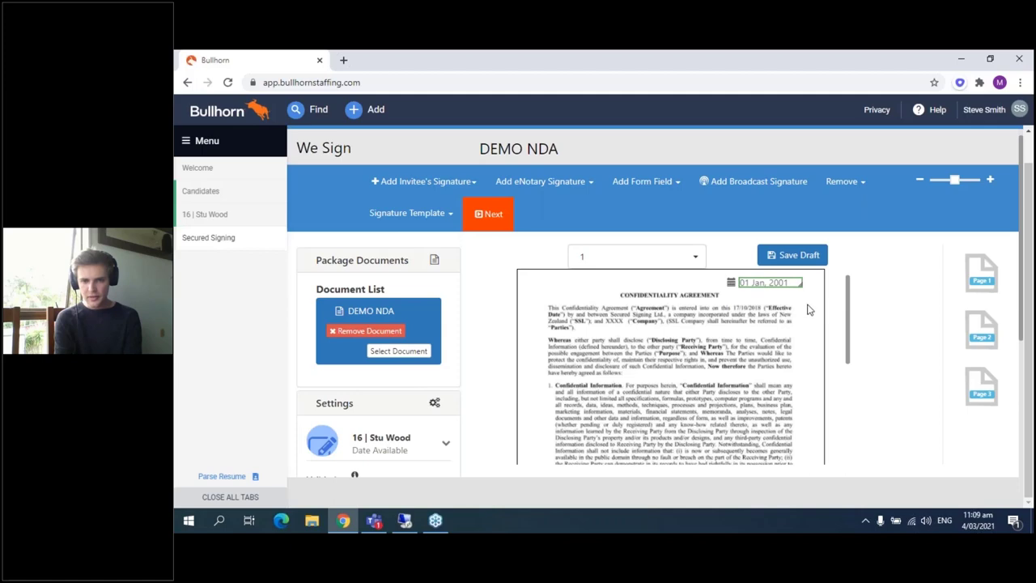
pyautogui.click(787, 284)
pyautogui.click(834, 299)
pyautogui.scroll(-15, 826, 255)
pyautogui.scroll(5, 827, 256)
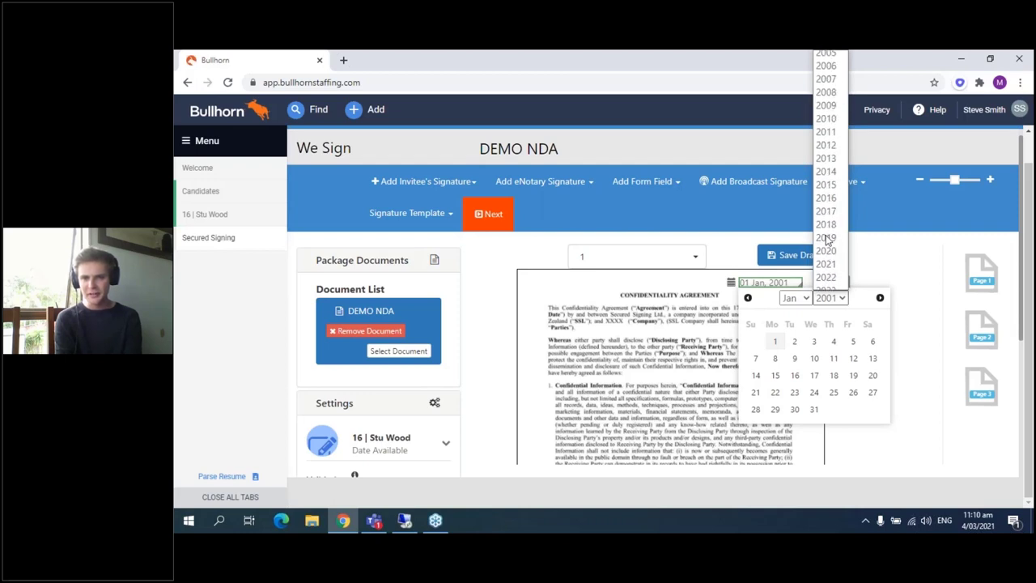
pyautogui.click(827, 265)
pyautogui.click(809, 300)
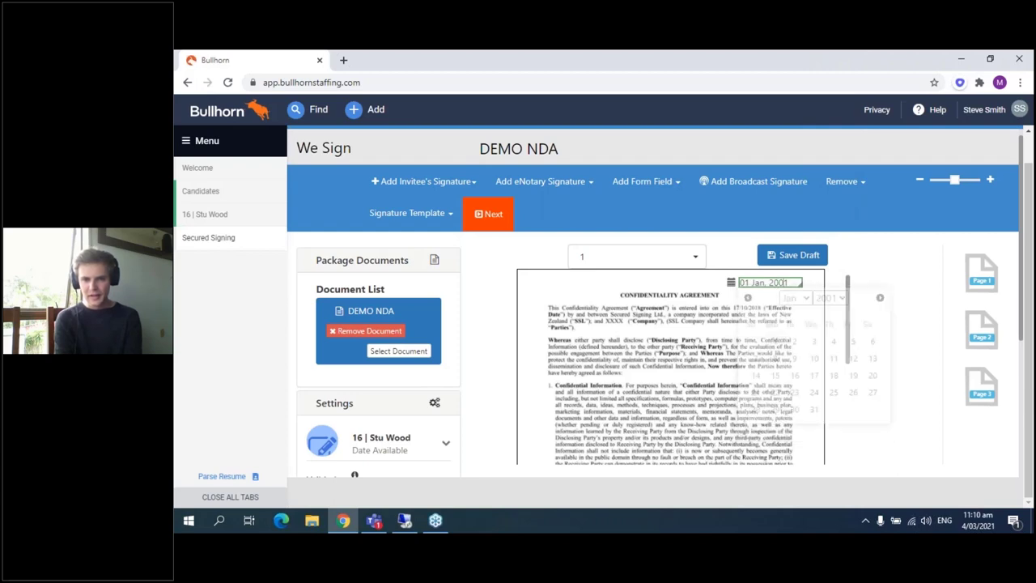
pyautogui.scroll(-5, 692, 340)
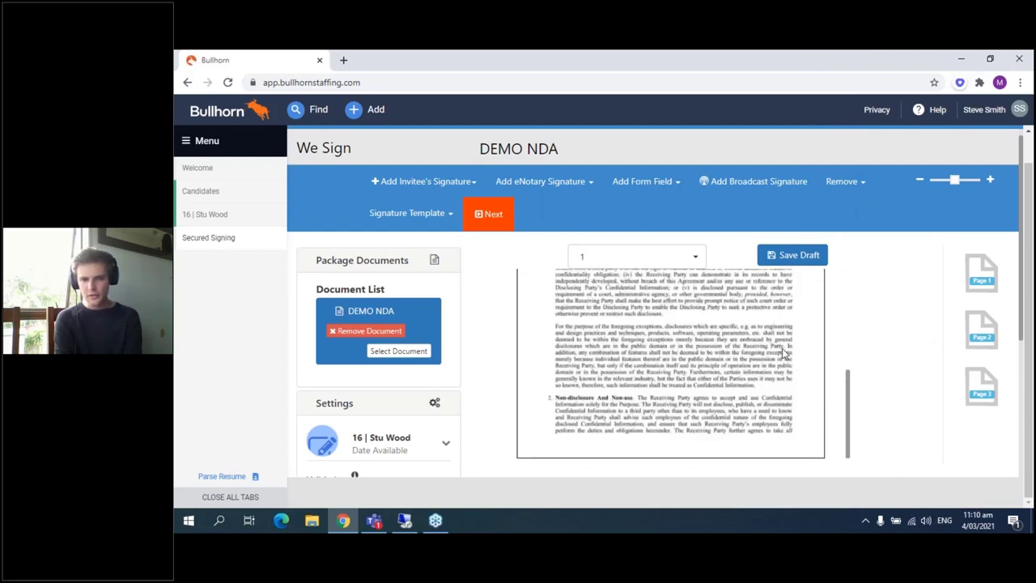
pyautogui.scroll(-2, 431, 332)
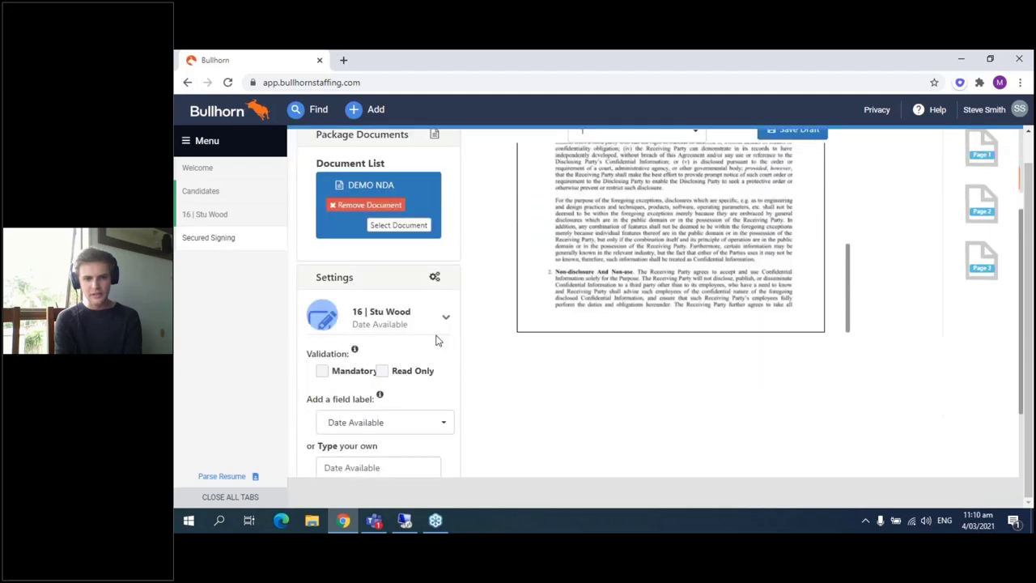
pyautogui.scroll(-1, 566, 342)
pyautogui.scroll(1, 534, 348)
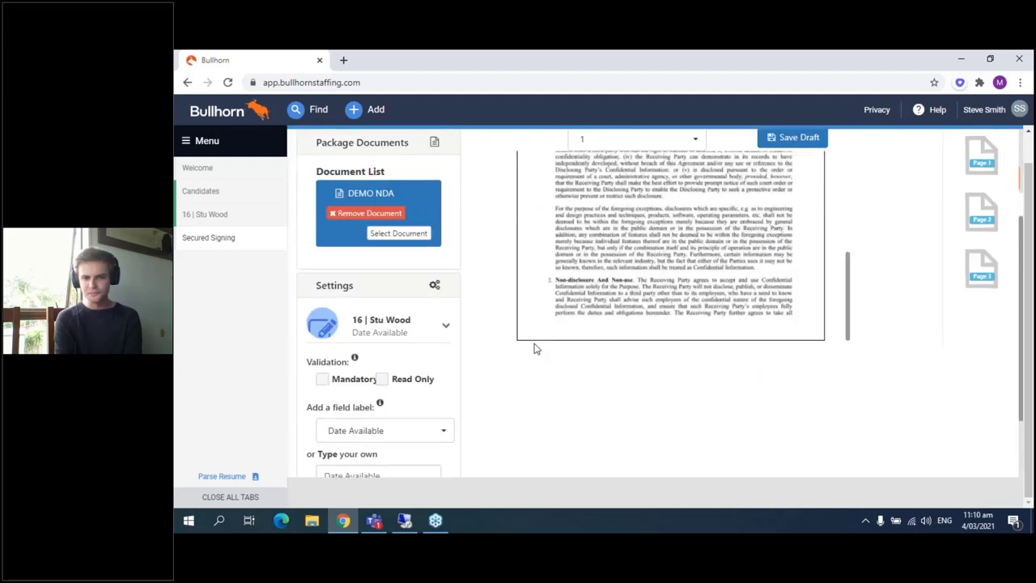
pyautogui.scroll(1, 534, 348)
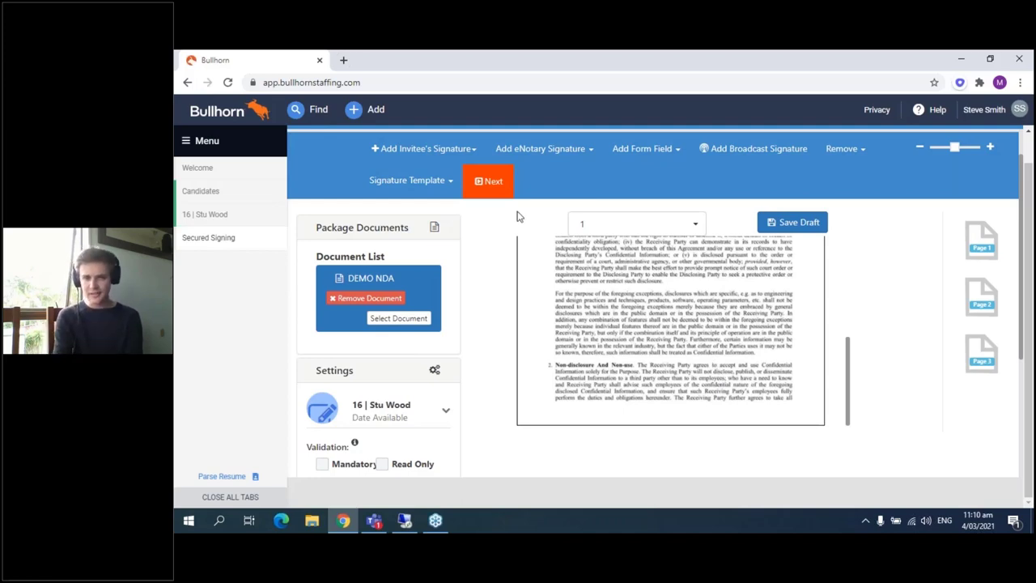
# Add a candidate Initials box at the page's bottom-right and resize it narrower and taller.
pyautogui.click(475, 150)
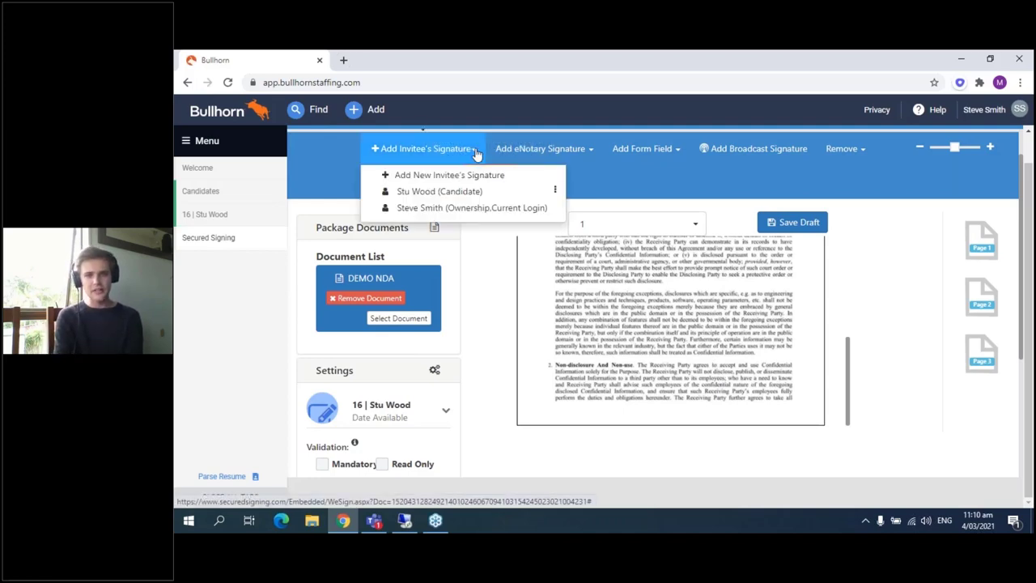
pyautogui.click(462, 196)
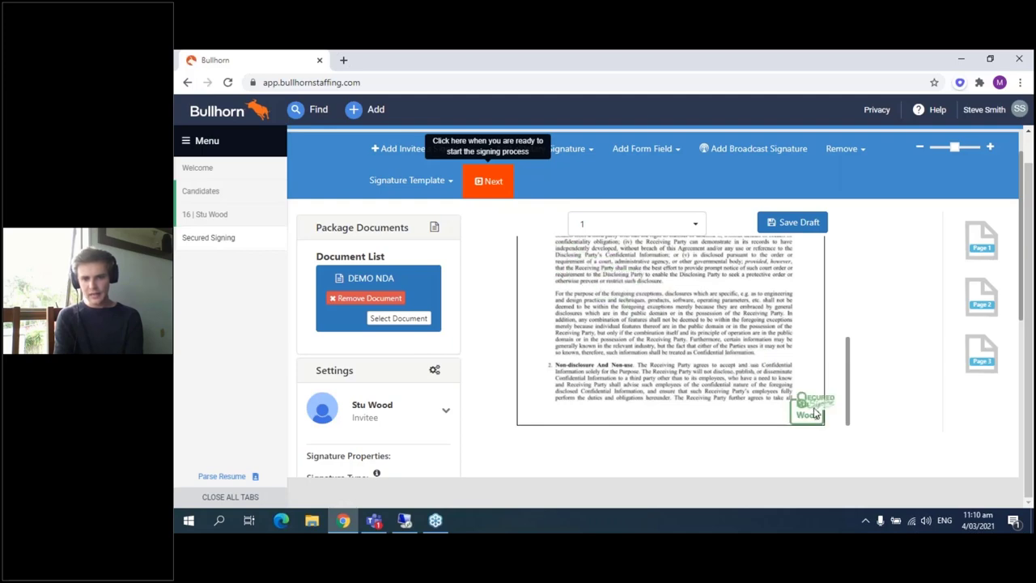
pyautogui.click(810, 414)
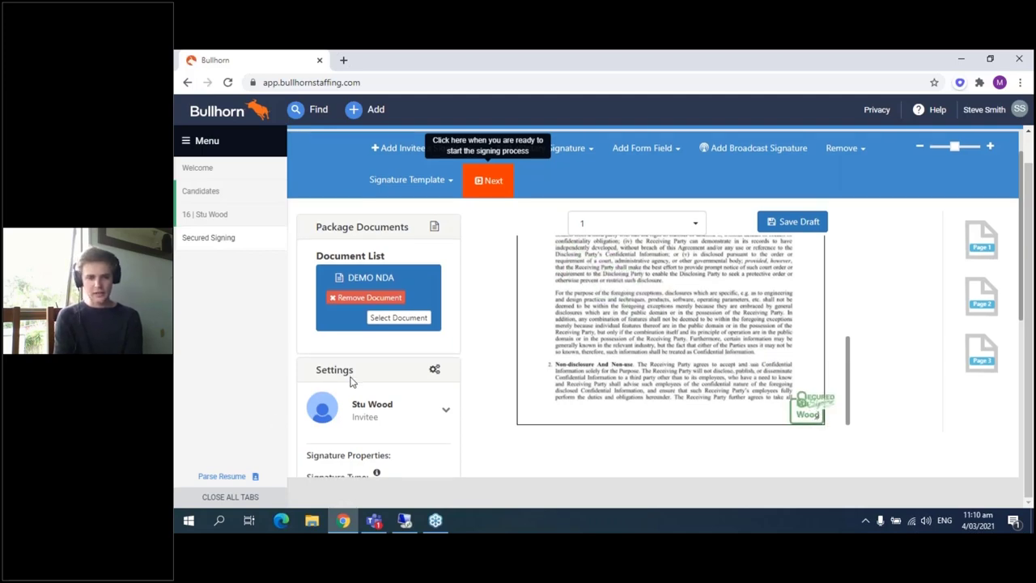
pyautogui.scroll(-3, 321, 374)
pyautogui.click(396, 246)
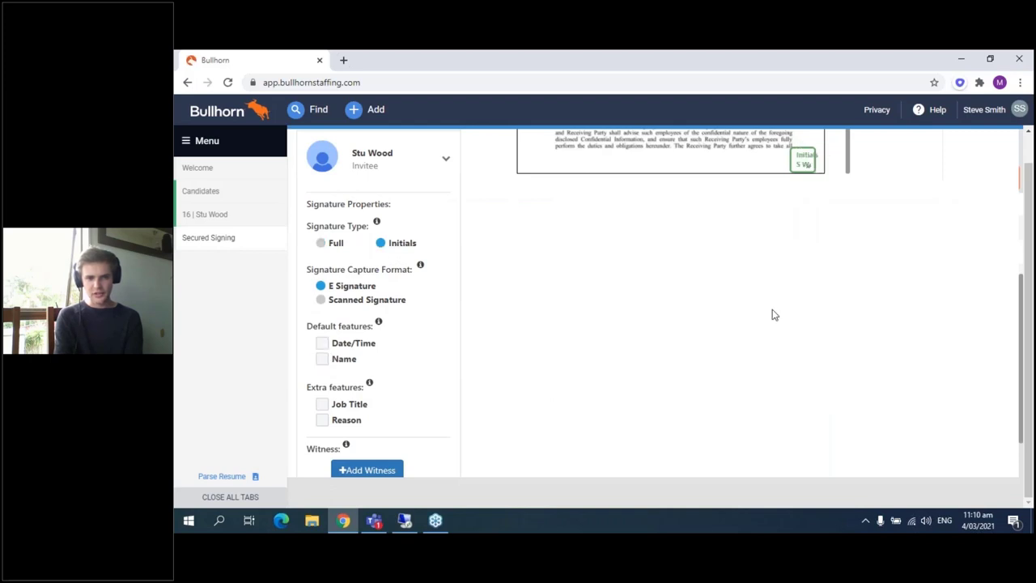
pyautogui.scroll(2, 875, 344)
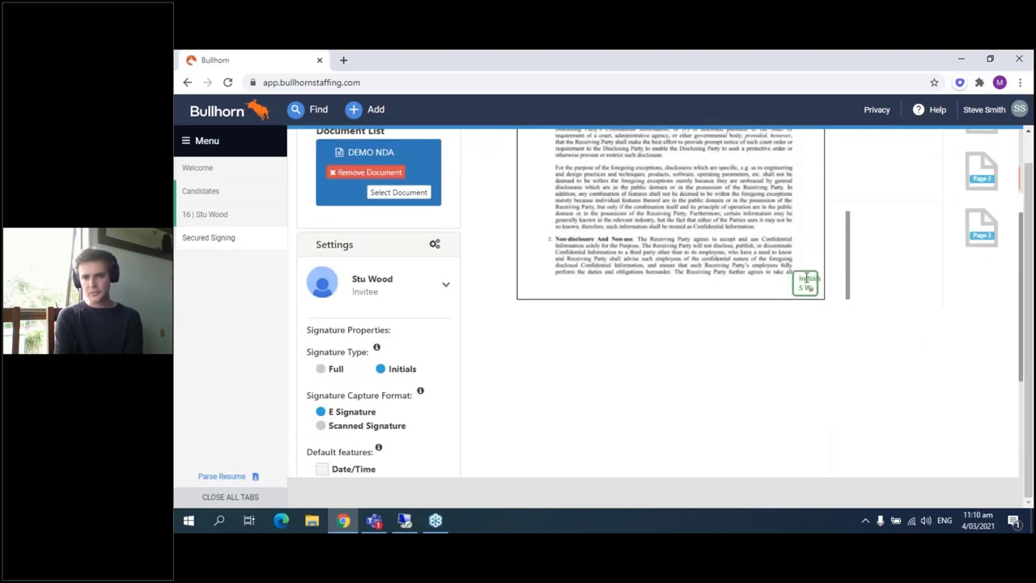
pyautogui.moveTo(818, 292); pyautogui.dragTo(816, 295)
# Enable Multi Page Signing with Page Selection so the initials also appear on Page2.
pyautogui.scroll(-3, 372, 391)
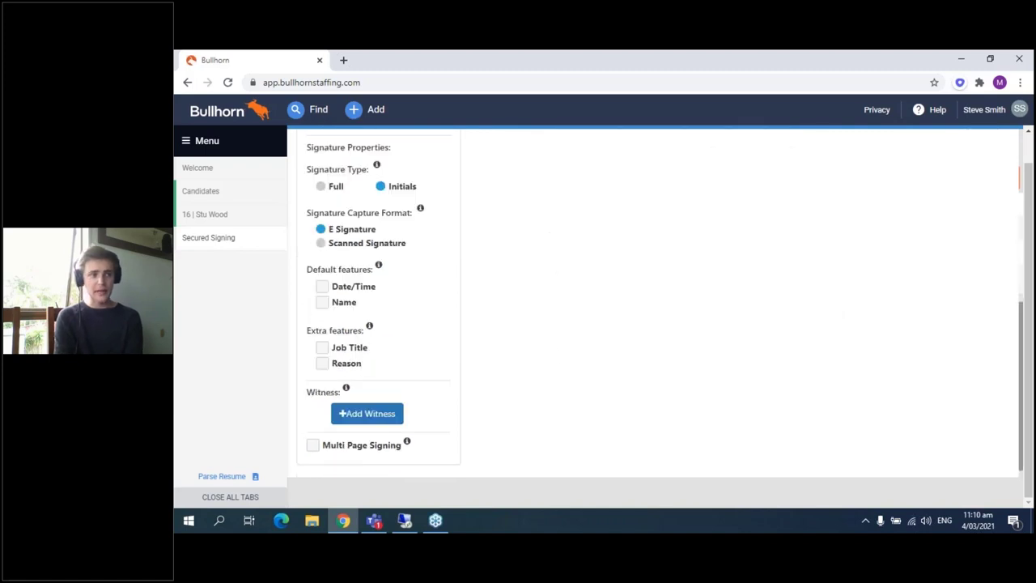
pyautogui.click(313, 447)
pyautogui.scroll(-1, 377, 432)
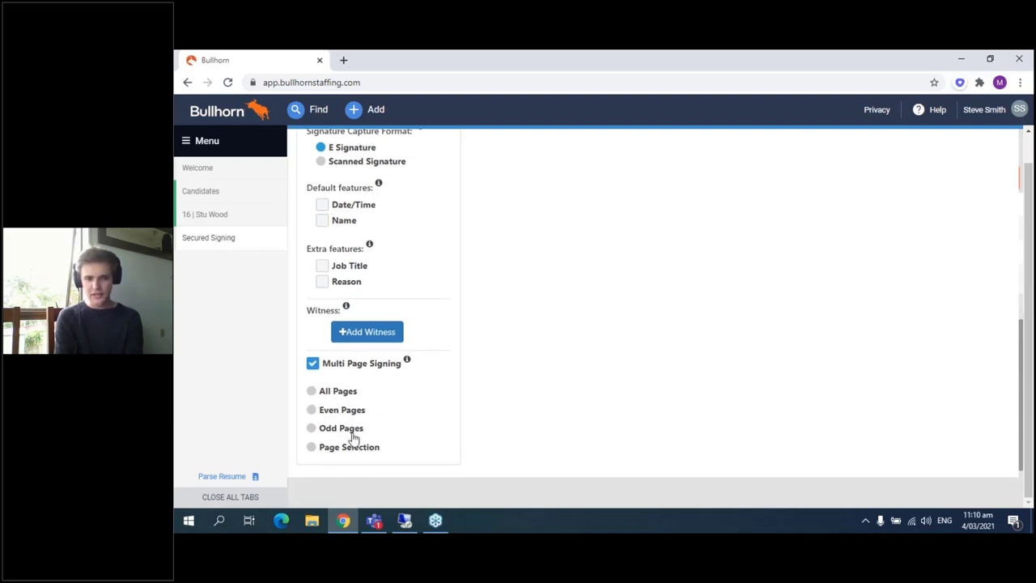
pyautogui.click(313, 447)
pyautogui.scroll(-1, 320, 429)
pyautogui.click(322, 389)
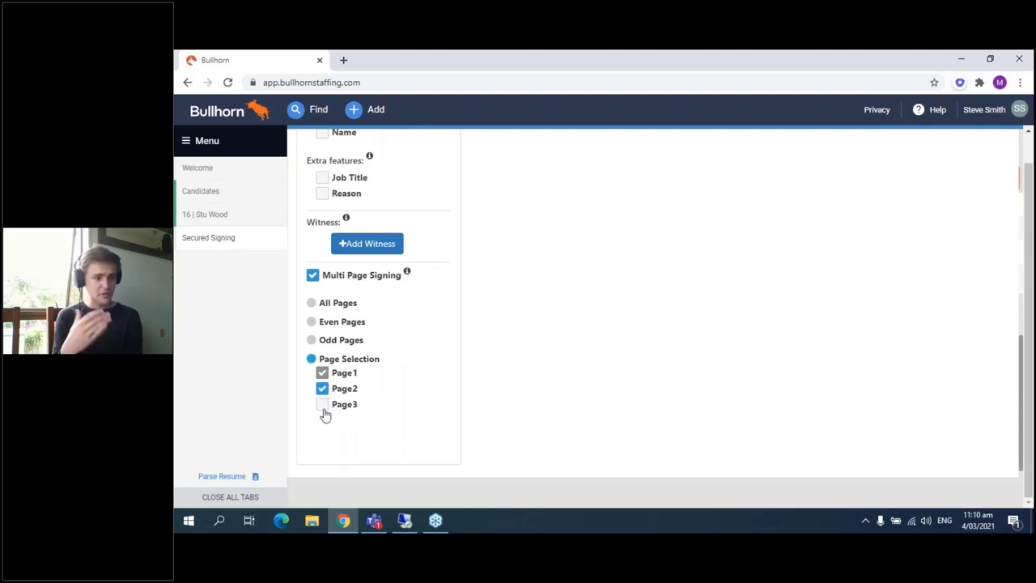
pyautogui.scroll(5, 654, 328)
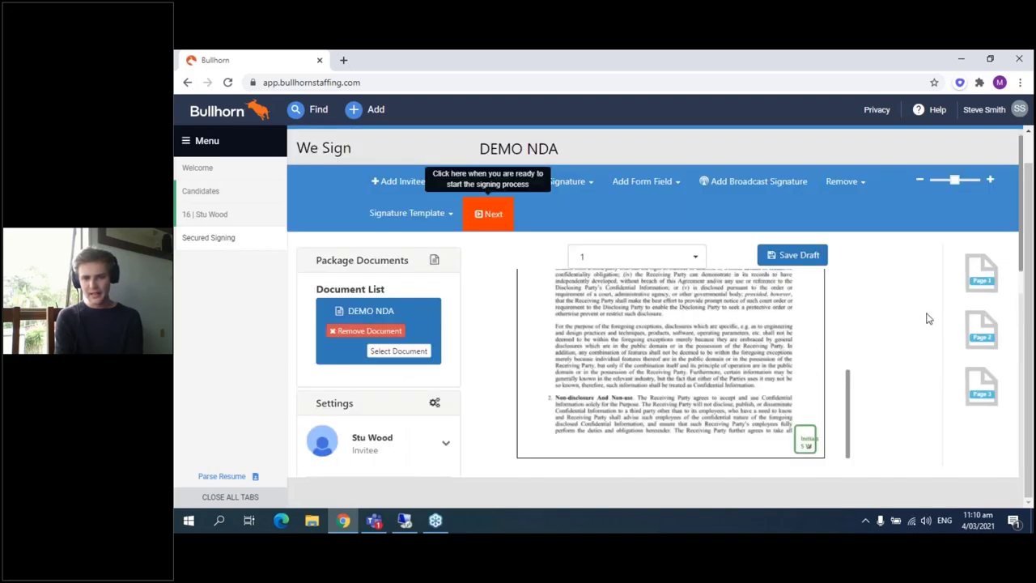
pyautogui.scroll(5, 718, 360)
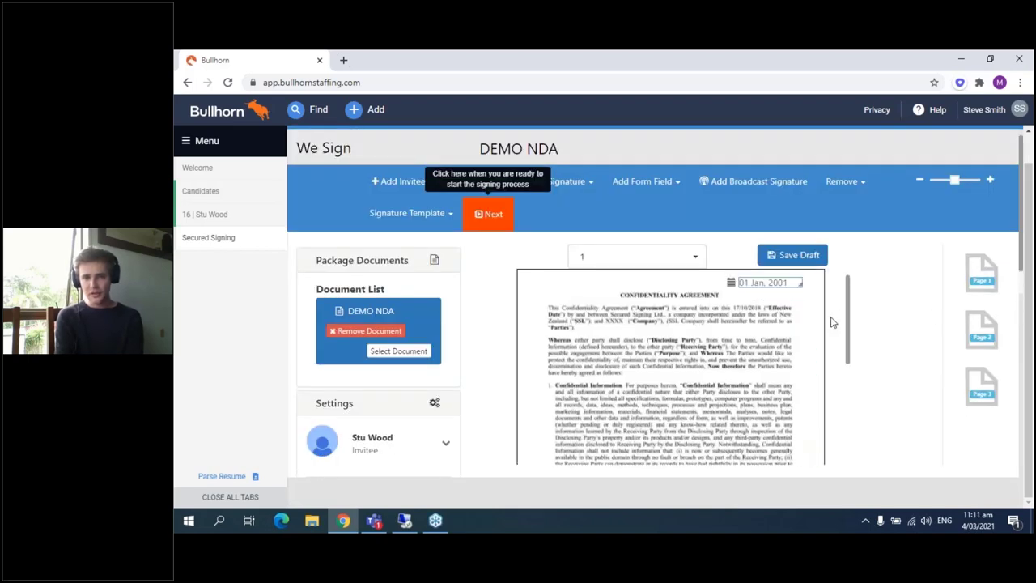
pyautogui.scroll(-5, 858, 312)
pyautogui.scroll(1, 616, 238)
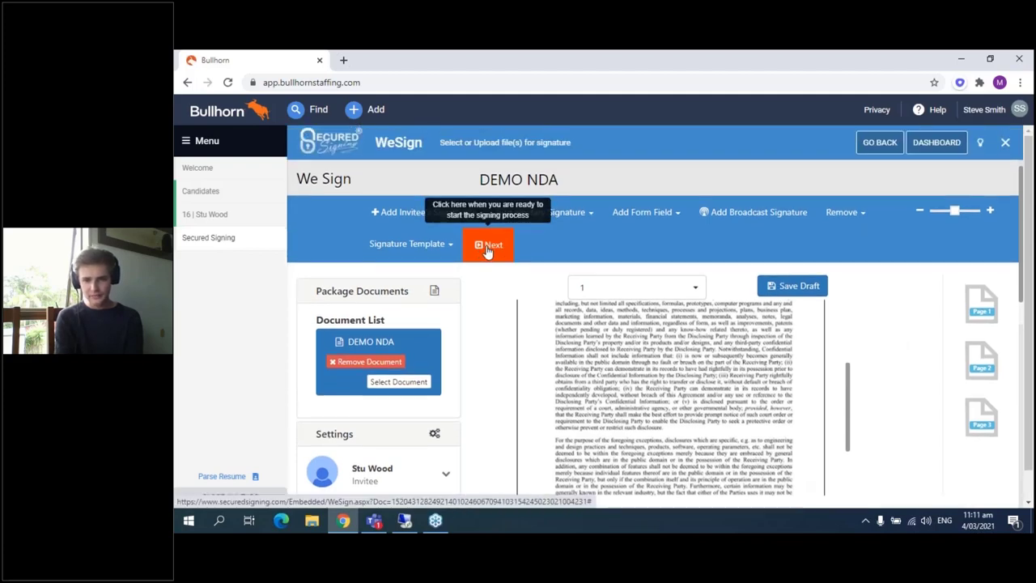
# Keep the 11 Mar, 2021 due date and send DEMO NDA to the candidate for sequential signing.
pyautogui.click(488, 246)
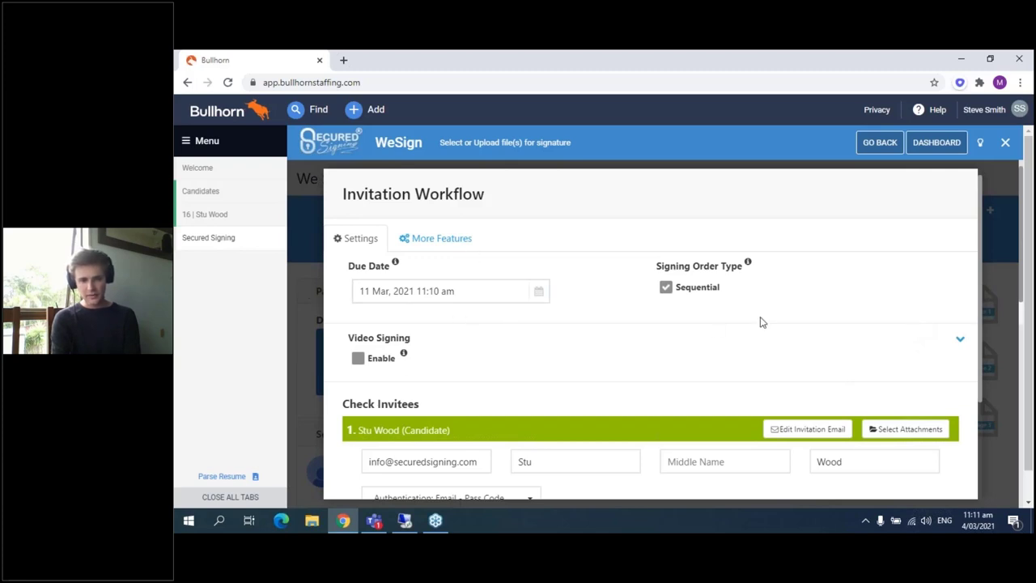
pyautogui.click(474, 297)
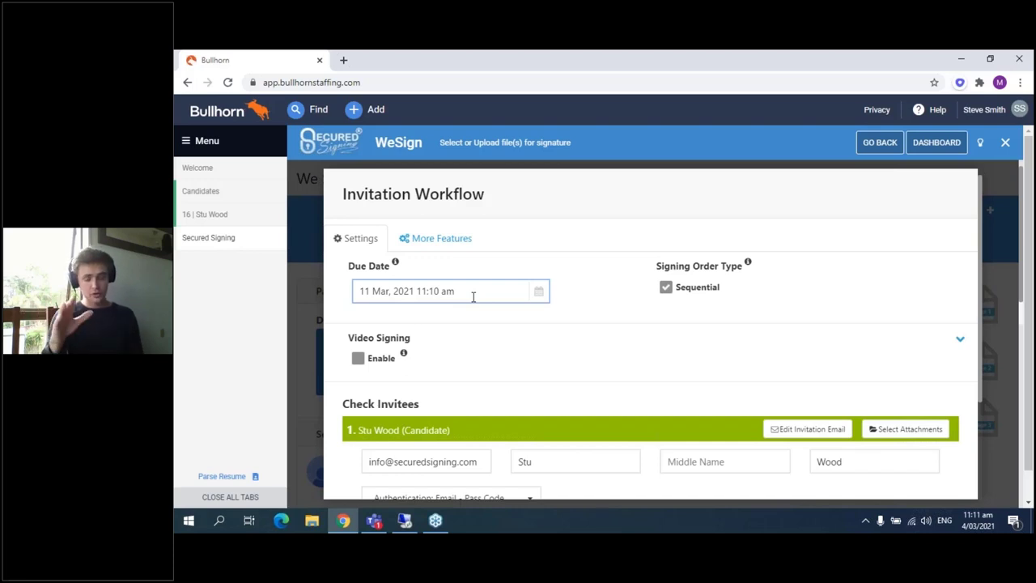
pyautogui.click(587, 305)
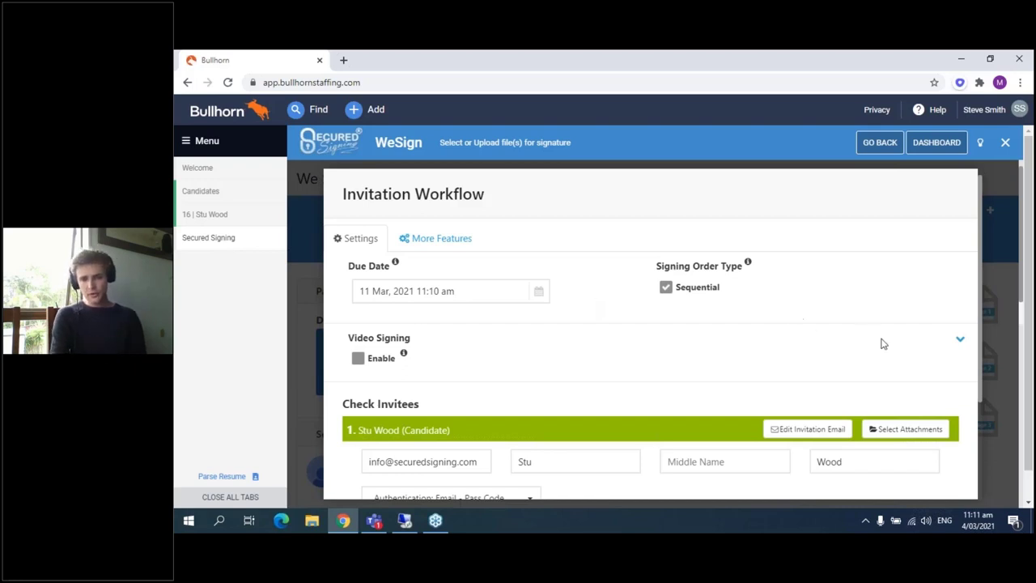
pyautogui.scroll(-3, 878, 356)
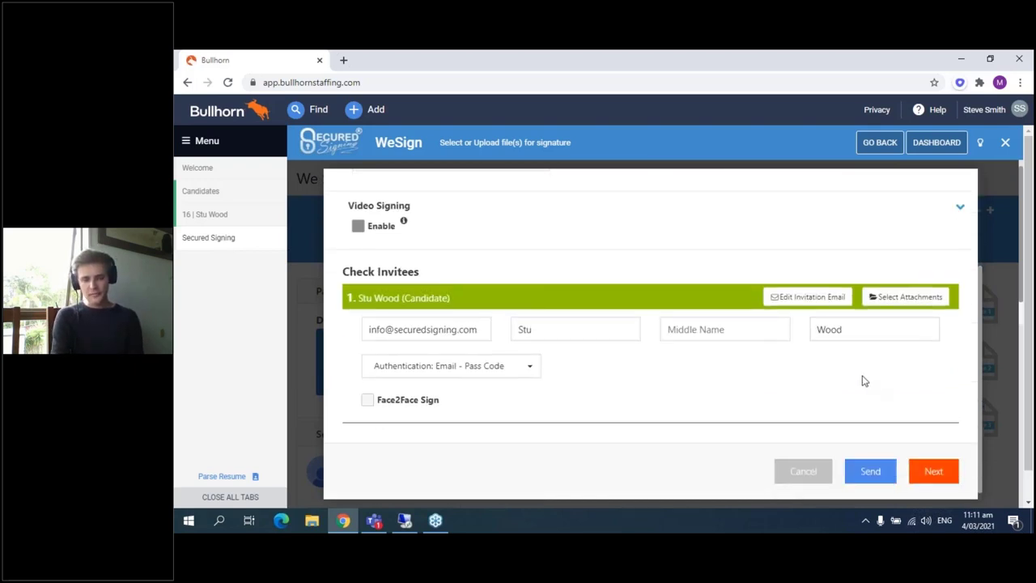
pyautogui.scroll(3, 753, 369)
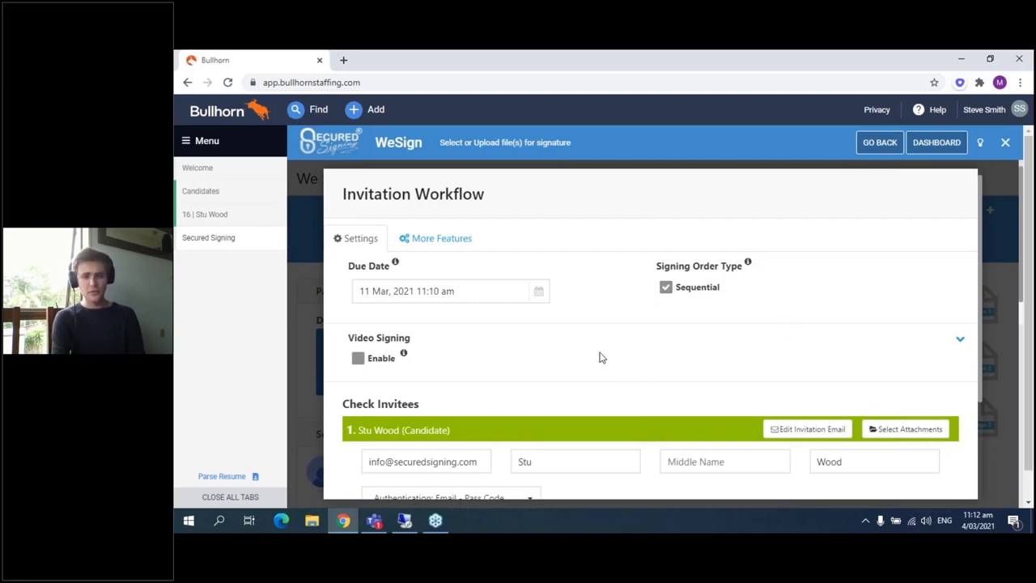
pyautogui.scroll(-2, 584, 352)
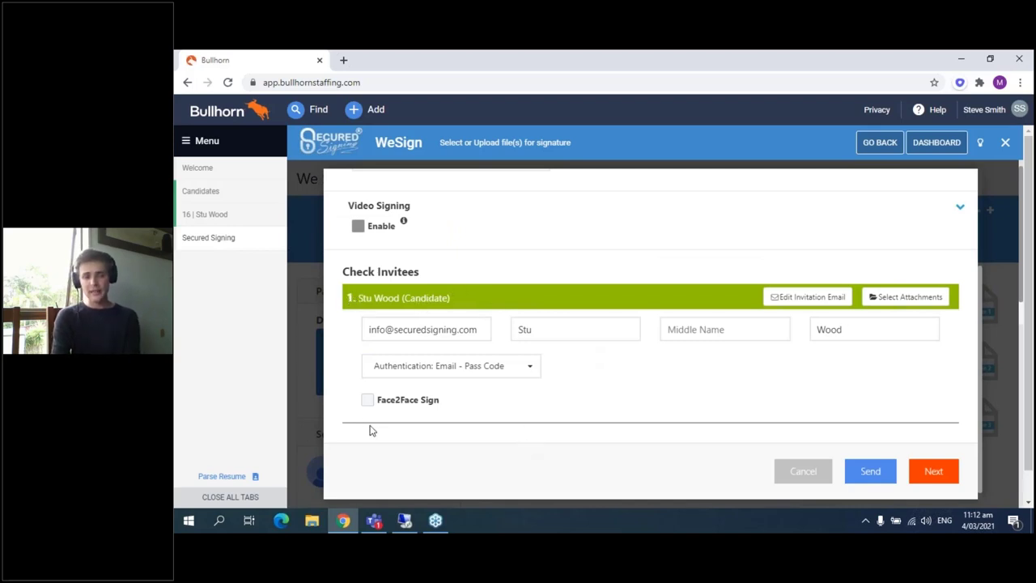
pyautogui.moveTo(523, 299)
pyautogui.mouseDown()
pyautogui.moveTo(523, 381)
pyautogui.moveTo(527, 248)
pyautogui.moveTo(522, 343)
pyautogui.moveTo(527, 294)
pyautogui.mouseUp()
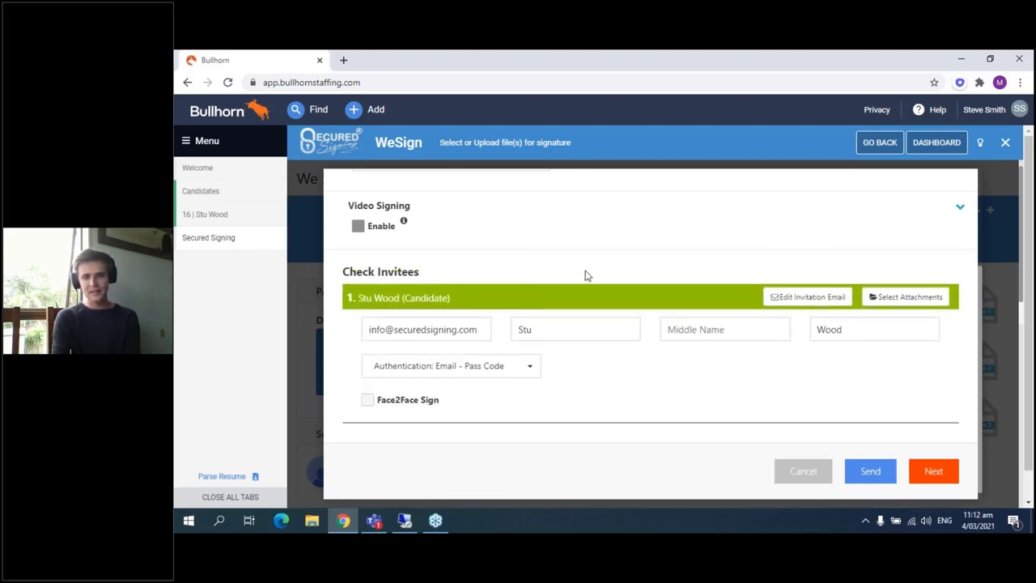
pyautogui.scroll(2, 587, 275)
pyautogui.scroll(-2, 638, 365)
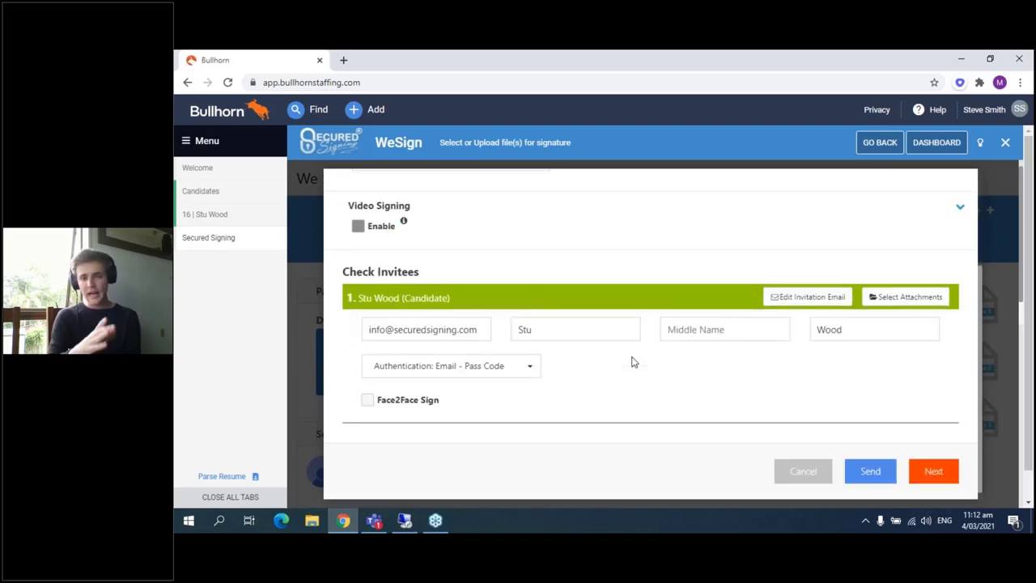
pyautogui.click(870, 472)
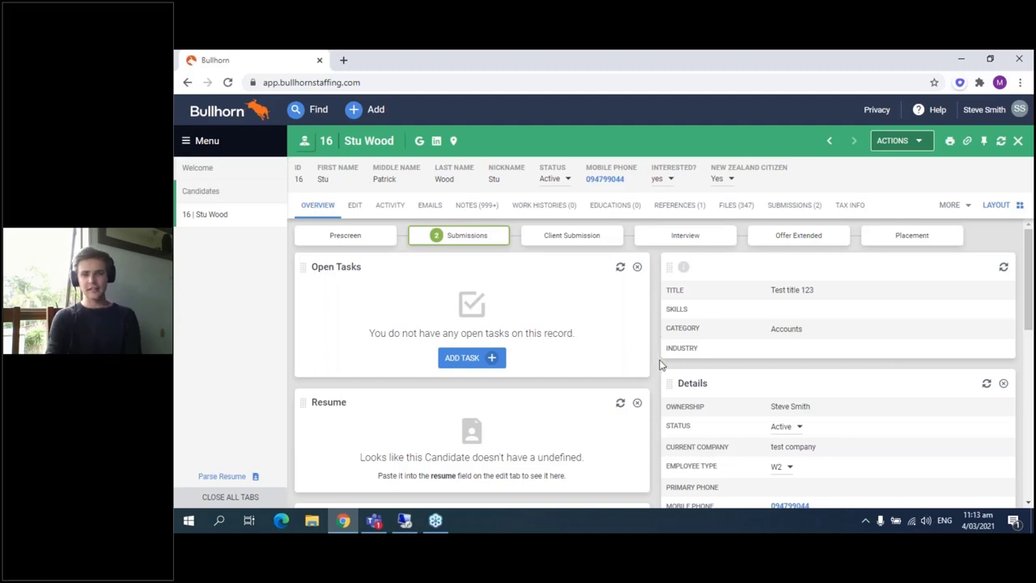
# Expand the MORE tab on candidate 16's overview to reveal Secured Signing.
pyautogui.scroll(-2, 664, 305)
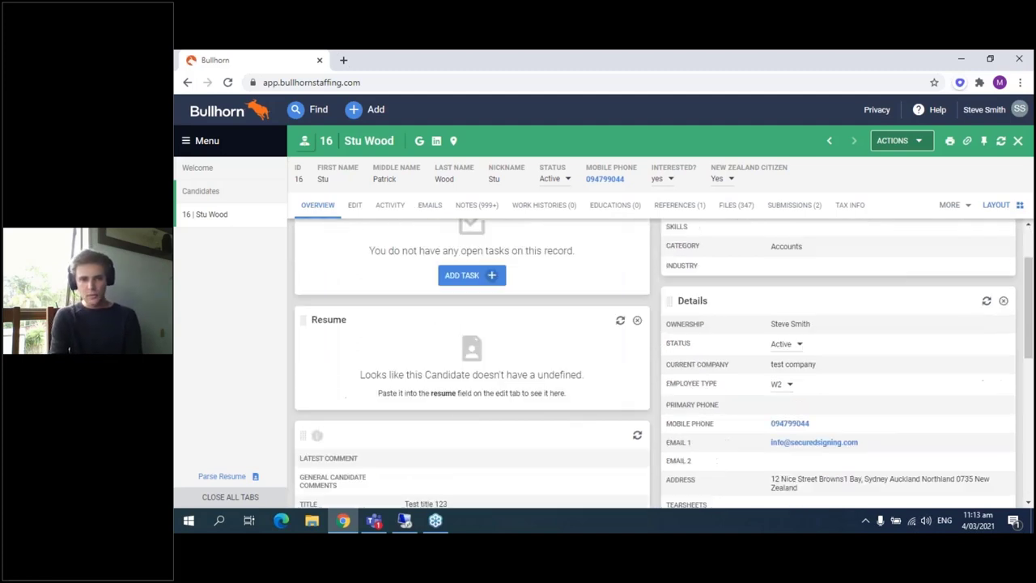
pyautogui.scroll(2, 810, 267)
pyautogui.click(968, 209)
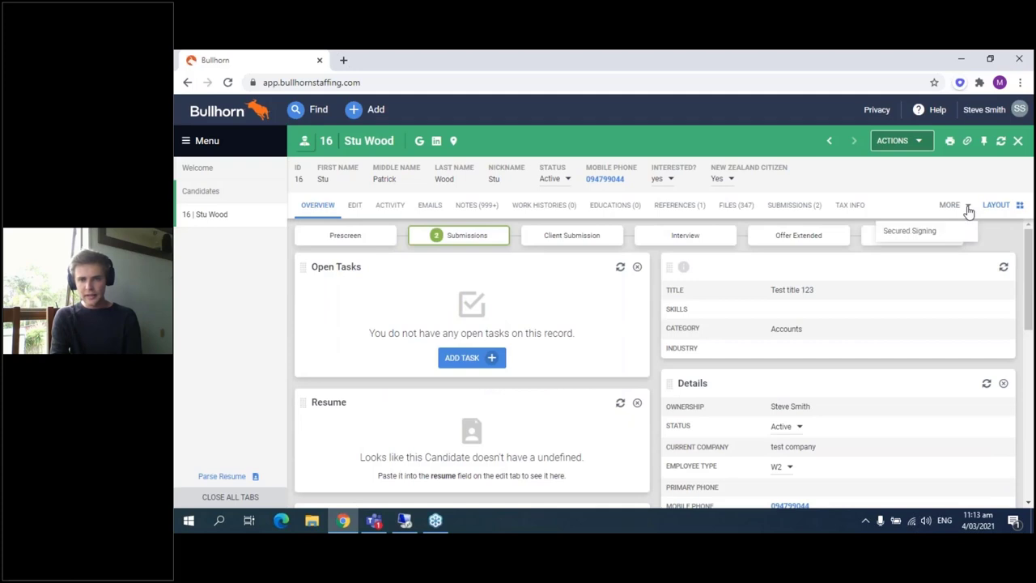
# Open the DEMO NDA request's info dialog from the In Progress e-signing list.
pyautogui.click(918, 232)
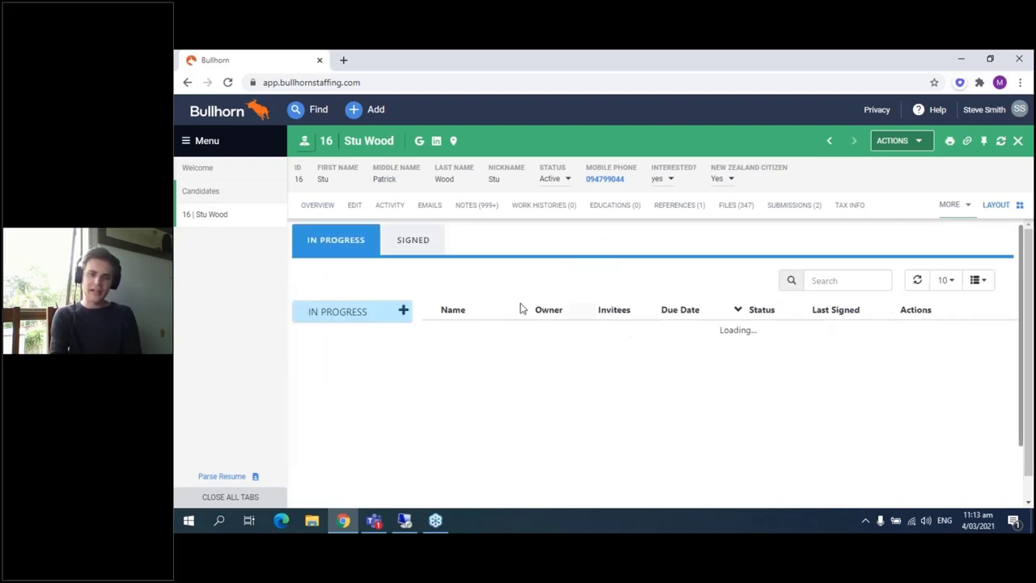
pyautogui.scroll(-1, 411, 352)
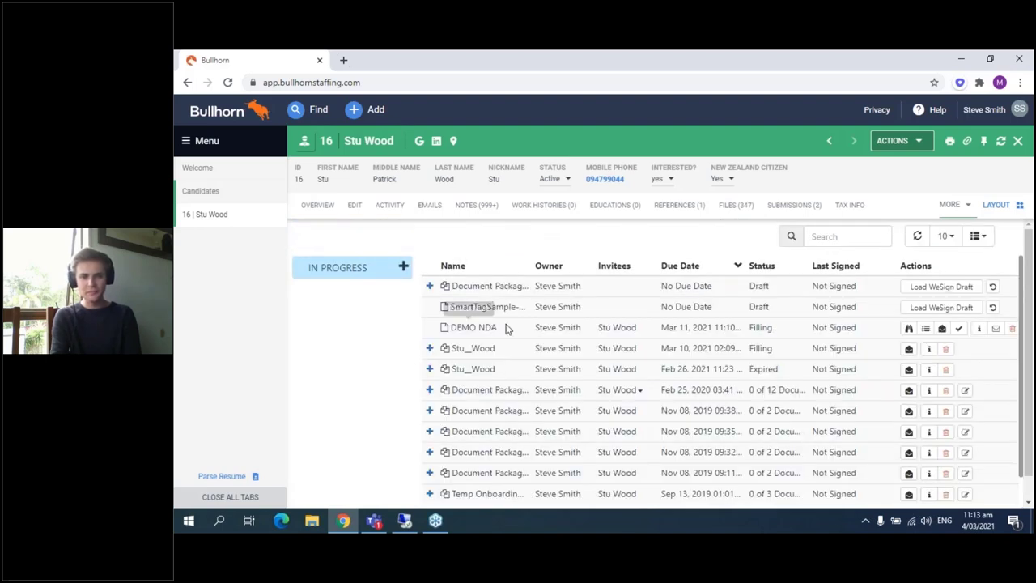
pyautogui.moveTo(504, 329); pyautogui.dragTo(442, 327)
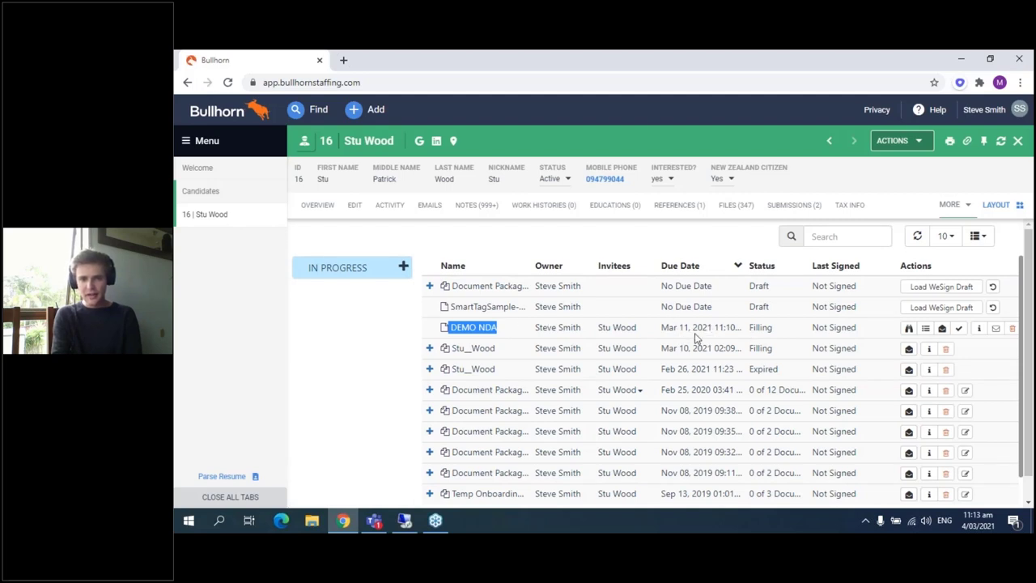
pyautogui.click(632, 327)
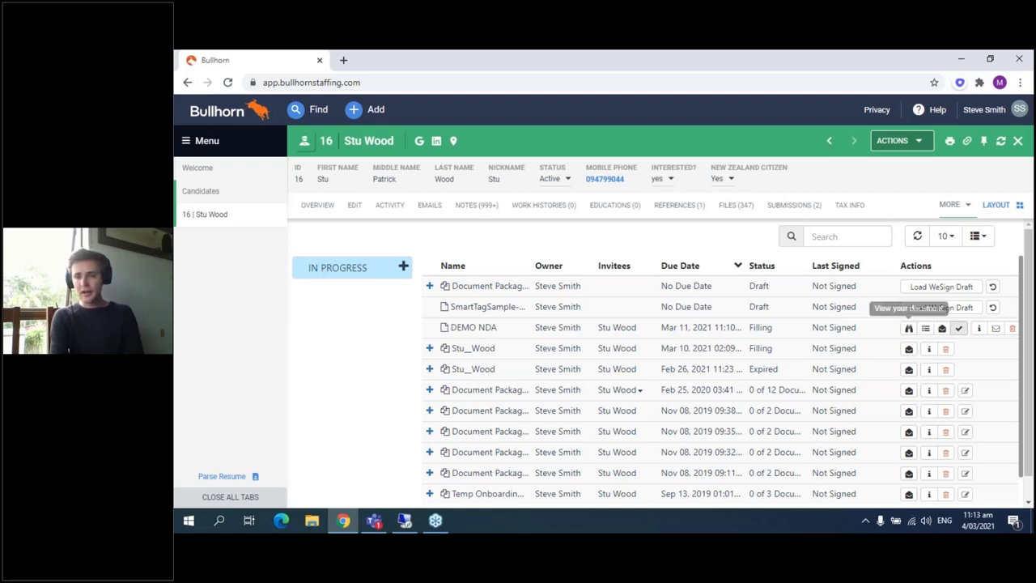
pyautogui.click(980, 329)
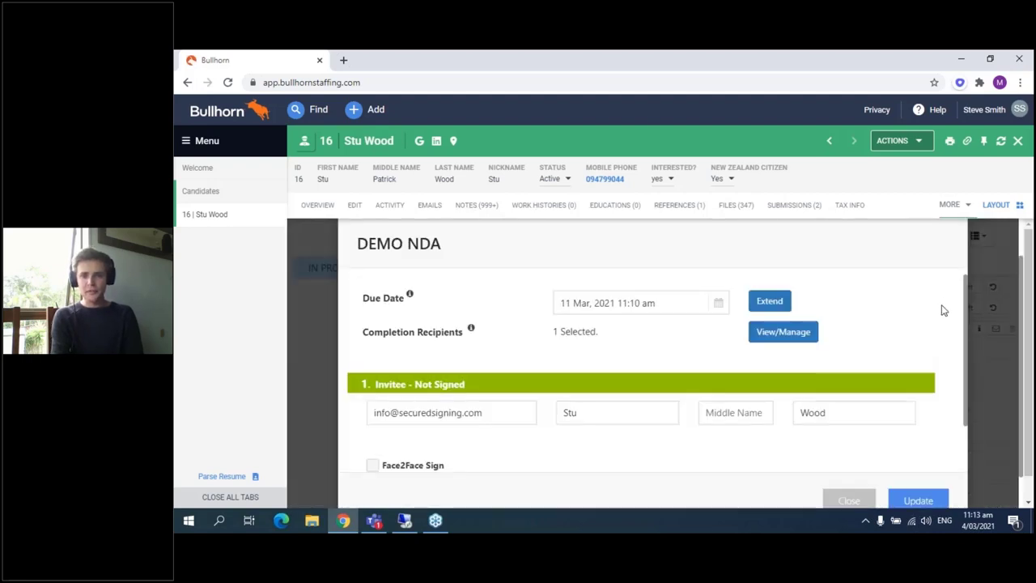
pyautogui.scroll(-1, 941, 310)
pyautogui.scroll(1, 941, 310)
# Review the DEMO NDA due date, invitee email and first name.
pyautogui.click(661, 302)
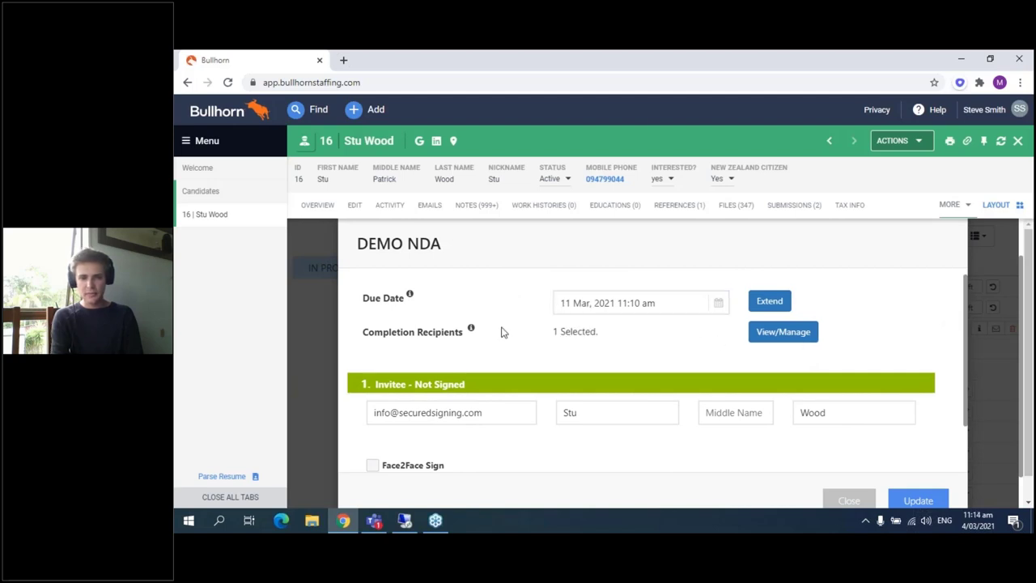
pyautogui.scroll(-1, 504, 332)
pyautogui.tripleClick(490, 363)
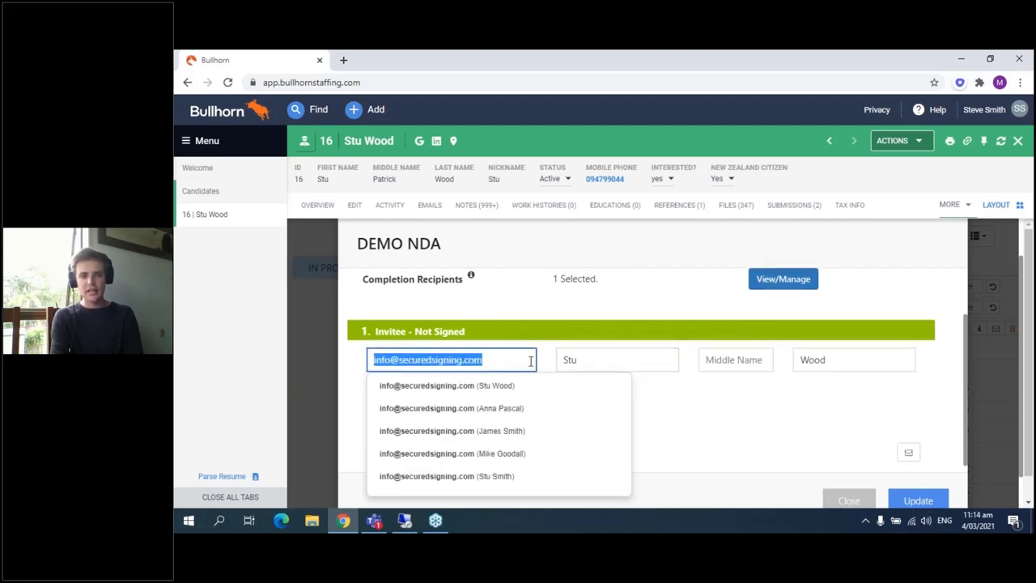
pyautogui.click(609, 359)
pyautogui.click(724, 406)
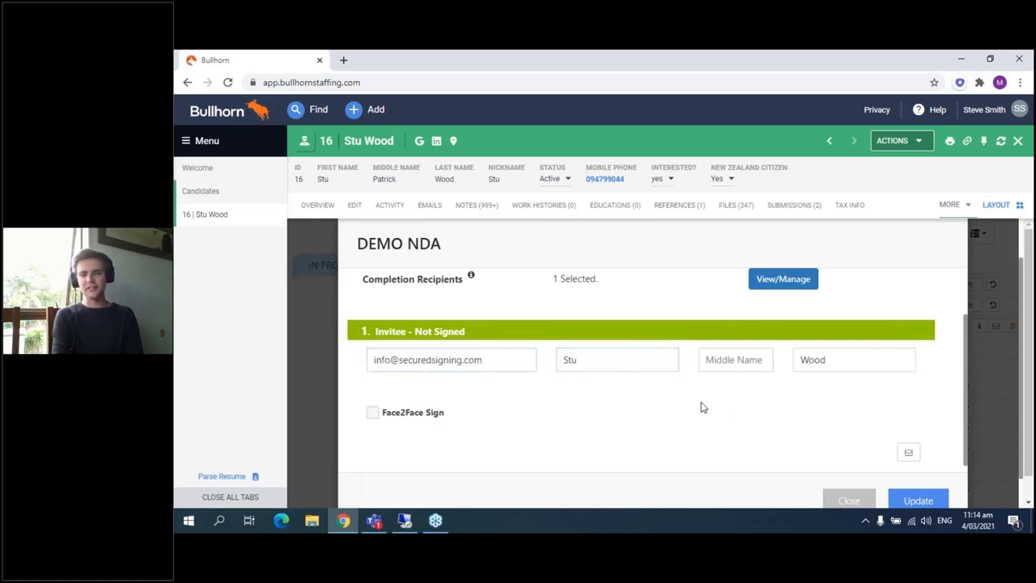
pyautogui.scroll(1, 583, 418)
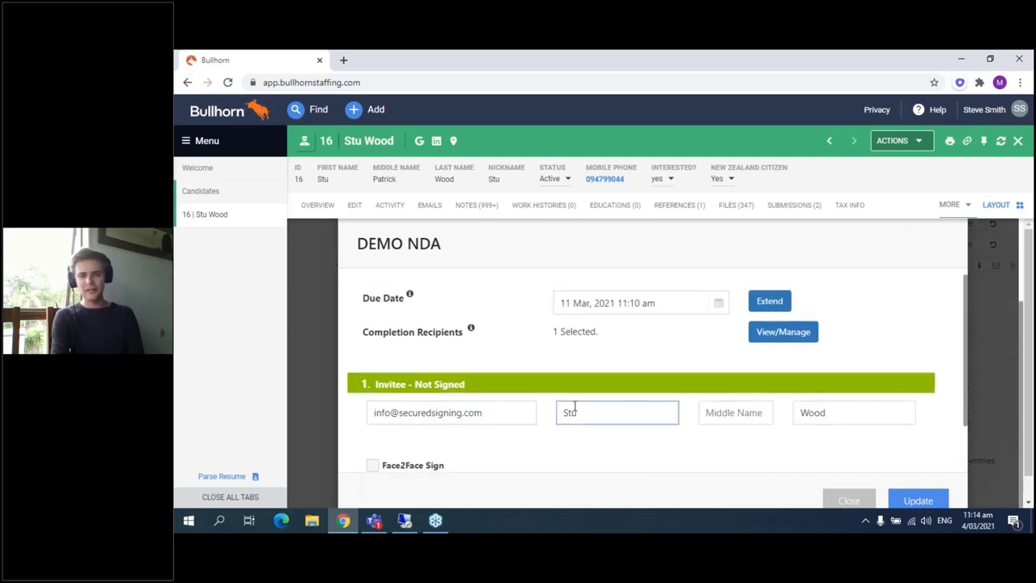
# Check the invitee's last name, close the DEMO NDA details, and switch to the remote desktop session.
pyautogui.click(810, 418)
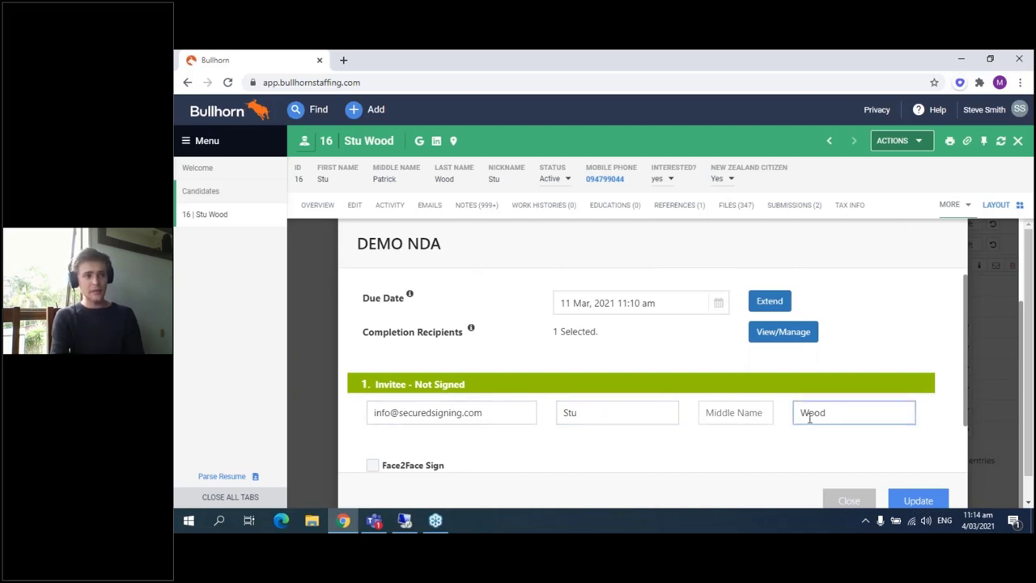
pyautogui.click(740, 451)
pyautogui.scroll(-1, 740, 451)
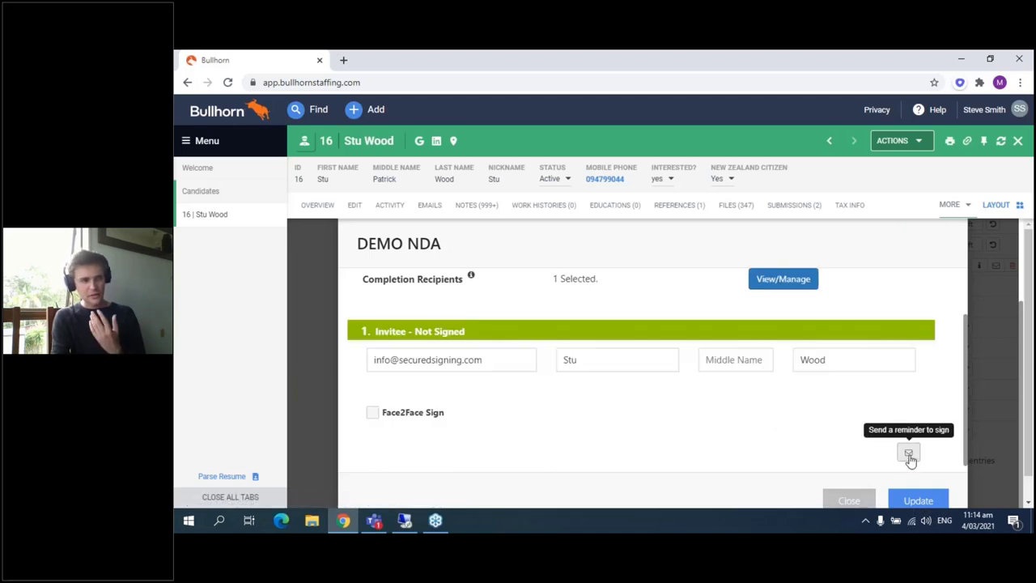
pyautogui.click(860, 499)
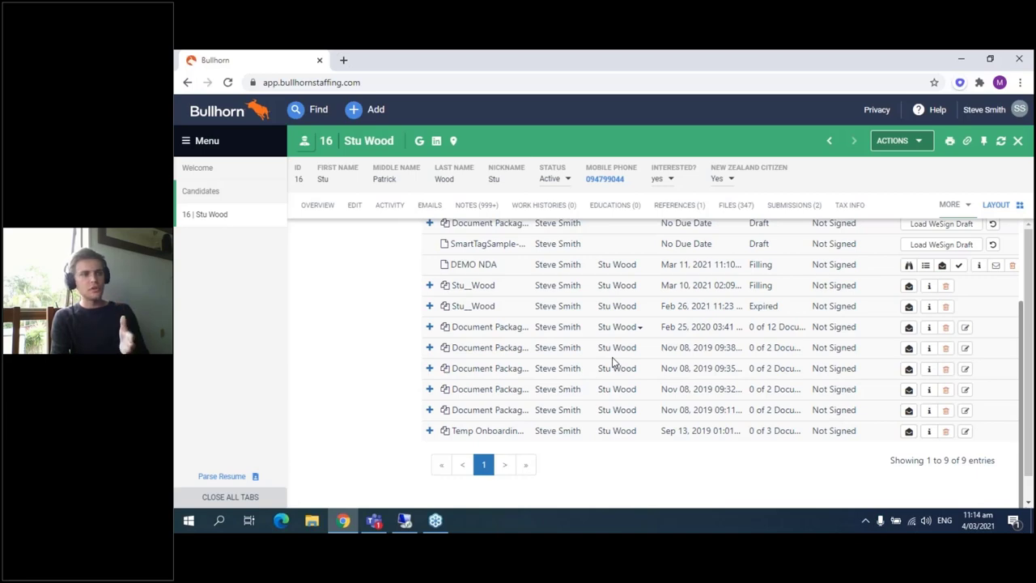
pyautogui.click(414, 523)
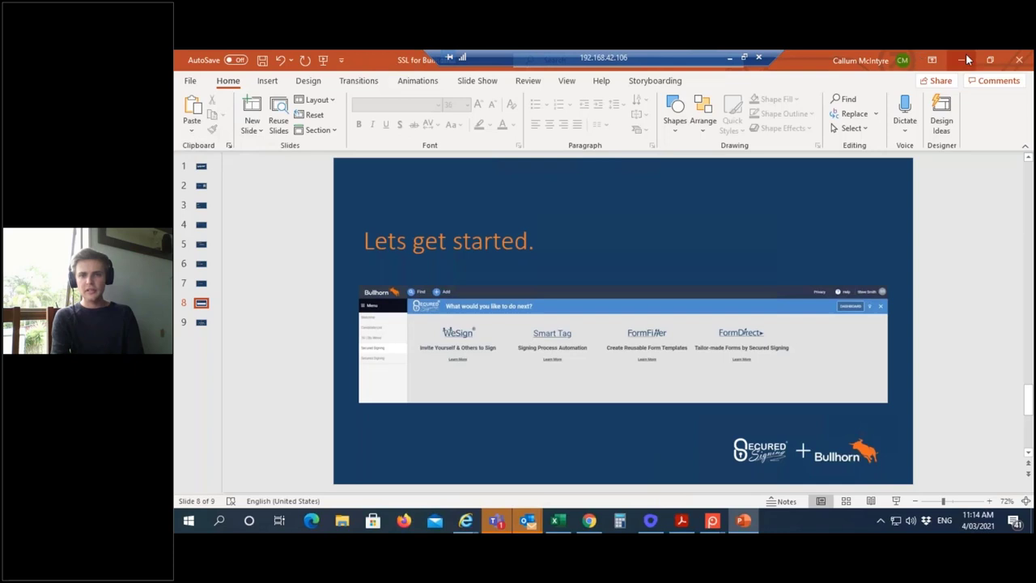
# Minimise PowerPoint and switch to the 'Invitation to Digitally Sign DEMO NDA' email in Outlook.
pyautogui.click(963, 60)
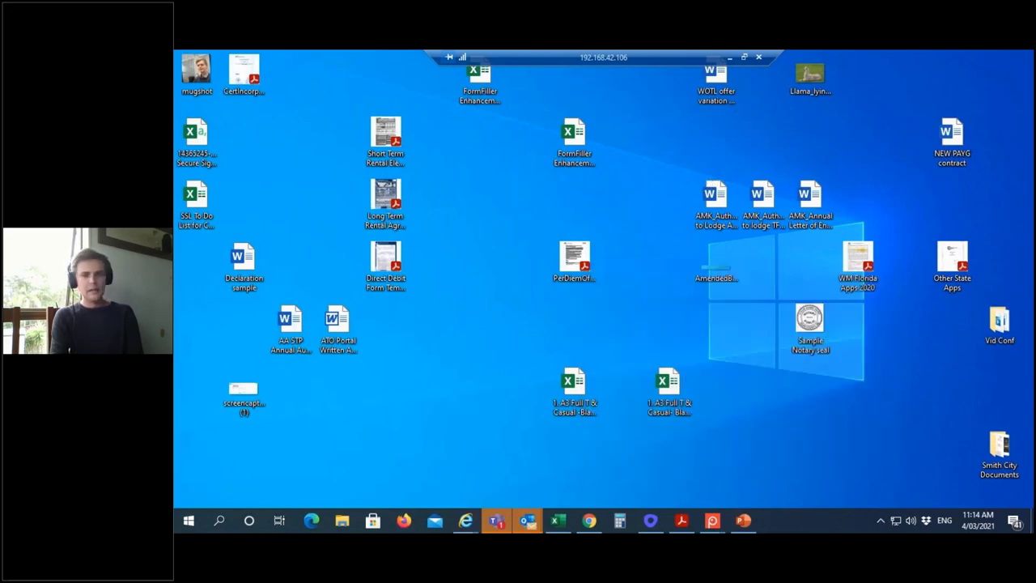
pyautogui.hotkey('alt', 'Tab')
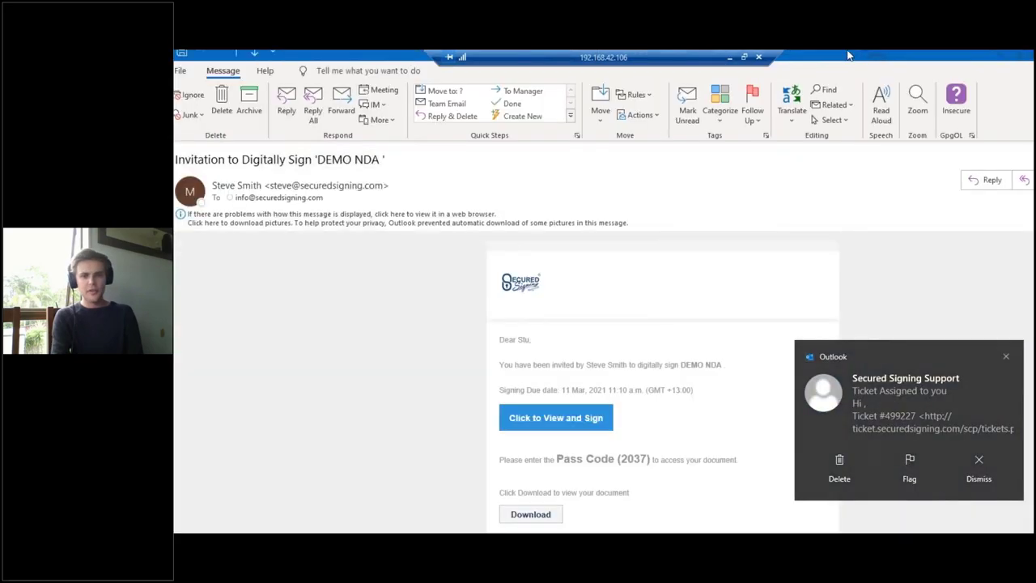
# Maximise the invitation email, dismiss the new-mail notifications and follow its 'Click to View and Sign' link.
pyautogui.doubleClick(822, 65)
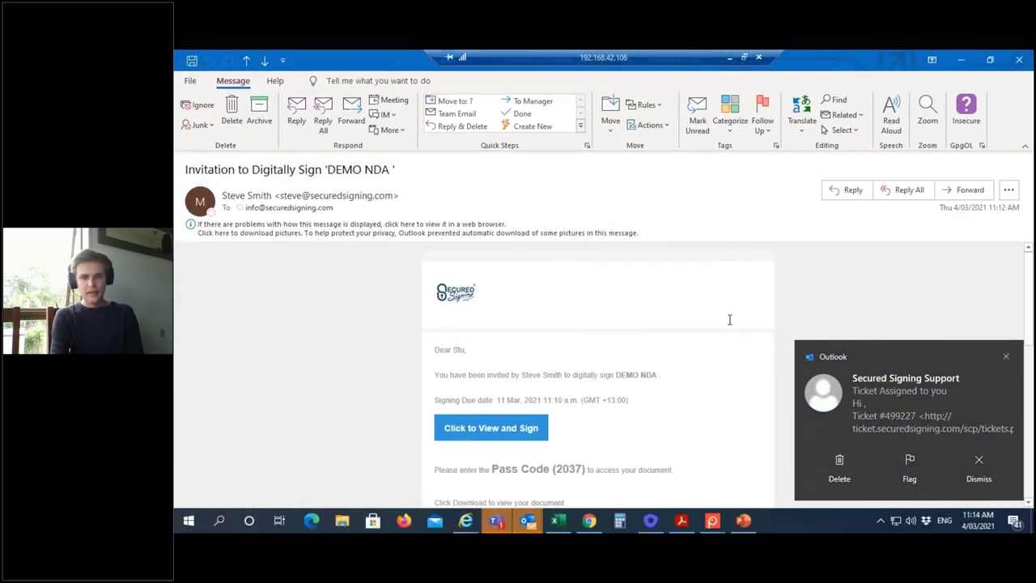
pyautogui.click(1007, 356)
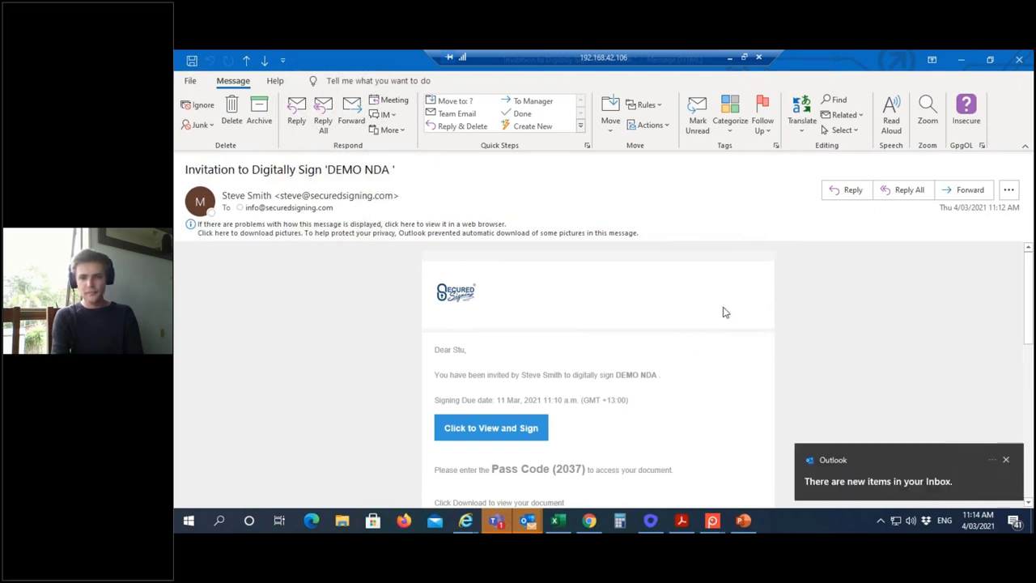
pyautogui.click(1007, 459)
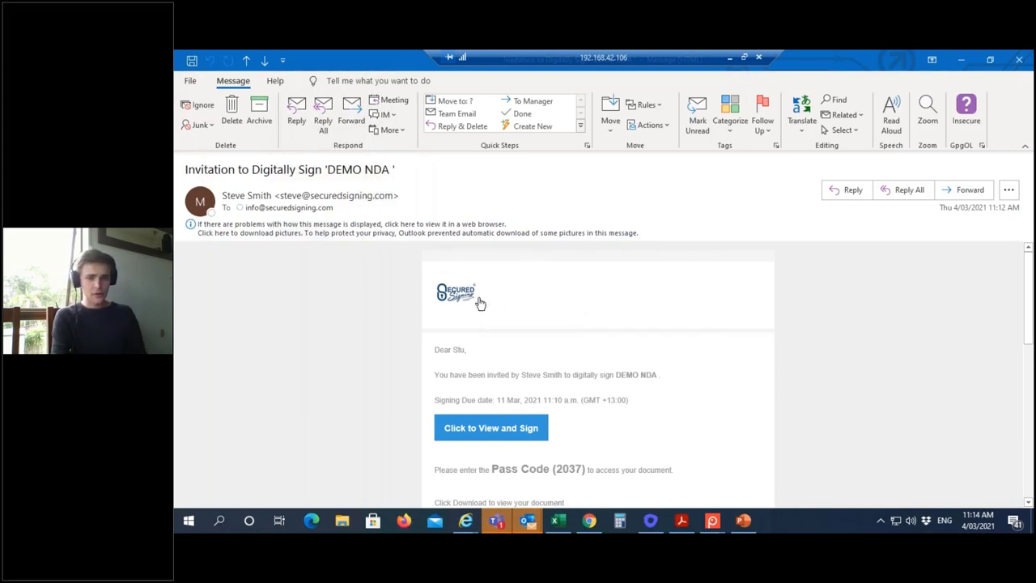
pyautogui.scroll(-1, 651, 372)
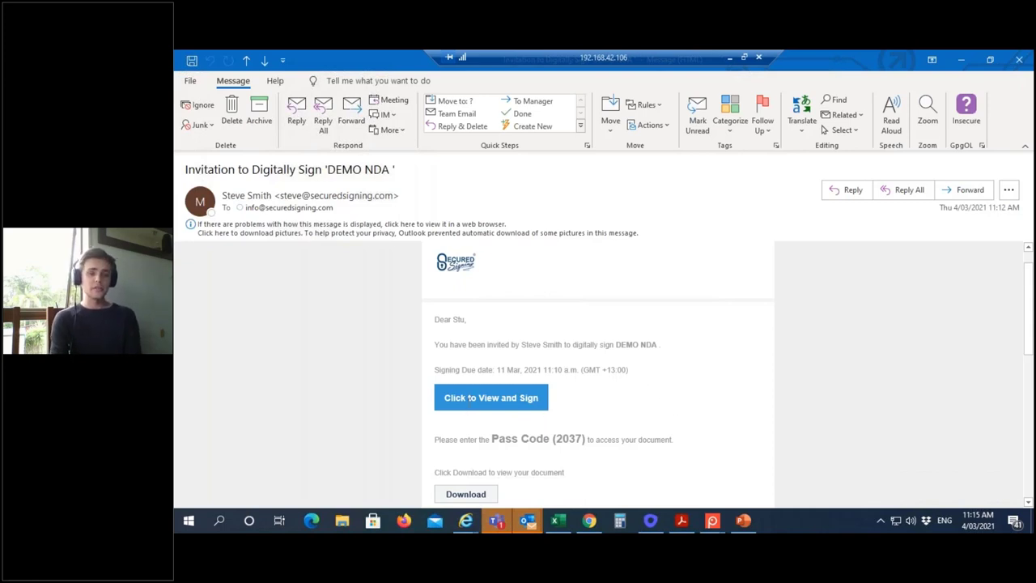
pyautogui.click(482, 403)
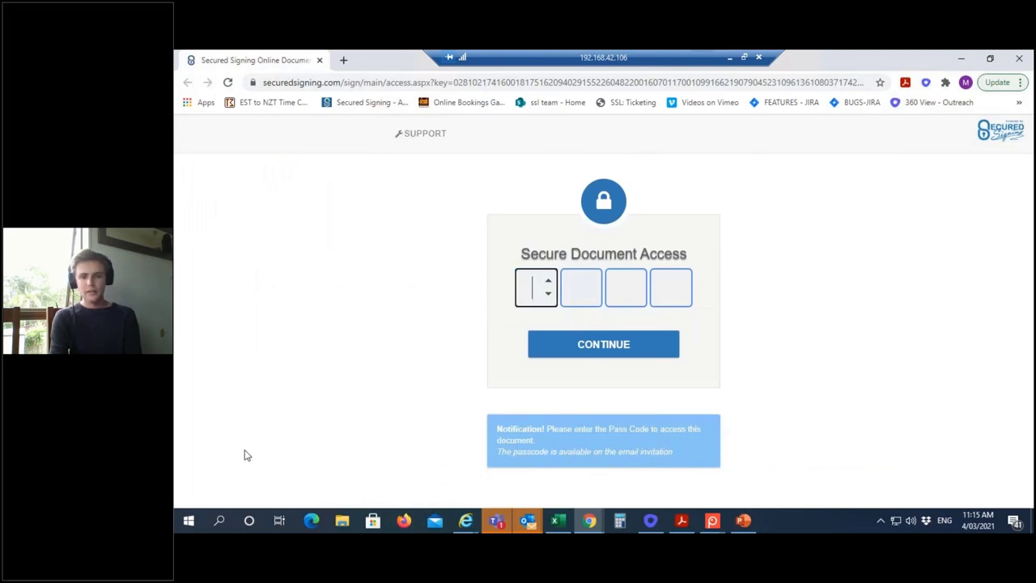
# Read the pass code in the invitation email and enter it on the Secure Document Access page.
pyautogui.moveTo(532, 520)
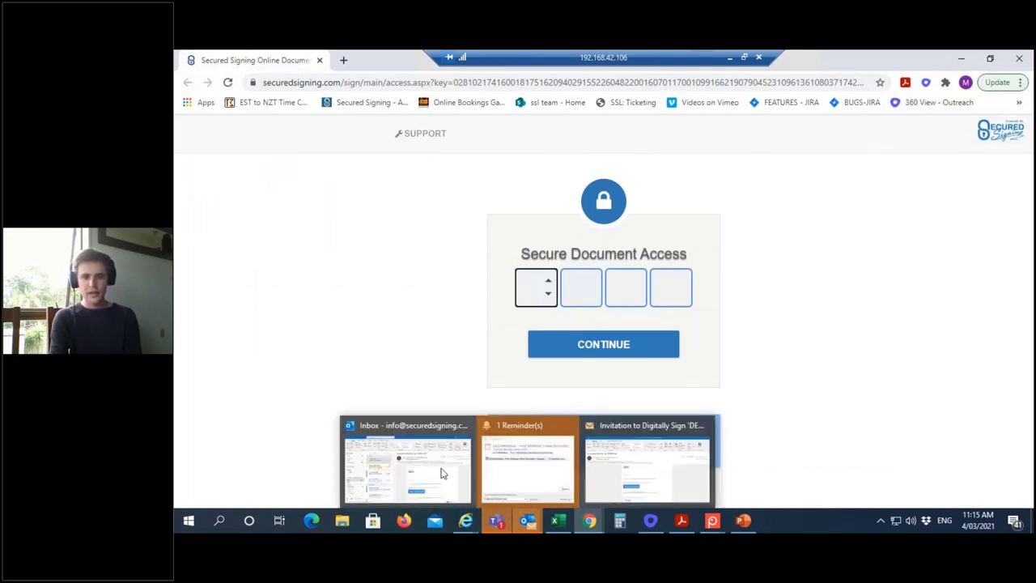
pyautogui.moveTo(635, 474)
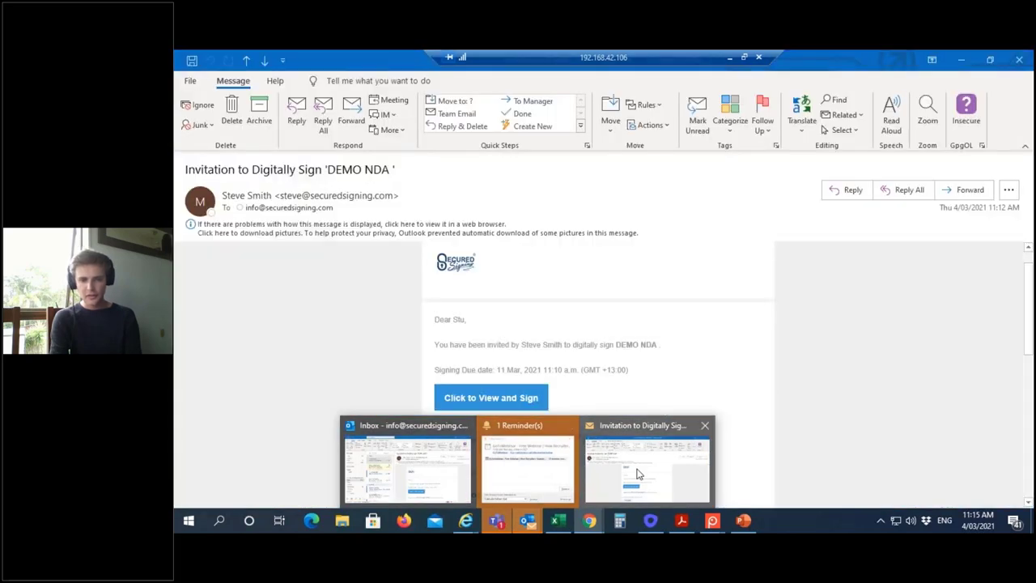
pyautogui.click(636, 474)
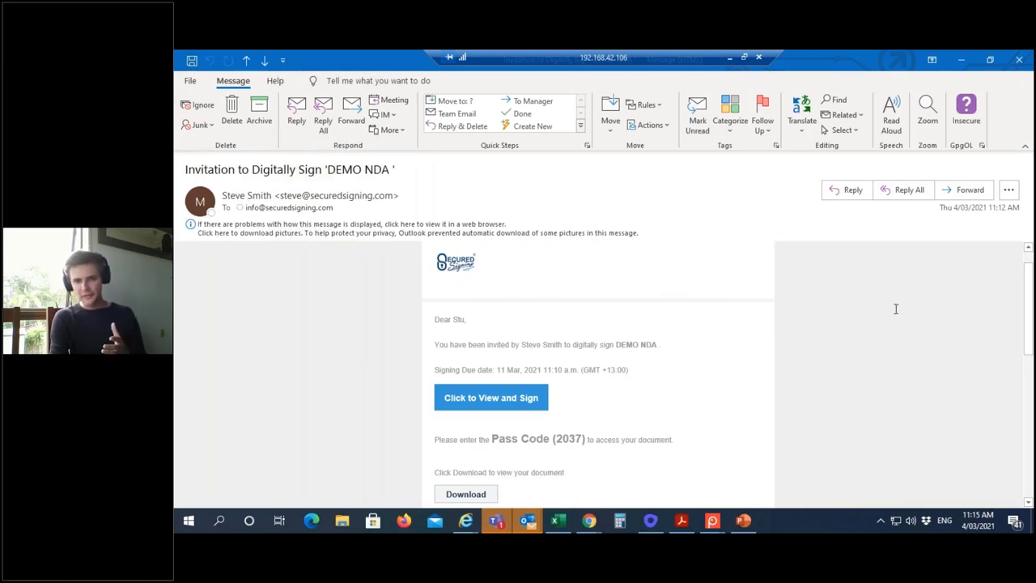
pyautogui.click(961, 62)
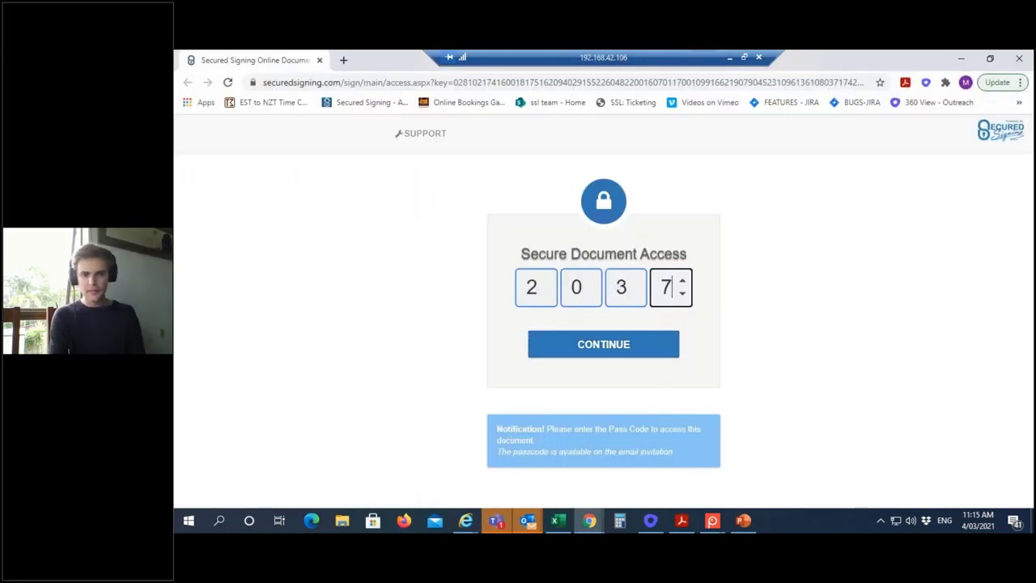
pyautogui.press('Return')
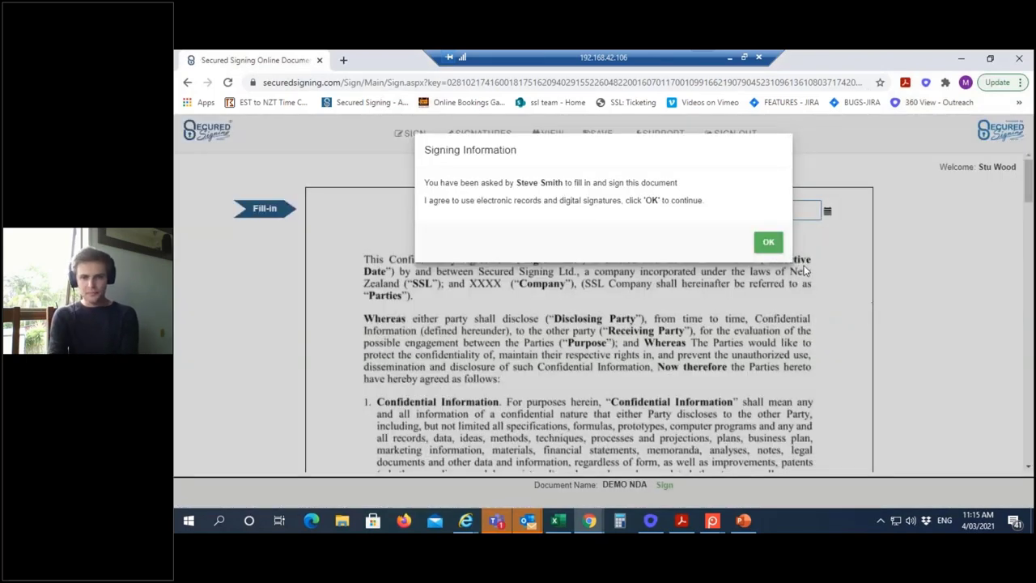
# Accept the electronic records and signatures terms, then open the 'Click to Initial' box on page 2.
pyautogui.click(768, 244)
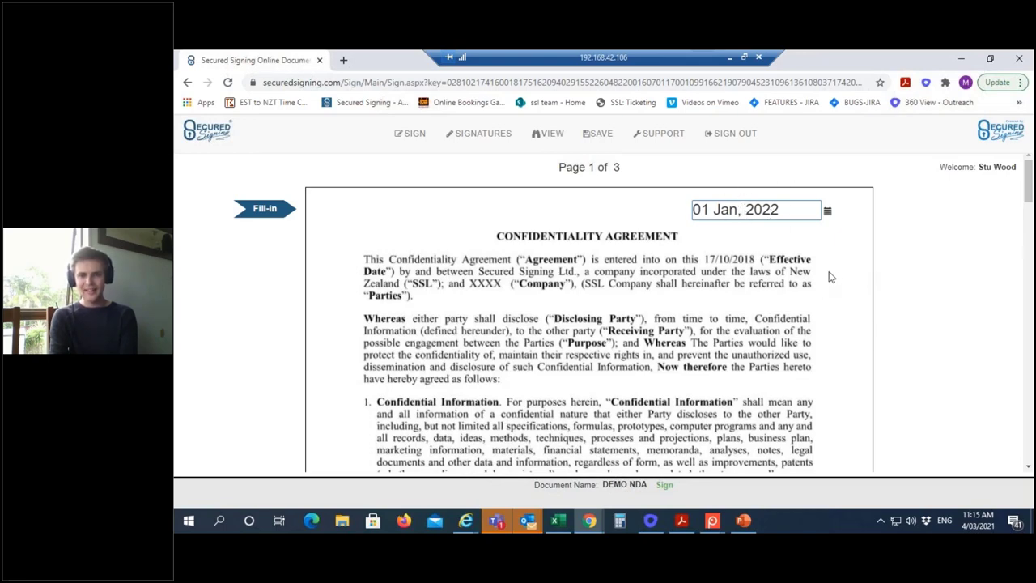
pyautogui.scroll(-8, 829, 276)
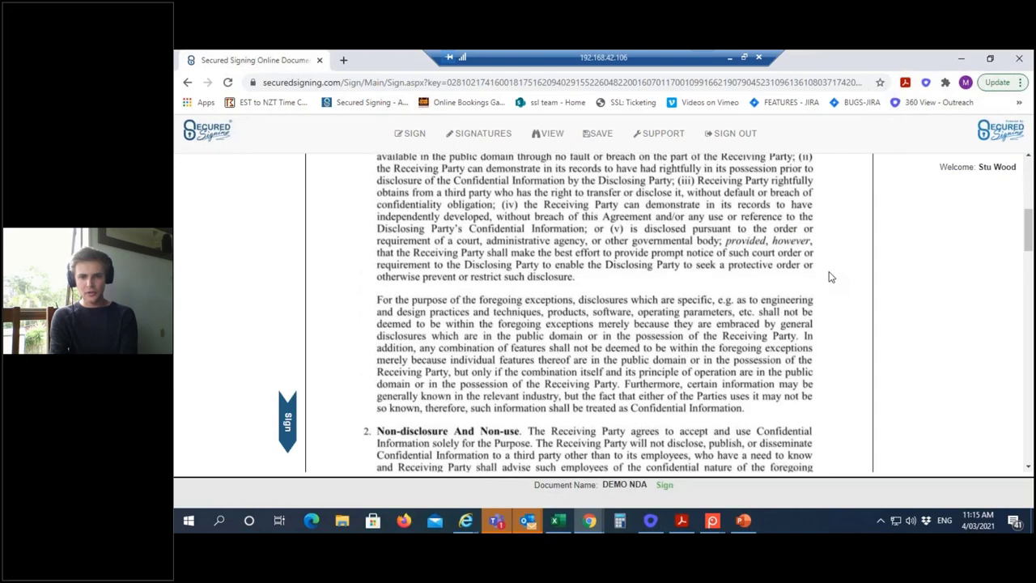
pyautogui.scroll(-3, 829, 277)
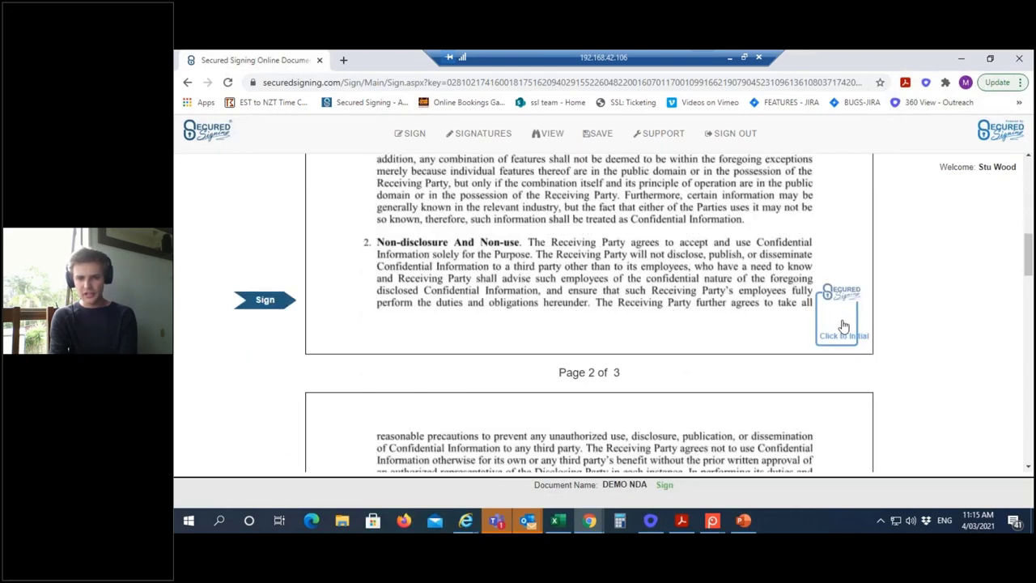
pyautogui.scroll(-3, 842, 326)
pyautogui.scroll(3, 842, 325)
pyautogui.scroll(2, 843, 325)
pyautogui.scroll(-2, 843, 325)
pyautogui.scroll(-2, 849, 200)
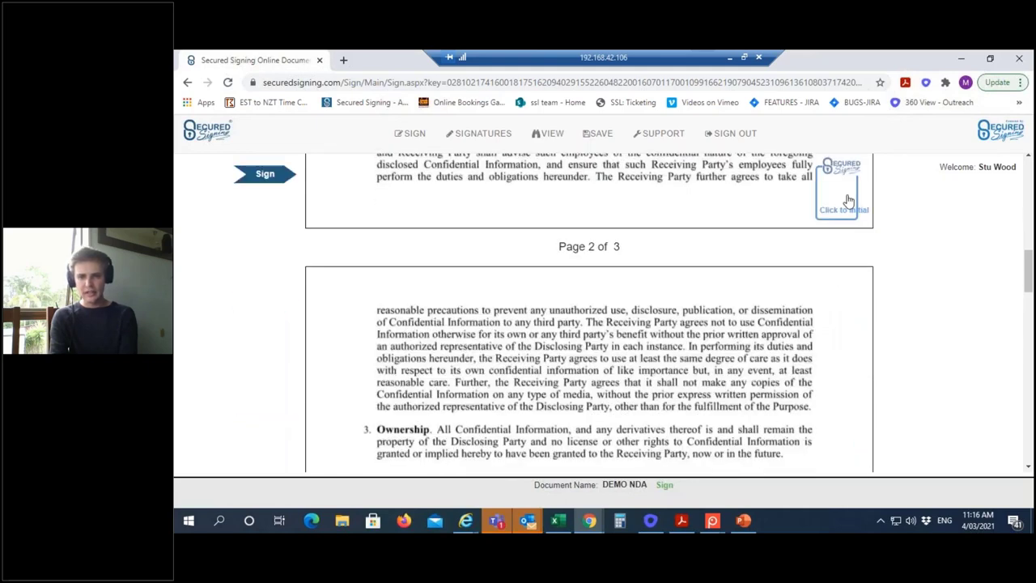
pyautogui.click(849, 200)
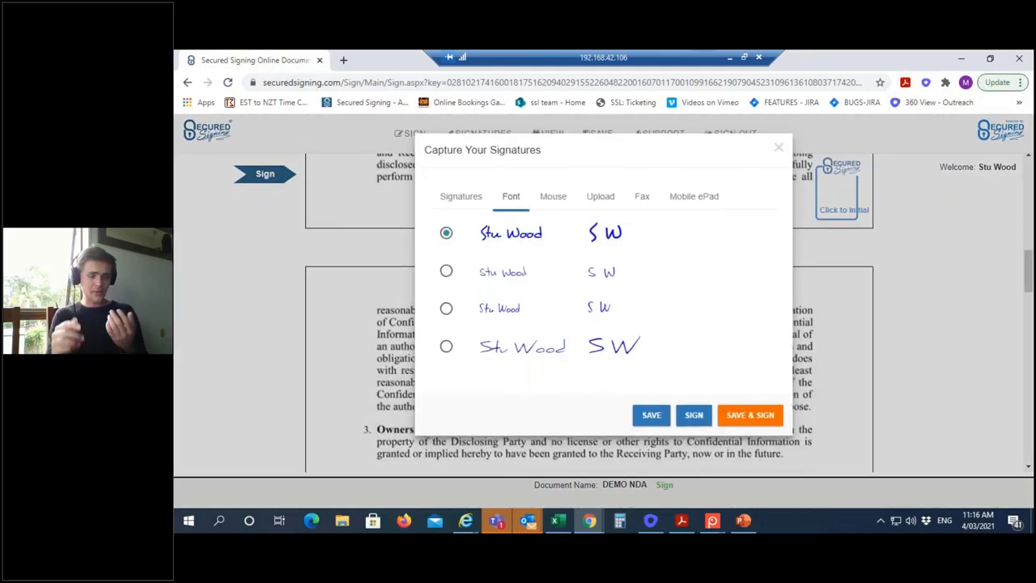
# Preview the font-style signatures and try the Mouse, Upload and Mobile ePad capture options.
pyautogui.click(447, 272)
pyautogui.click(447, 346)
pyautogui.click(446, 309)
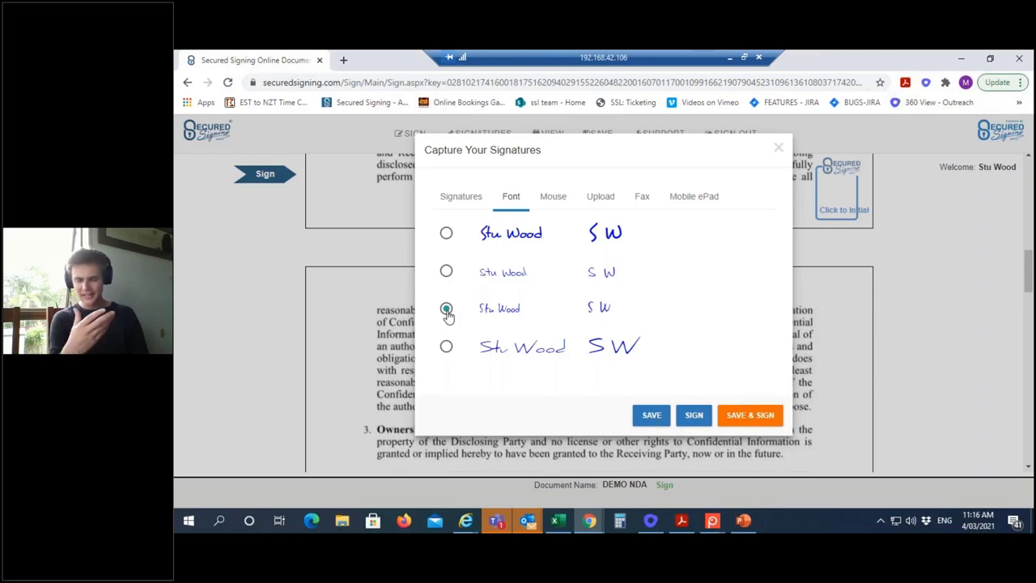
pyautogui.click(553, 199)
pyautogui.moveTo(499, 259)
pyautogui.mouseDown()
pyautogui.moveTo(523, 297)
pyautogui.moveTo(710, 283)
pyautogui.moveTo(432, 285)
pyautogui.mouseUp()
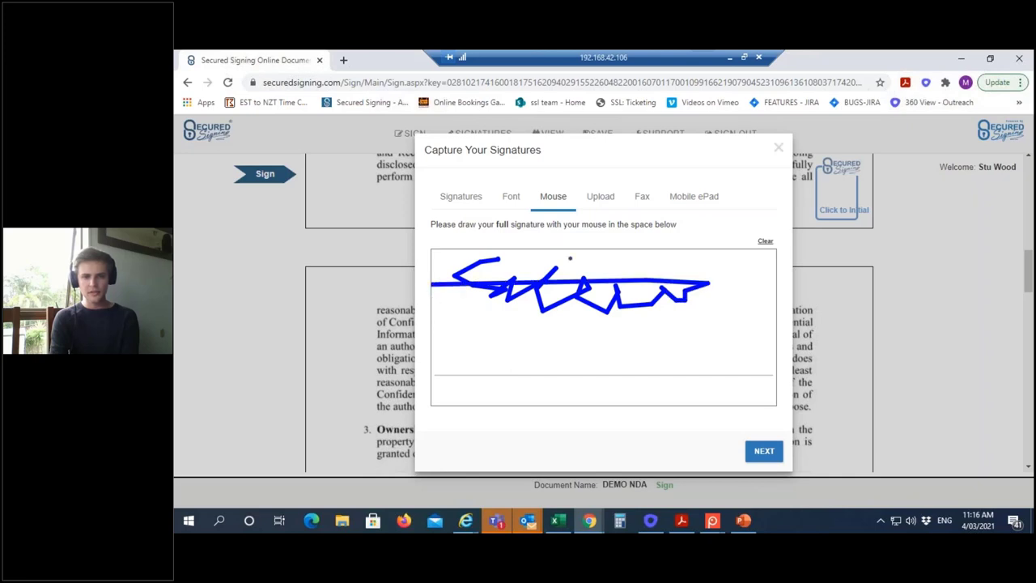
pyautogui.click(600, 200)
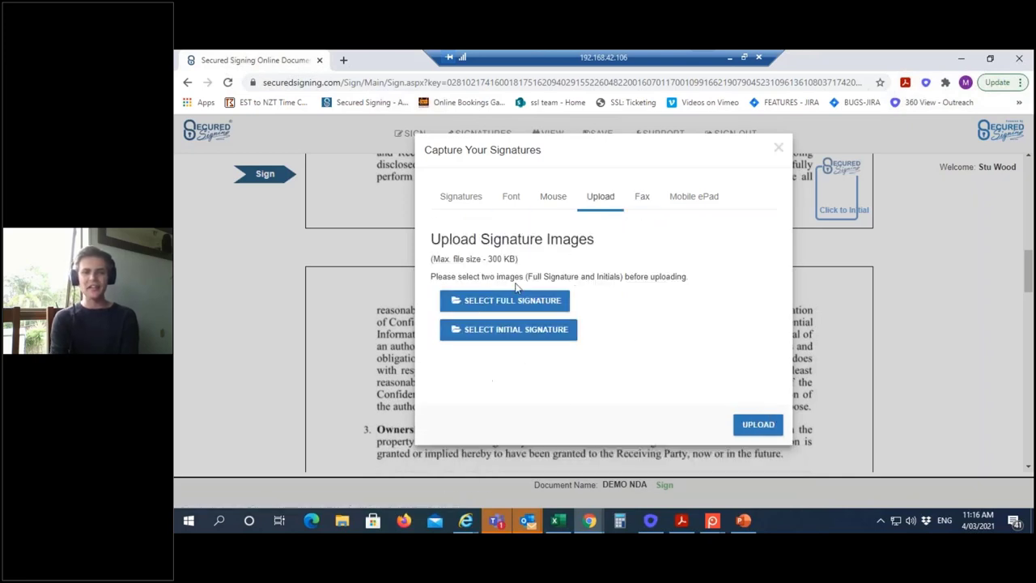
pyautogui.click(531, 340)
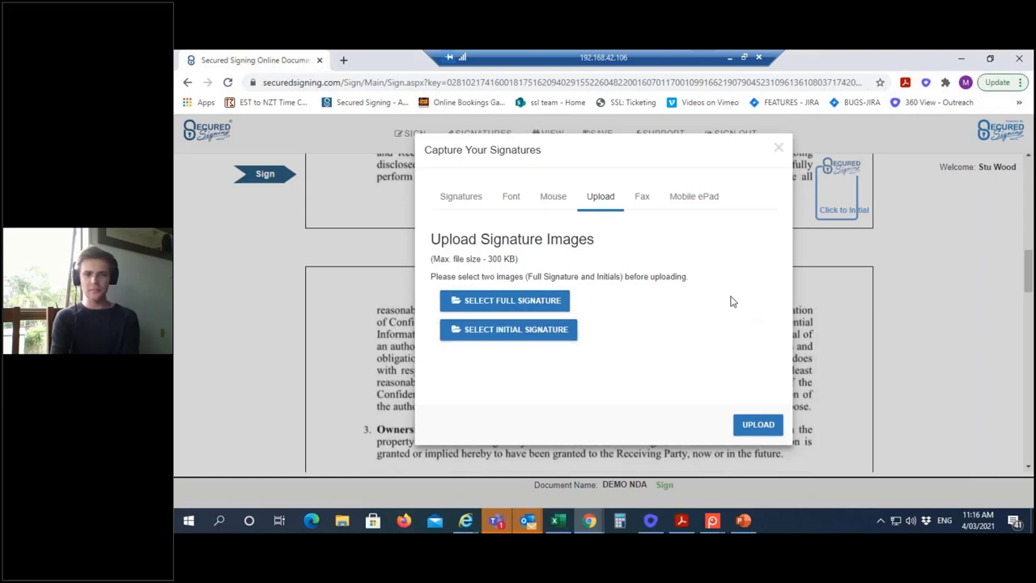
pyautogui.click(695, 198)
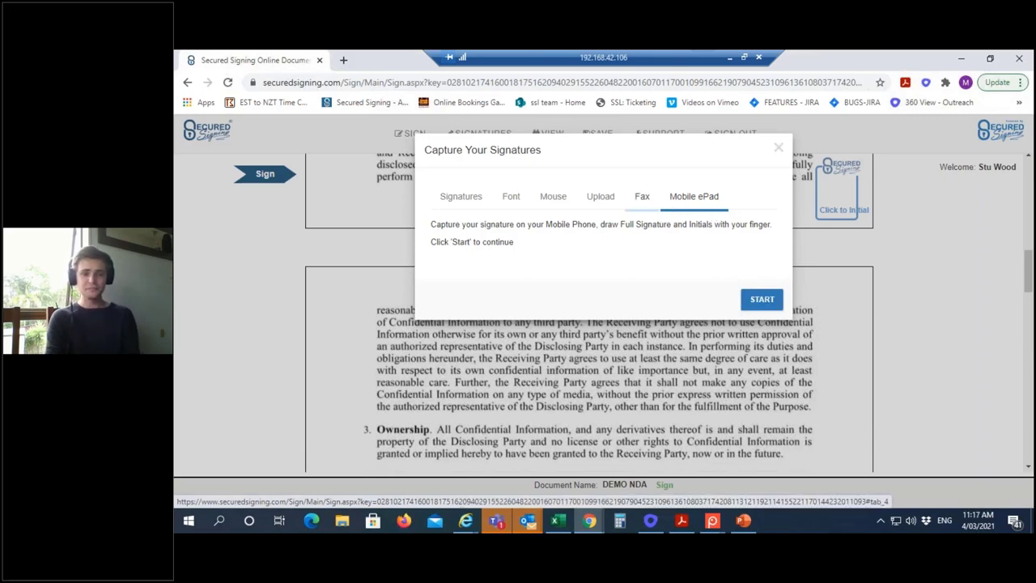
# Sign the initials with the first font style without saving it, confirming the form details.
pyautogui.click(511, 197)
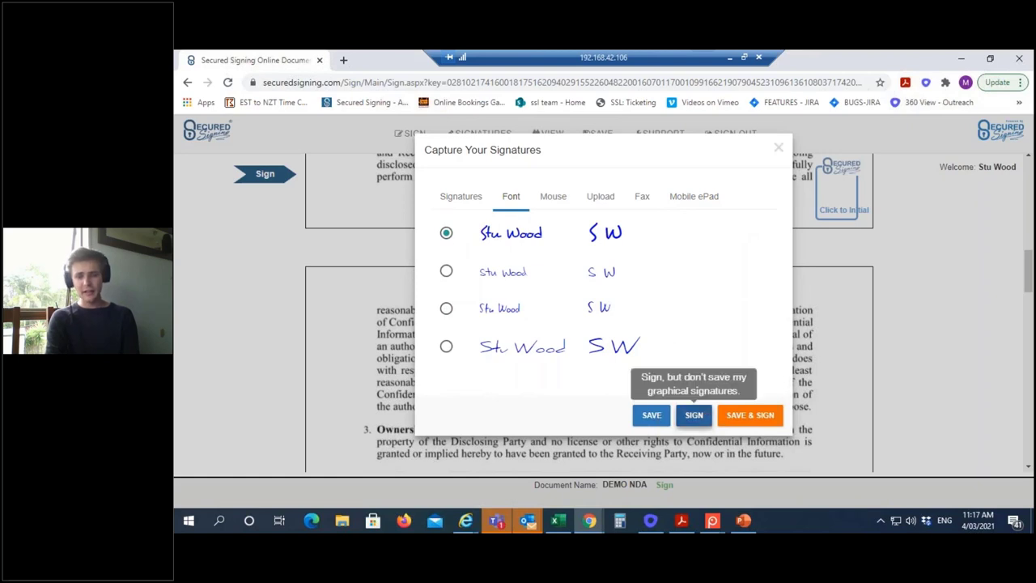
pyautogui.click(694, 414)
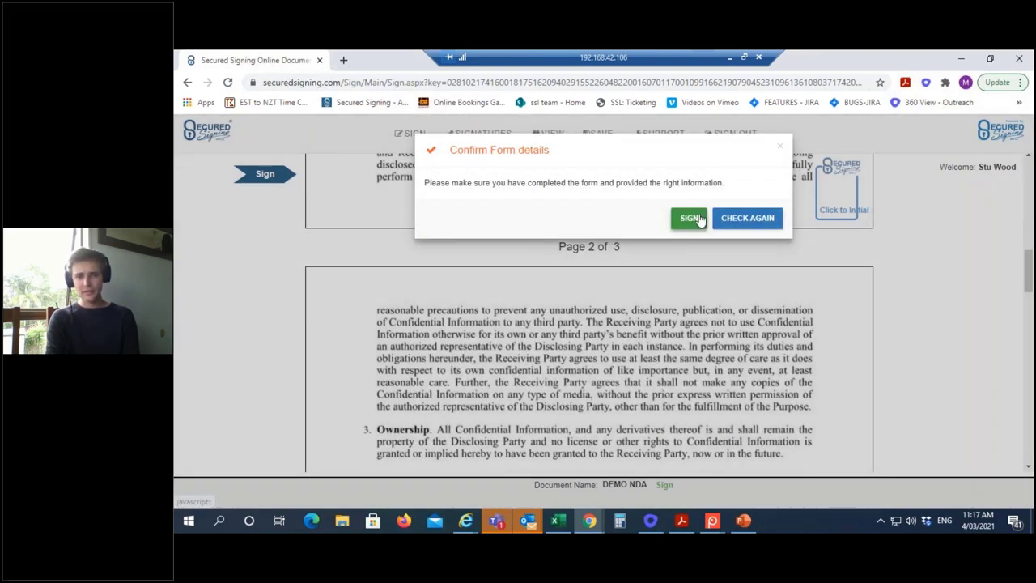
pyautogui.click(689, 214)
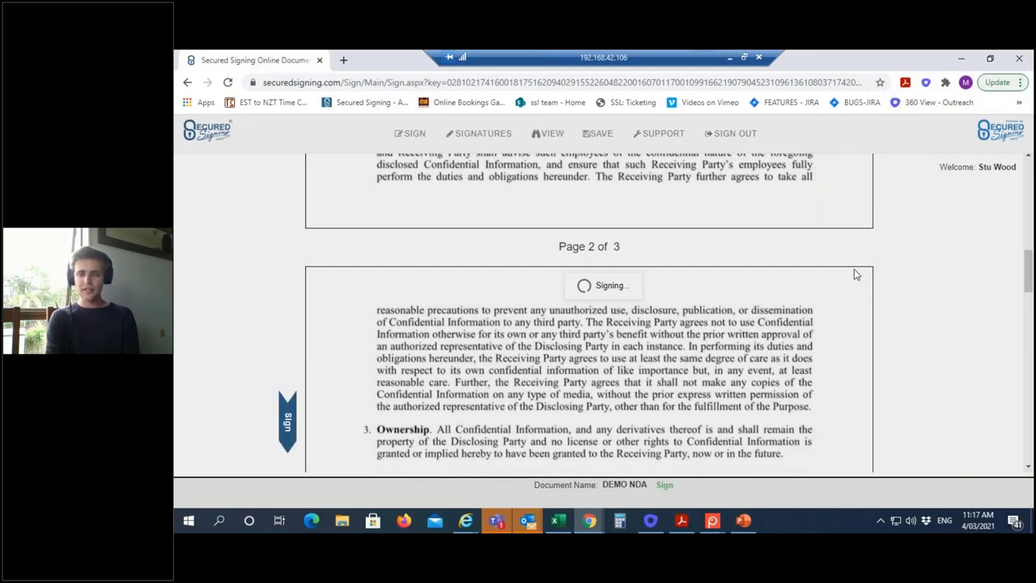
# Sign the Candidate signature box and the remaining initials box in DEMO NDA.
pyautogui.scroll(-7, 850, 178)
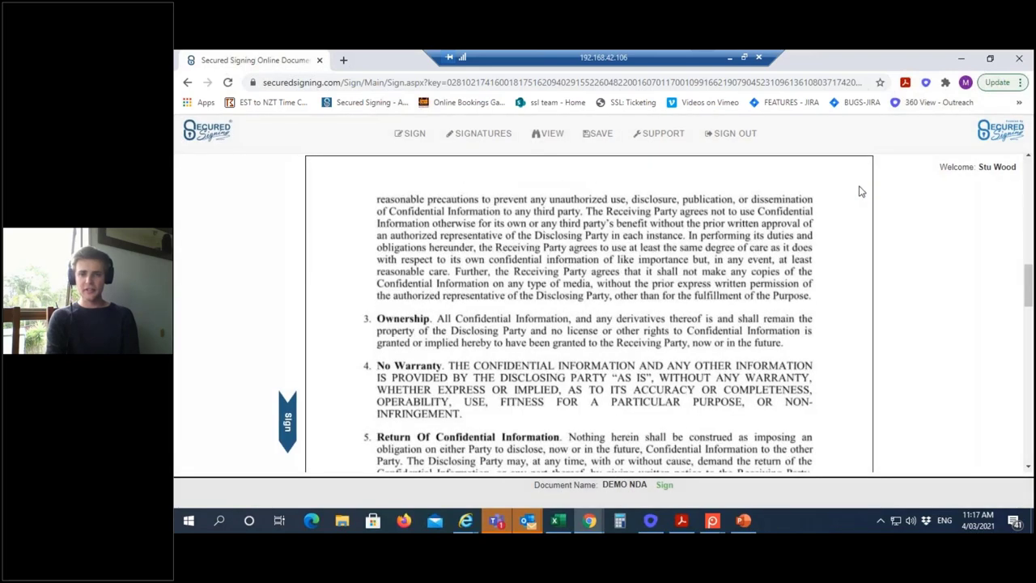
pyautogui.scroll(-8, 860, 192)
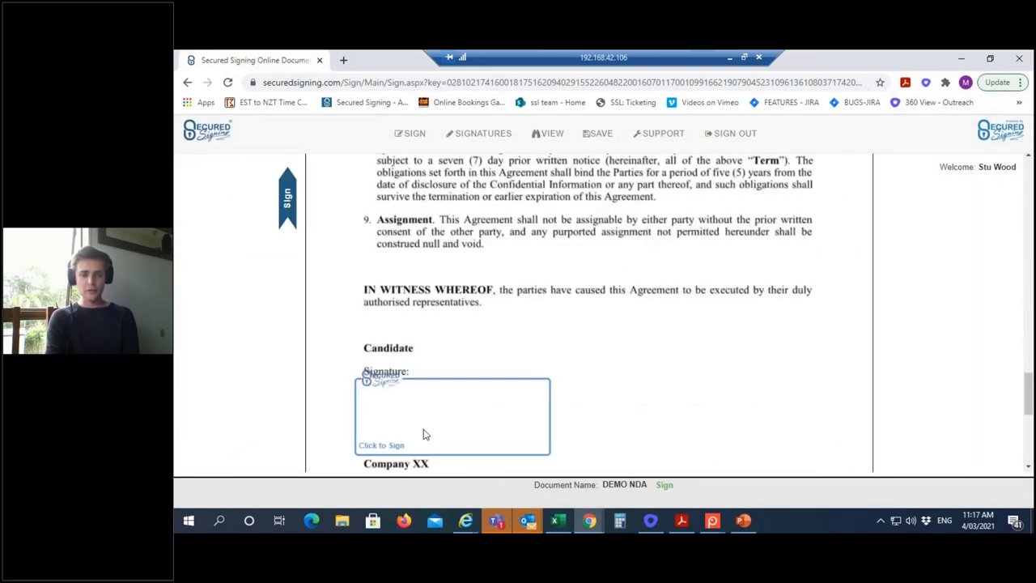
pyautogui.click(424, 435)
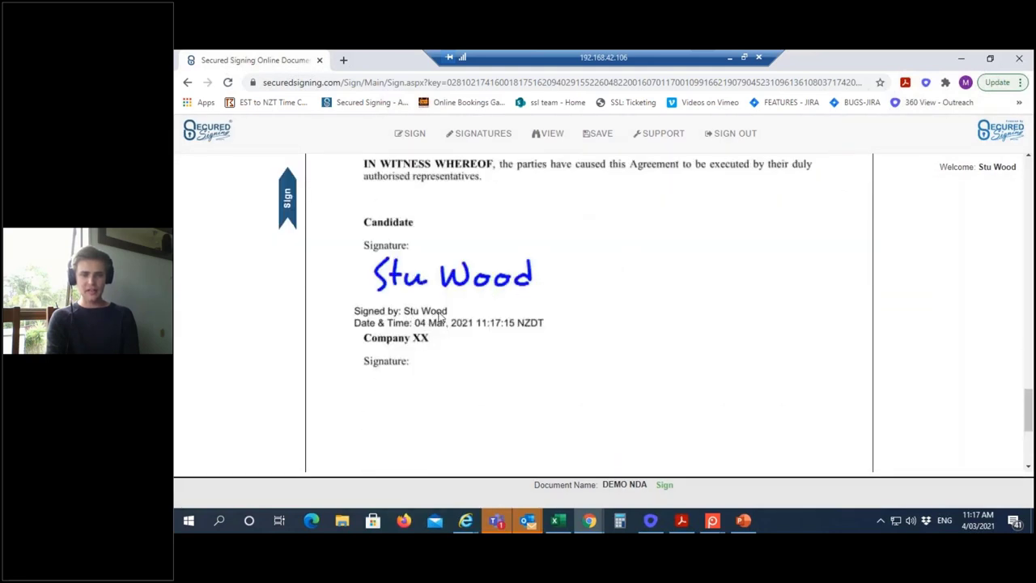
pyautogui.scroll(5, 688, 353)
pyautogui.click(839, 276)
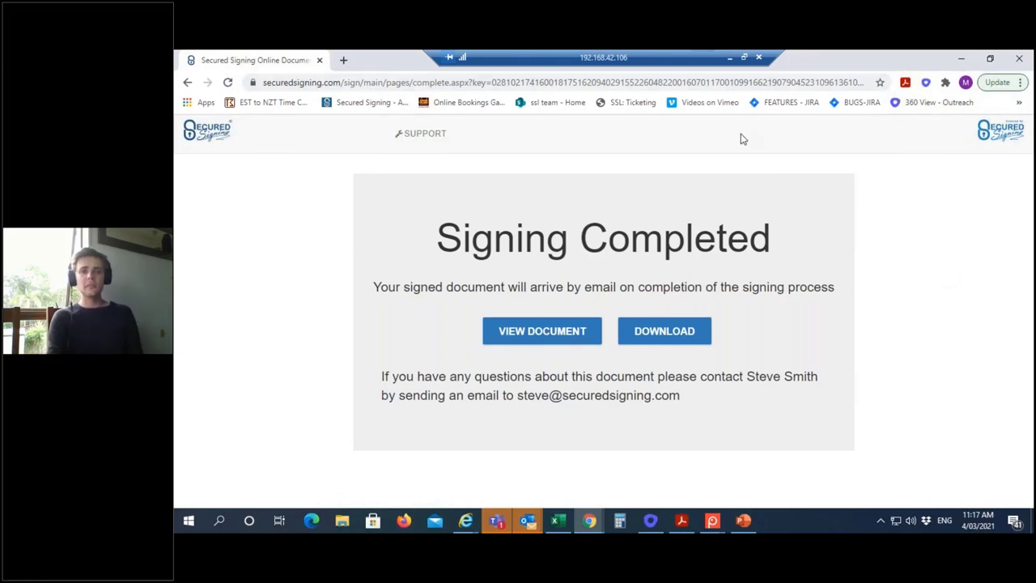
# Return to the local Bullhorn Chrome window and reload the site, confirming the Reload prompt.
pyautogui.click(730, 57)
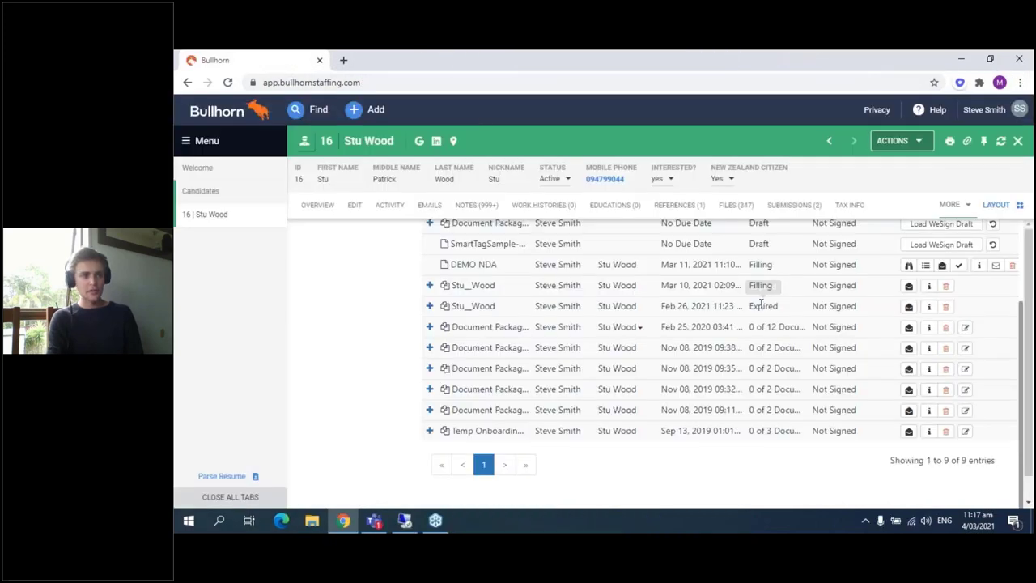
pyautogui.scroll(3, 761, 300)
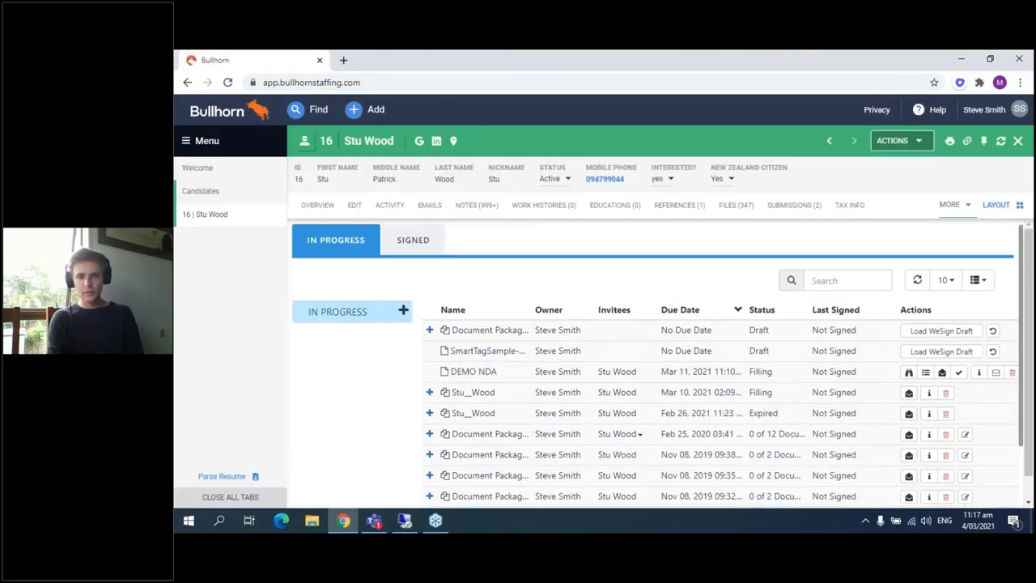
pyautogui.click(228, 82)
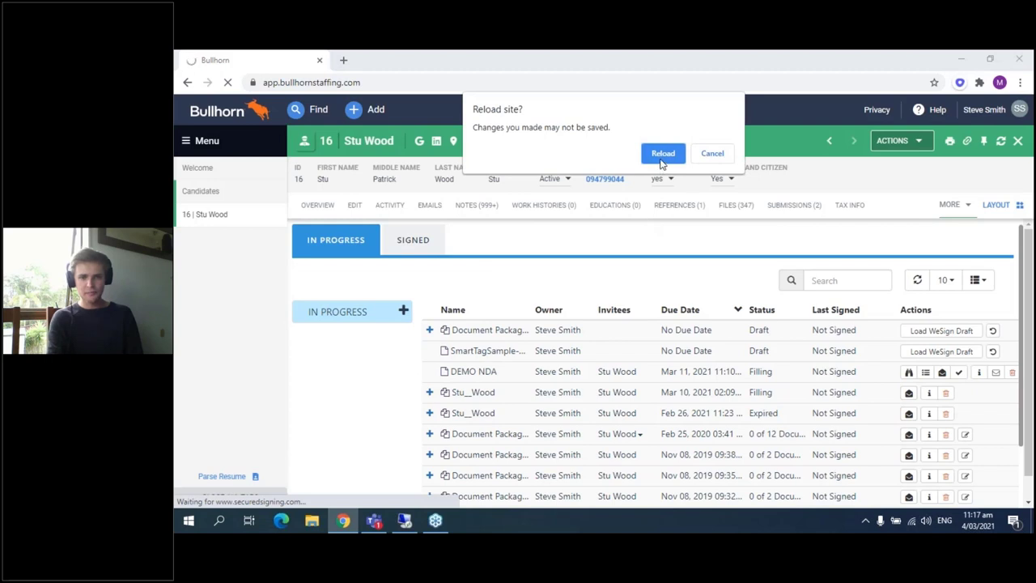
pyautogui.click(662, 155)
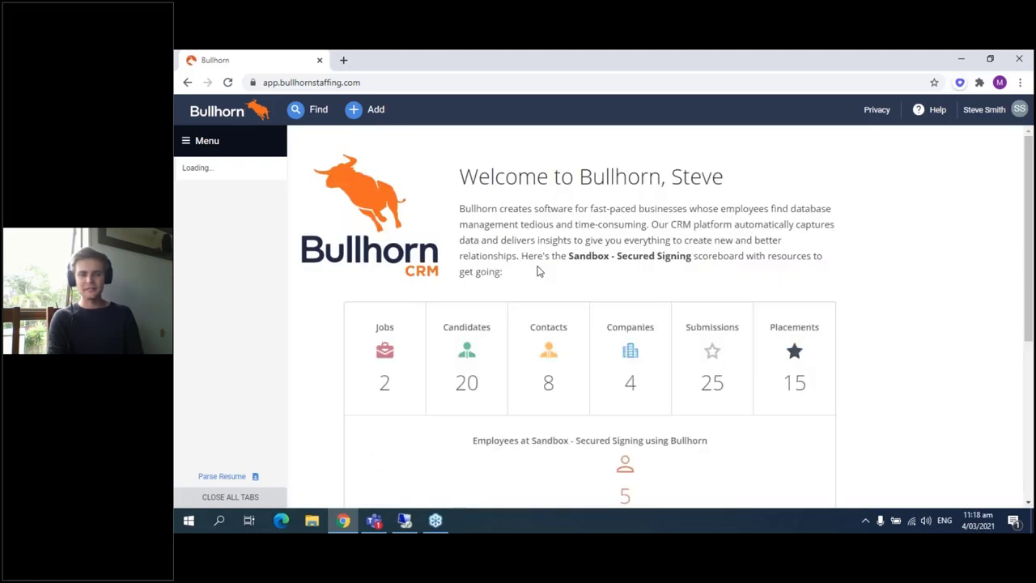
# Open candidate 16's Files tab, check DEMO NDA -[Signed].pdf is listed, then return to the overview.
pyautogui.click(468, 386)
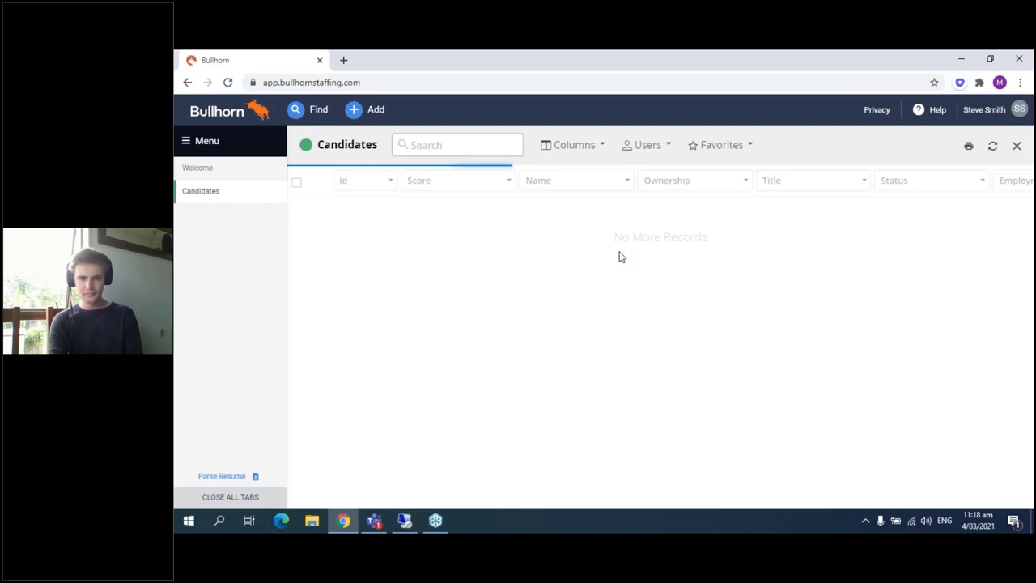
pyautogui.scroll(-5, 599, 348)
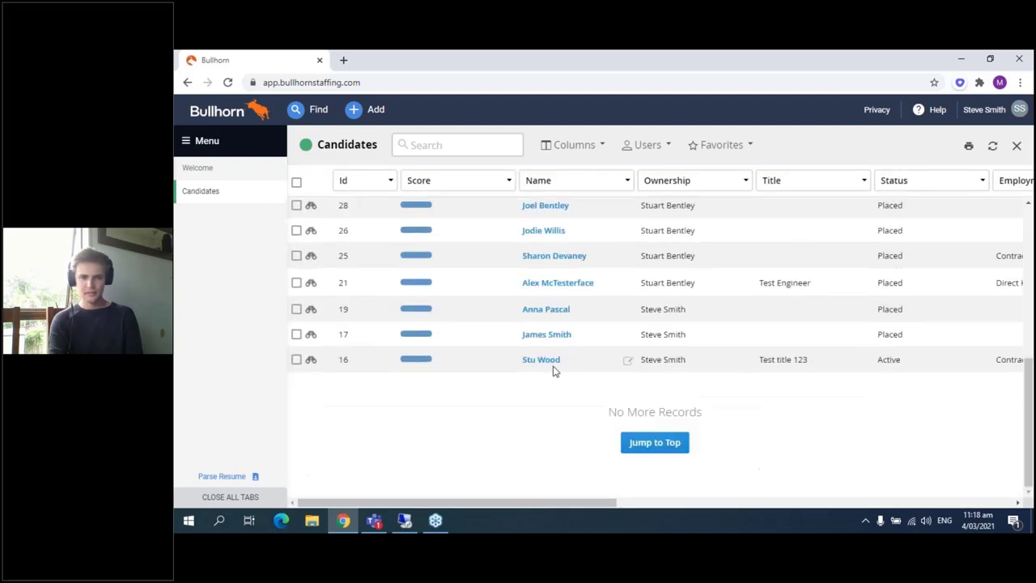
pyautogui.click(546, 362)
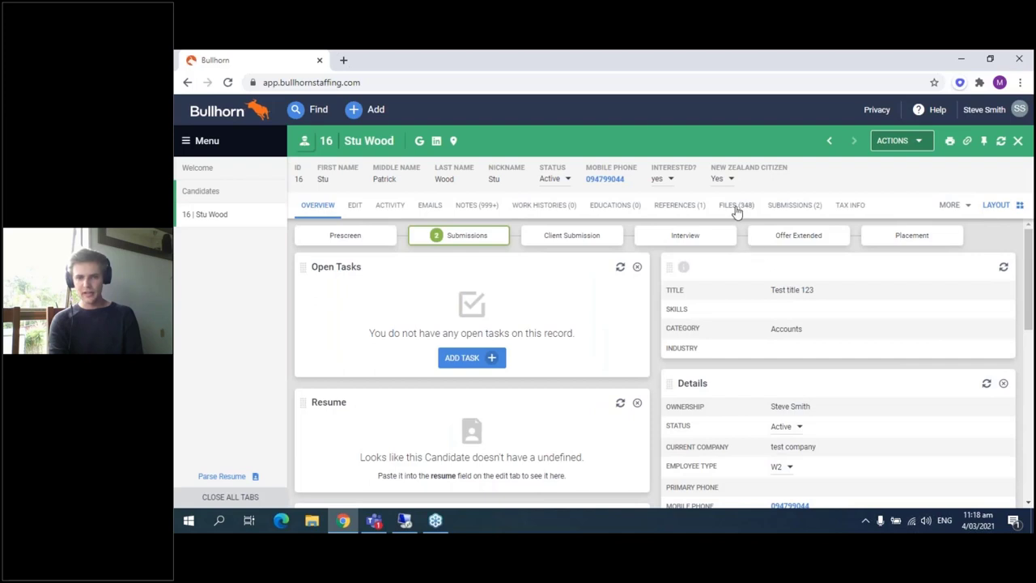
pyautogui.click(737, 207)
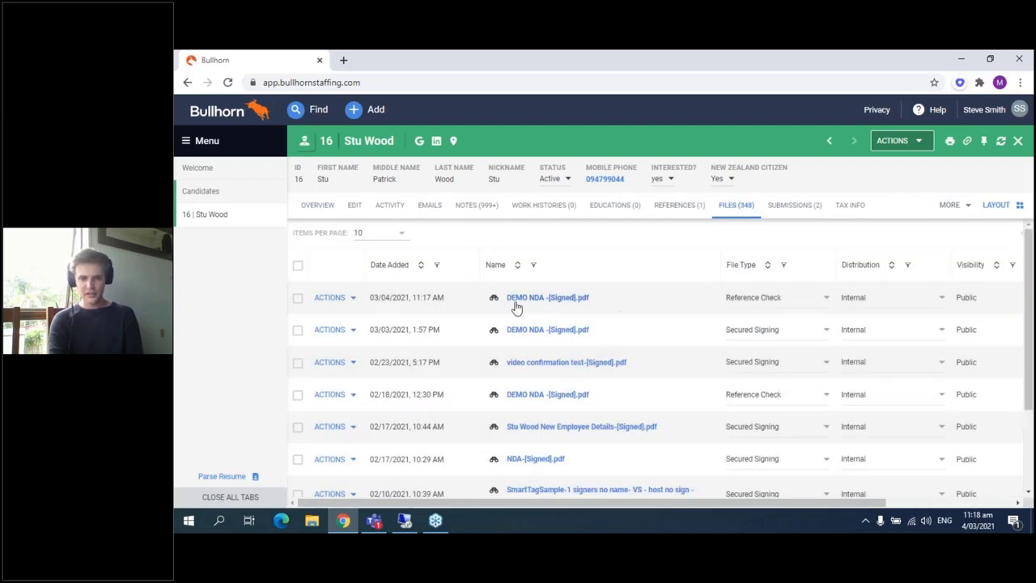
pyautogui.click(356, 301)
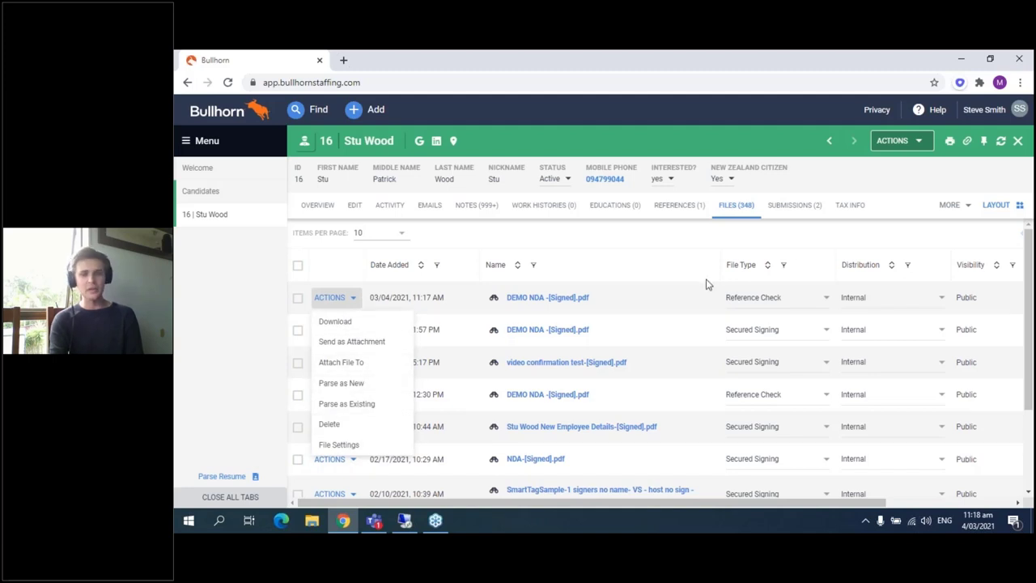
pyautogui.click(632, 246)
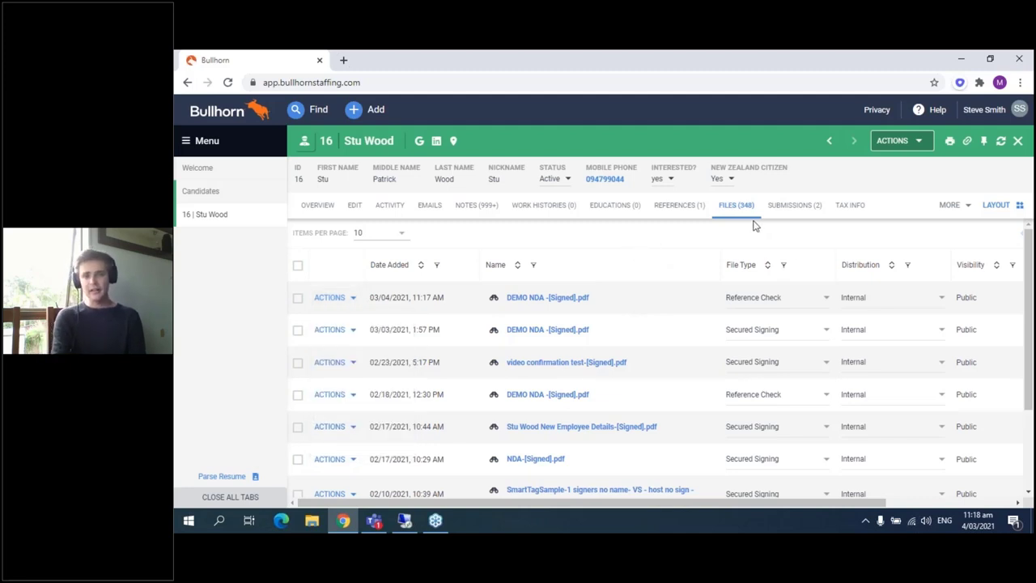
pyautogui.click(317, 215)
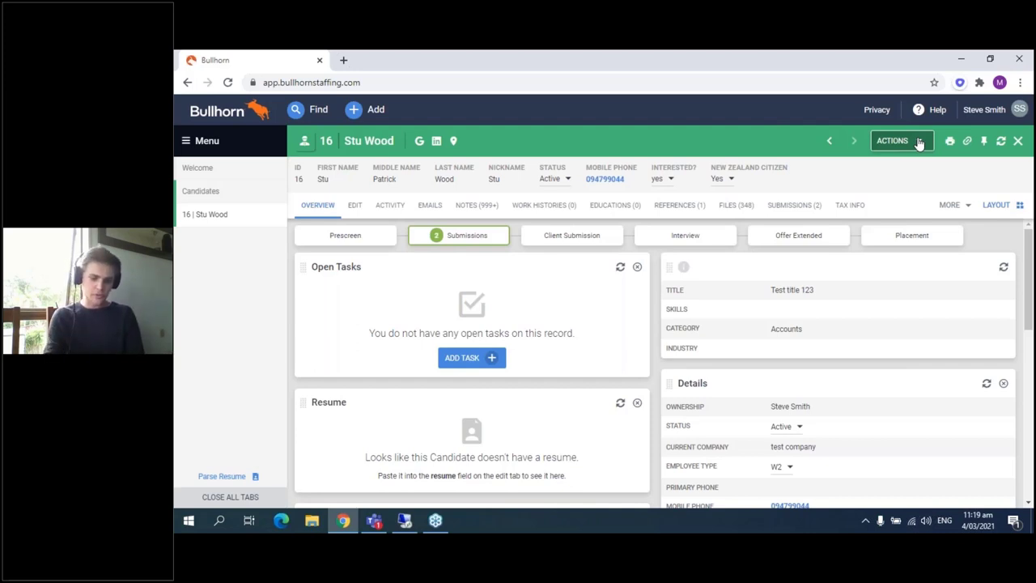
# From the candidate's ACTIONS menu, launch Secured Signing and choose FormFiller.
pyautogui.click(920, 143)
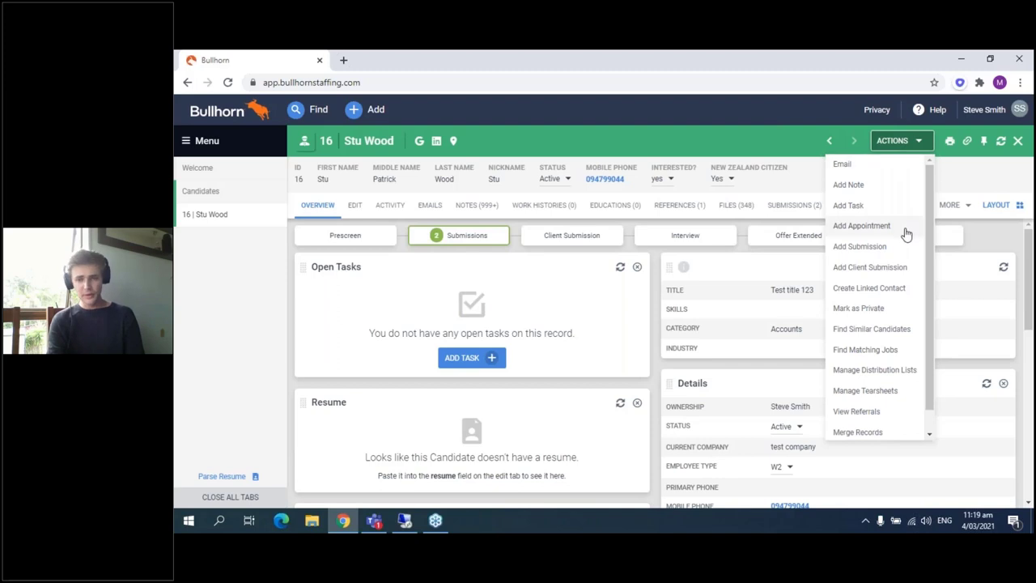
pyautogui.scroll(-1, 904, 233)
pyautogui.click(876, 432)
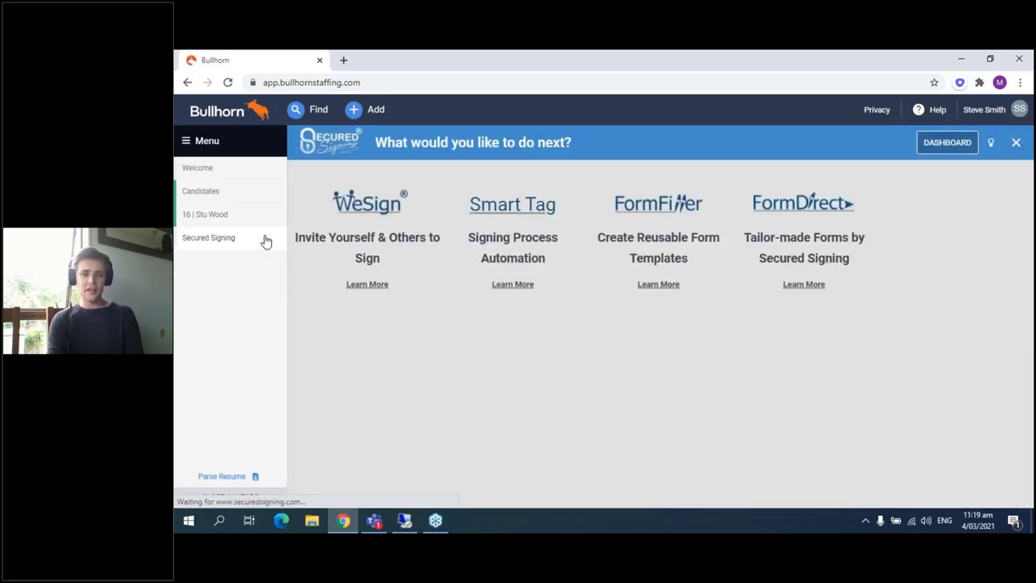
pyautogui.click(663, 209)
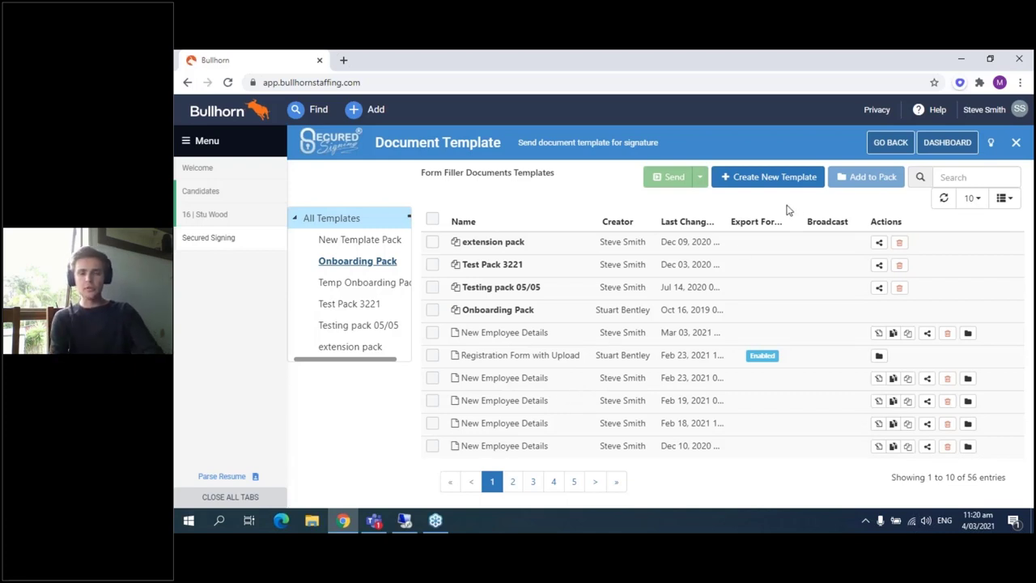
# Start a new FormFiller template from New Employee Details.docx uploaded from the computer.
pyautogui.click(773, 176)
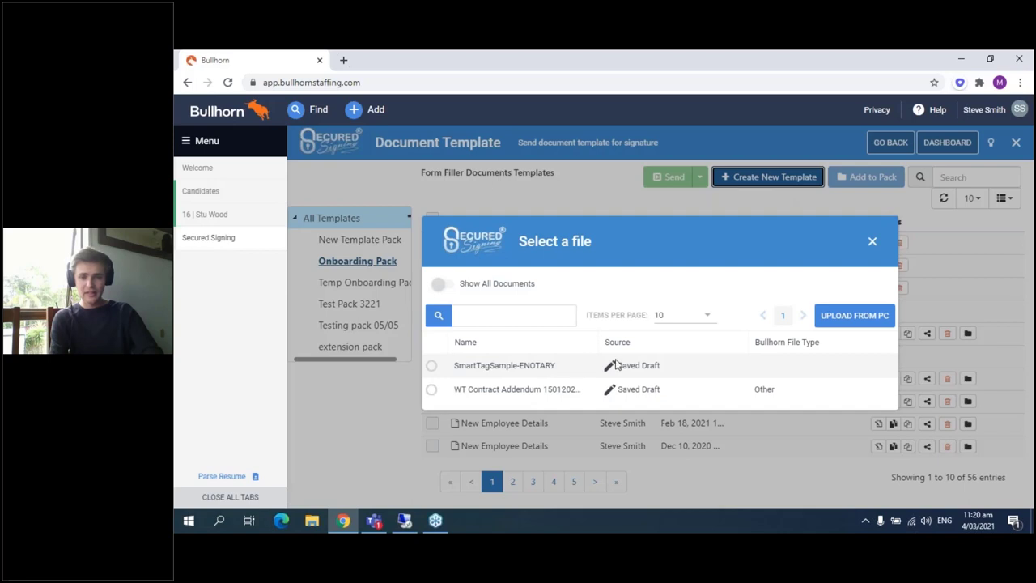
pyautogui.click(844, 318)
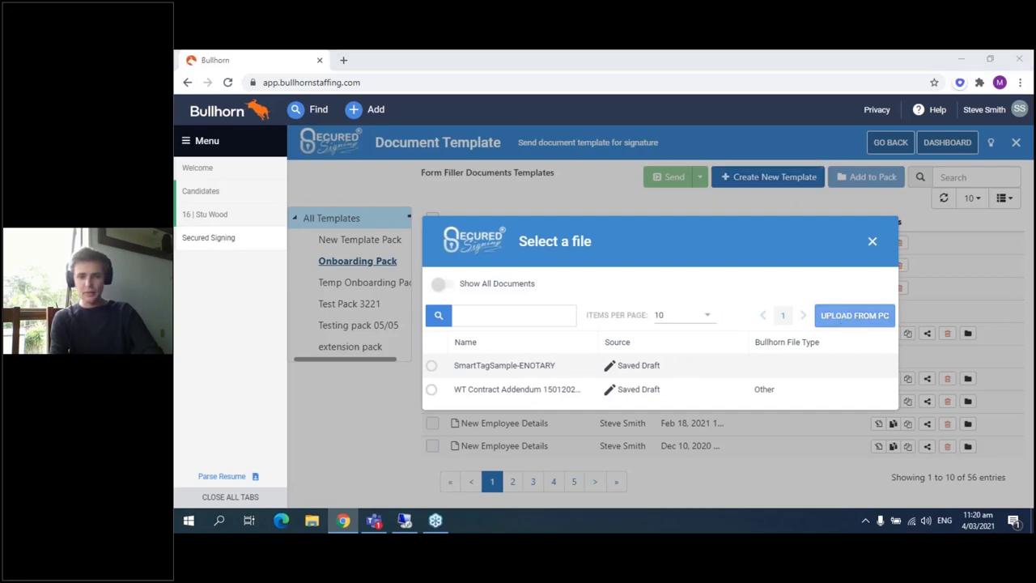
pyautogui.click(325, 157)
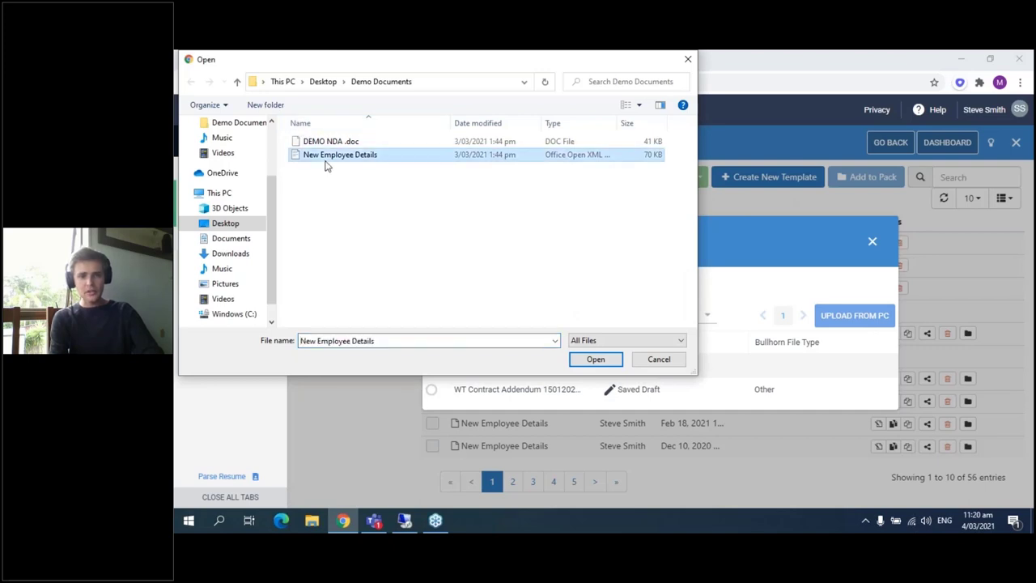
pyautogui.click(599, 361)
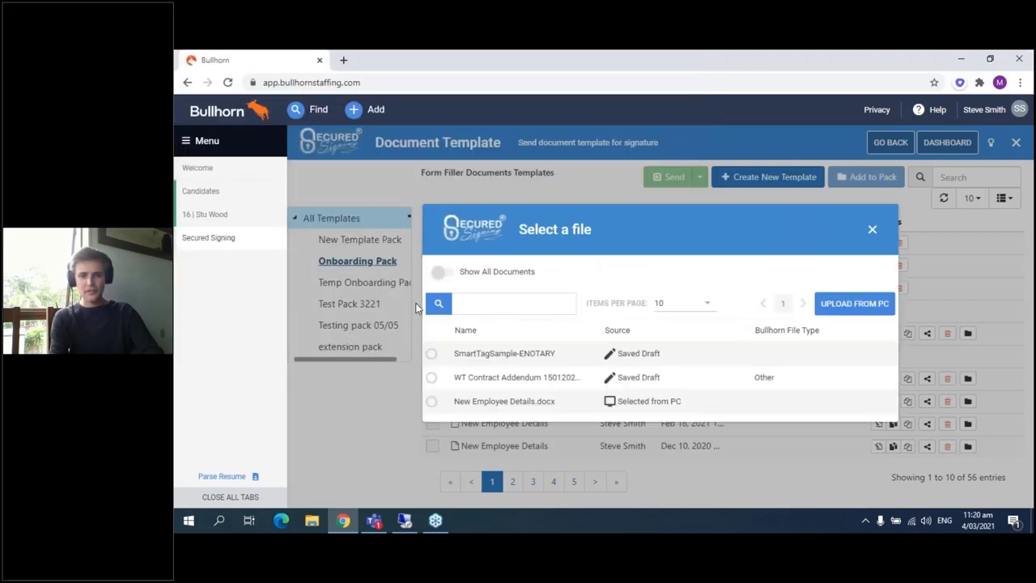
pyautogui.click(432, 402)
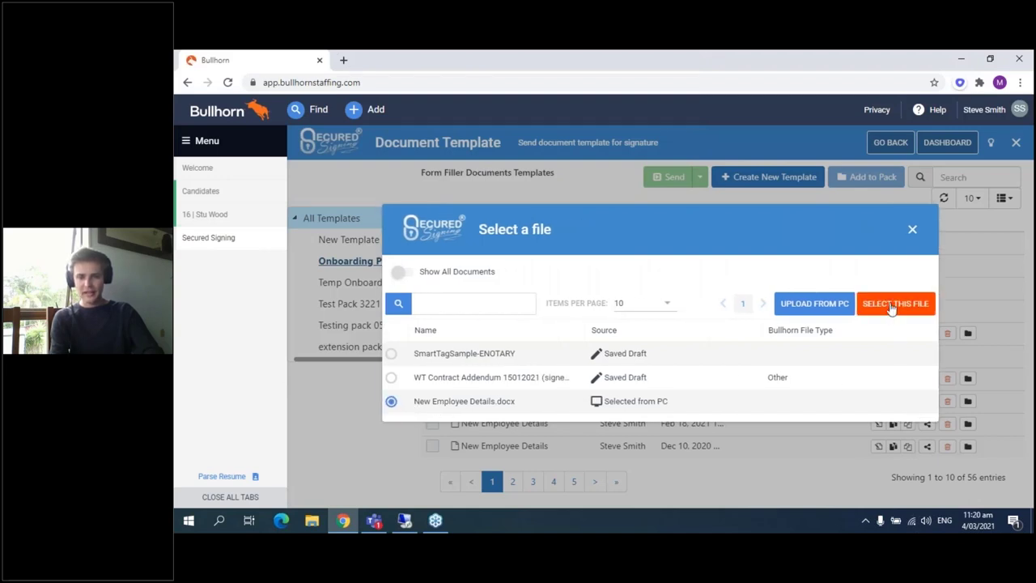
pyautogui.click(891, 305)
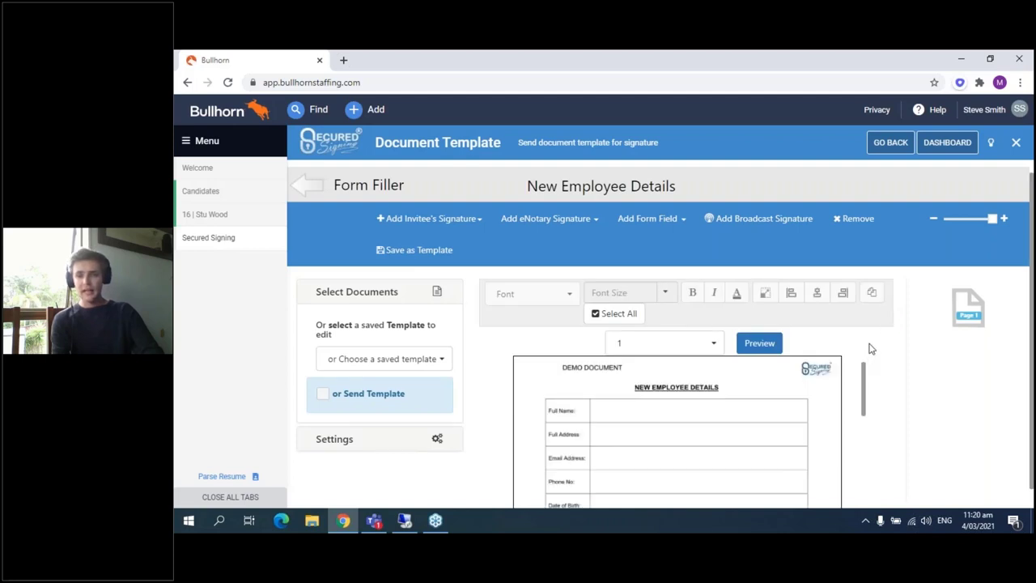
pyautogui.scroll(-1, 929, 347)
pyautogui.scroll(-5, 801, 365)
pyautogui.scroll(5, 801, 366)
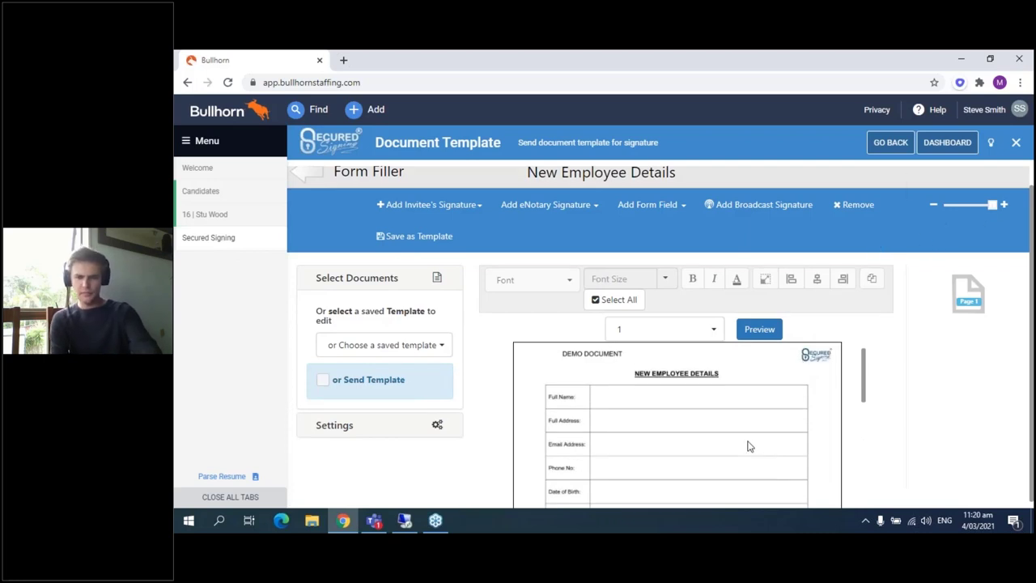
pyautogui.hotkey('ctrl', '+')
pyautogui.hotkey('ctrl', '+')
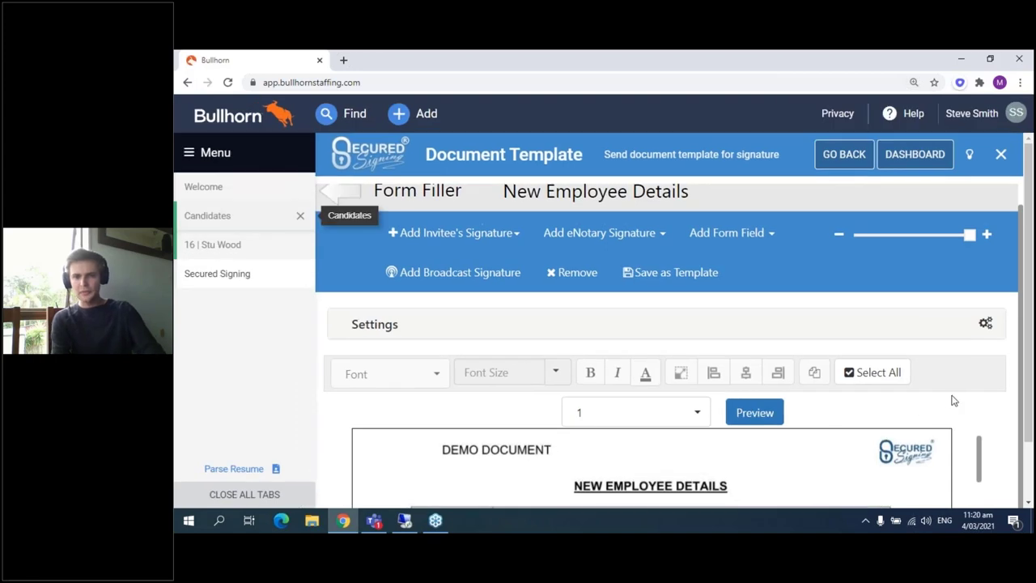
pyautogui.scroll(-1, 947, 400)
pyautogui.scroll(-3, 979, 413)
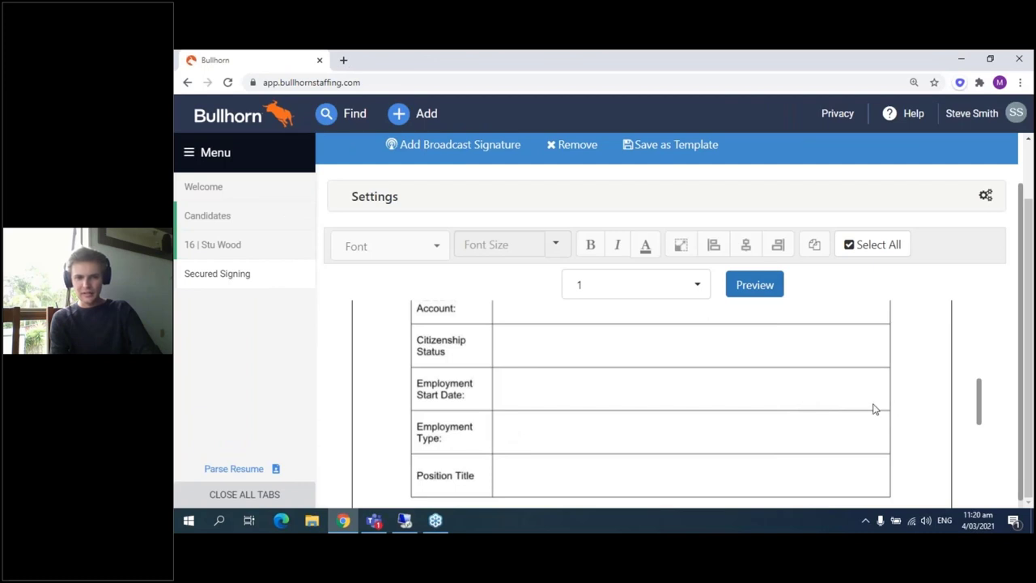
pyautogui.scroll(-4, 834, 412)
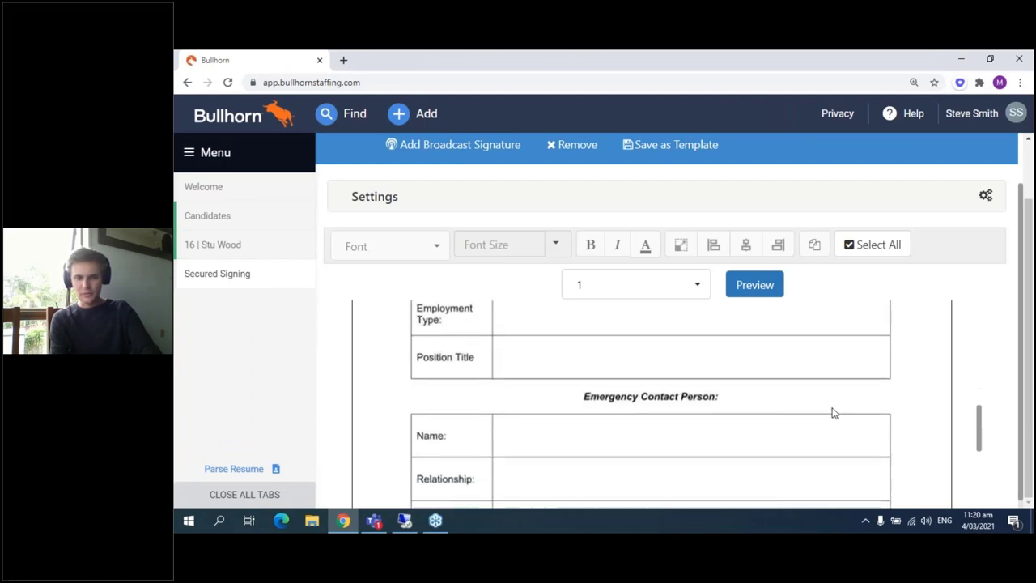
pyautogui.scroll(2, 835, 413)
pyautogui.scroll(5, 835, 413)
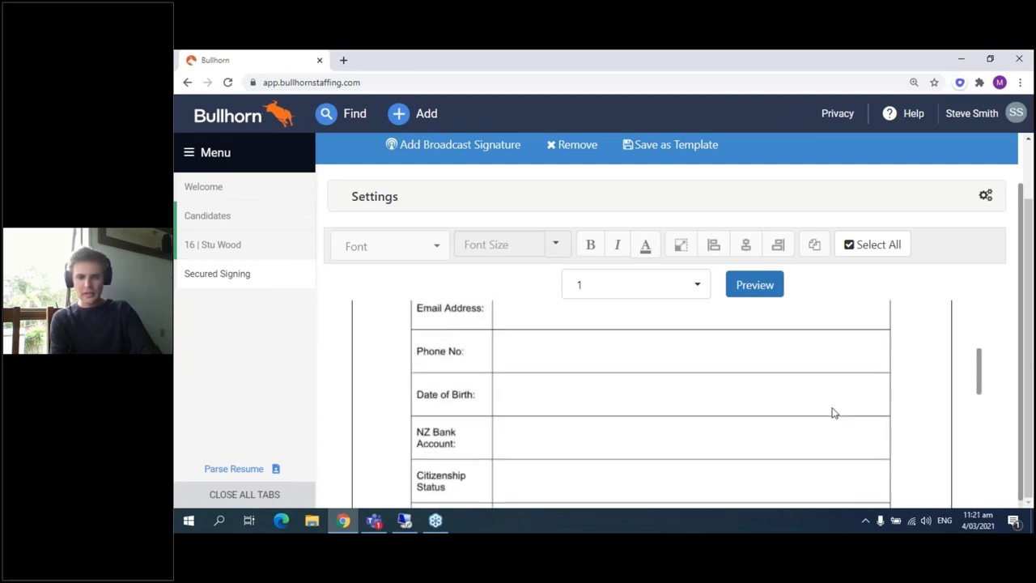
pyautogui.scroll(-1, 524, 163)
pyautogui.scroll(3, 522, 174)
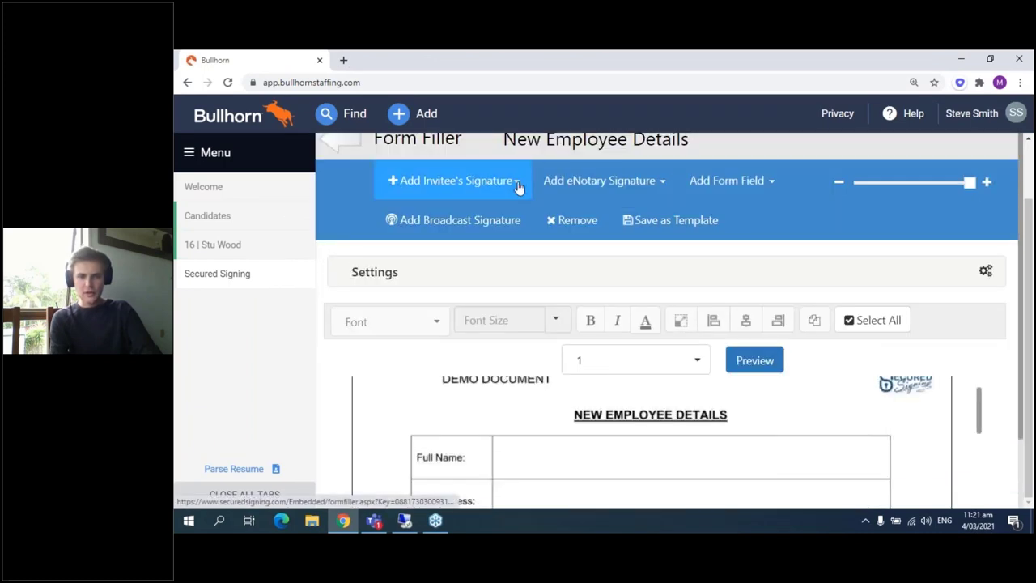
# Add an Invitee 1 (Candidate) signature box at normal zoom and fit it onto the Employee's Signature line.
pyautogui.click(453, 243)
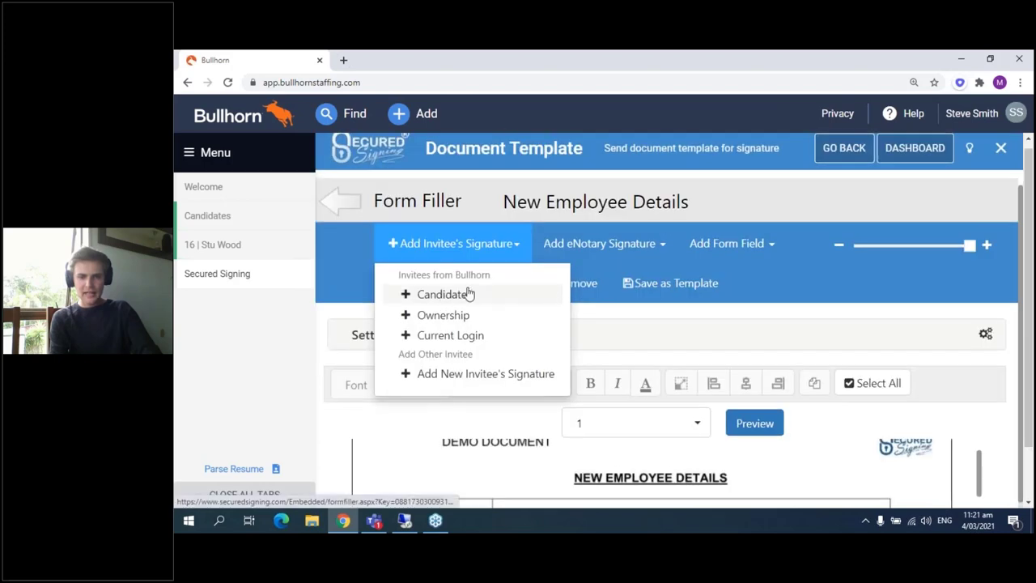
pyautogui.click(442, 295)
pyautogui.scroll(-2, 766, 378)
pyautogui.scroll(-2, 767, 378)
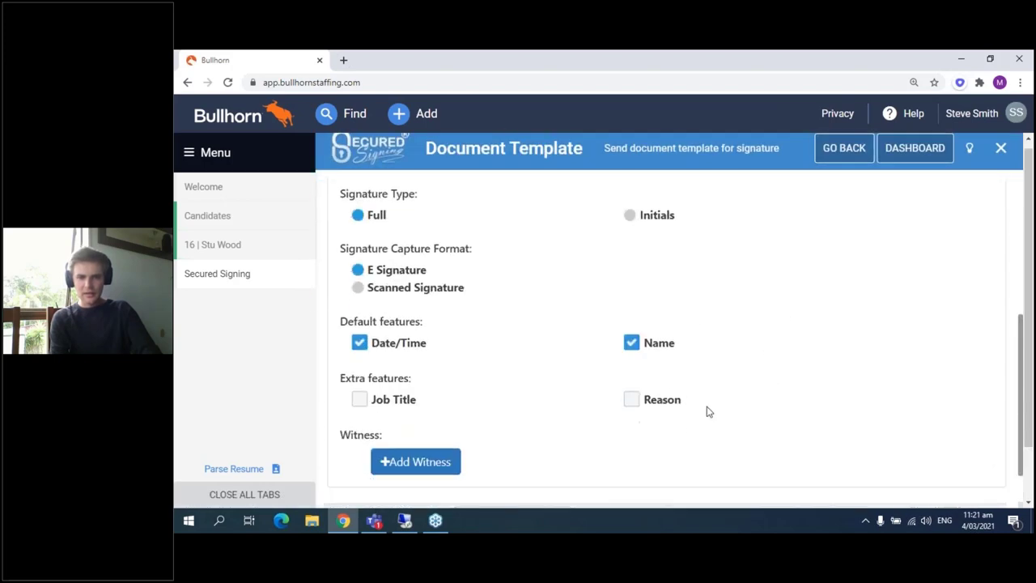
pyautogui.hotkey('ctrl', '0')
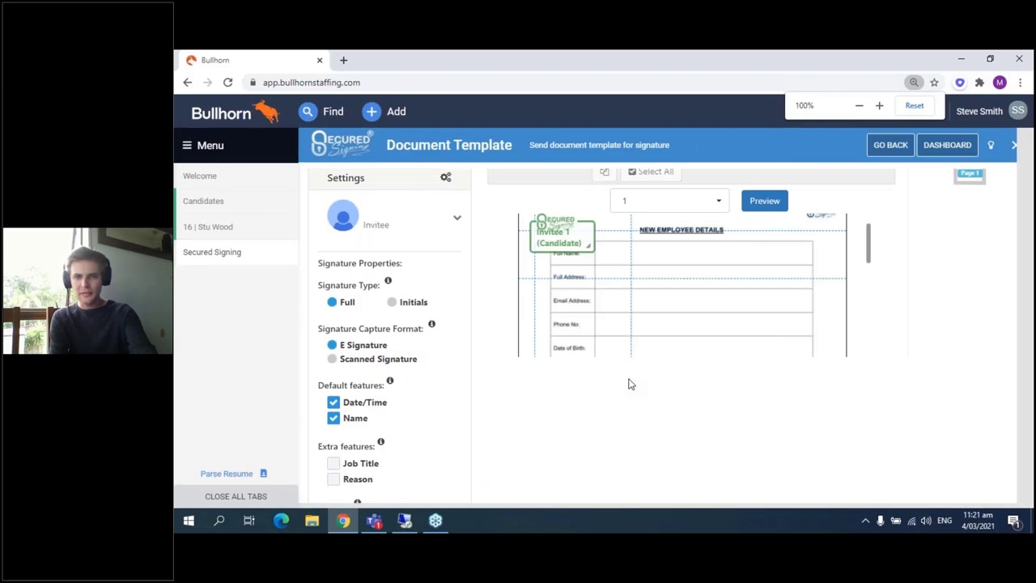
pyautogui.scroll(-5, 640, 308)
pyautogui.scroll(6, 647, 342)
pyautogui.moveTo(544, 242)
pyautogui.mouseDown()
pyautogui.moveTo(735, 309)
pyautogui.moveTo(712, 294)
pyautogui.moveTo(664, 321)
pyautogui.moveTo(647, 300)
pyautogui.moveTo(617, 289)
pyautogui.moveTo(733, 298)
pyautogui.mouseUp()
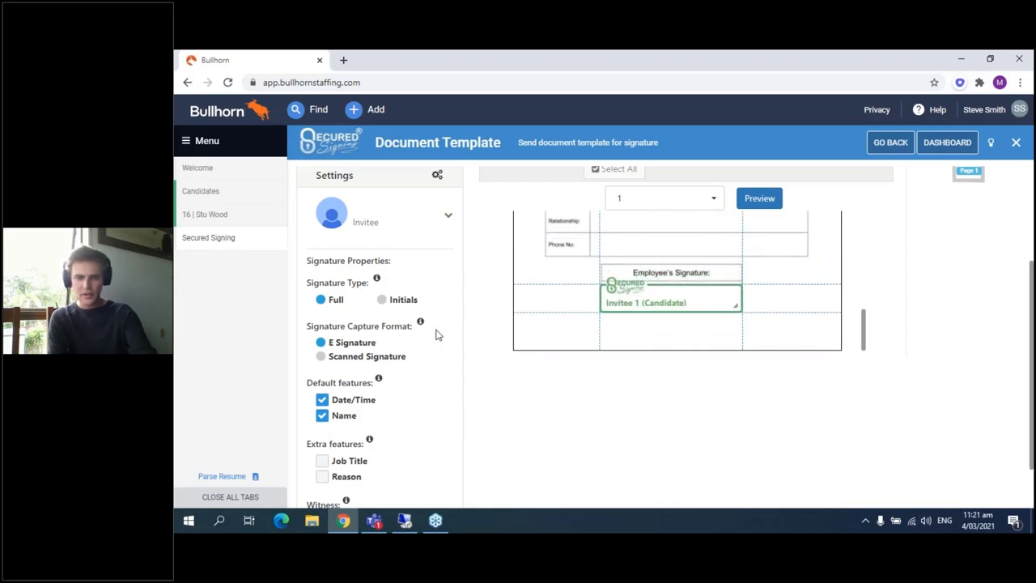
pyautogui.scroll(10, 539, 332)
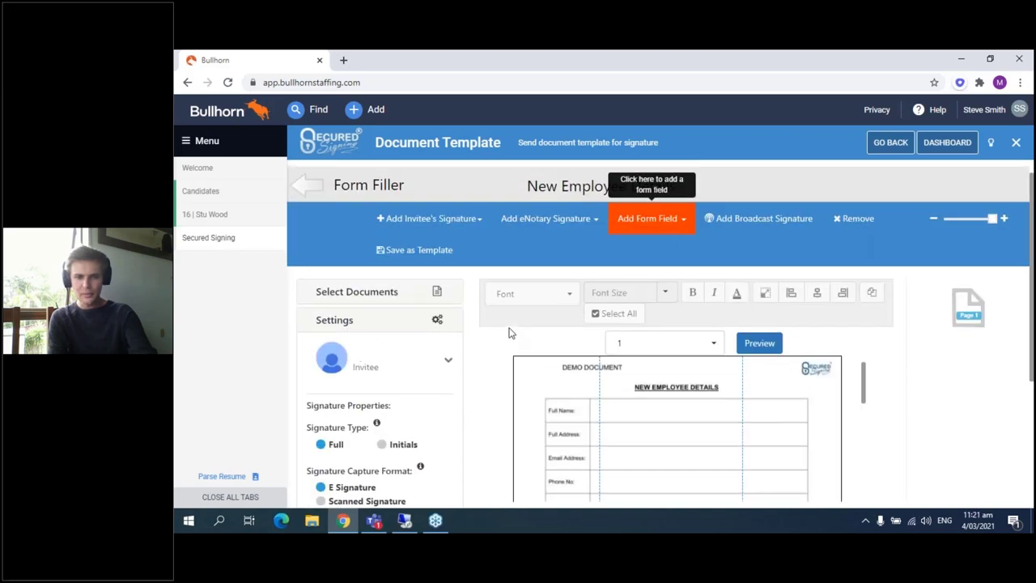
pyautogui.scroll(-3, 508, 345)
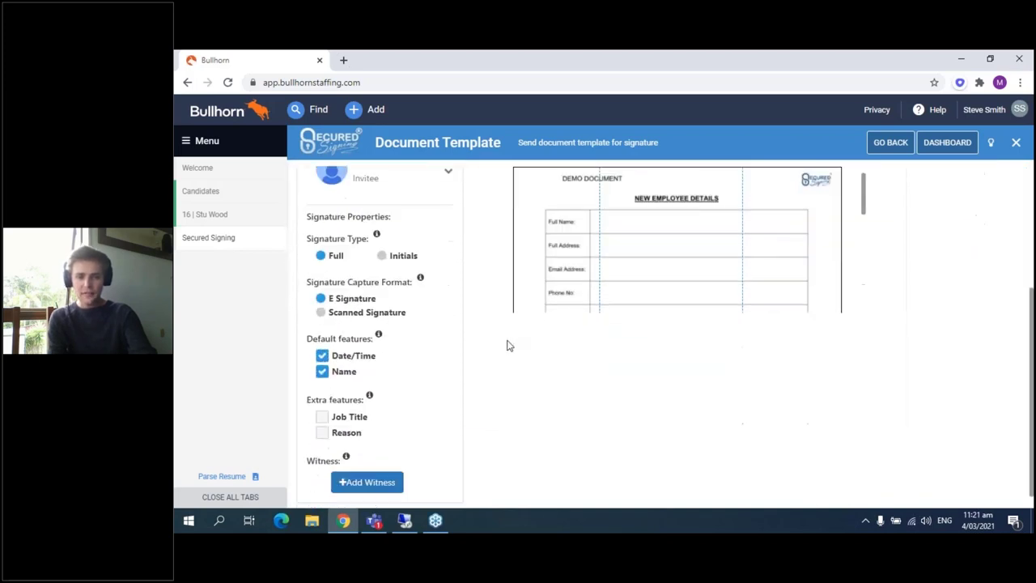
pyautogui.scroll(2, 518, 343)
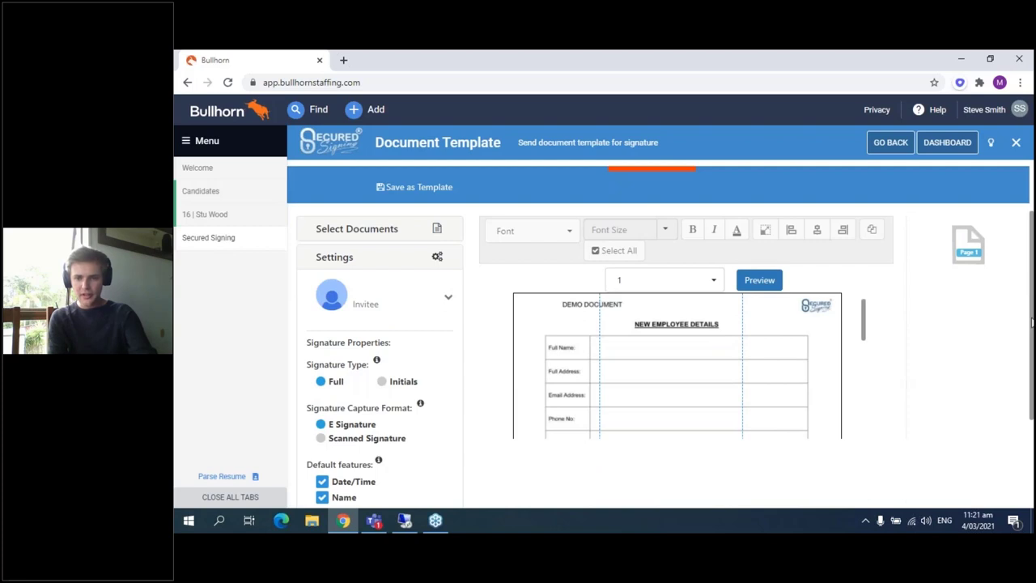
pyautogui.scroll(1, 704, 208)
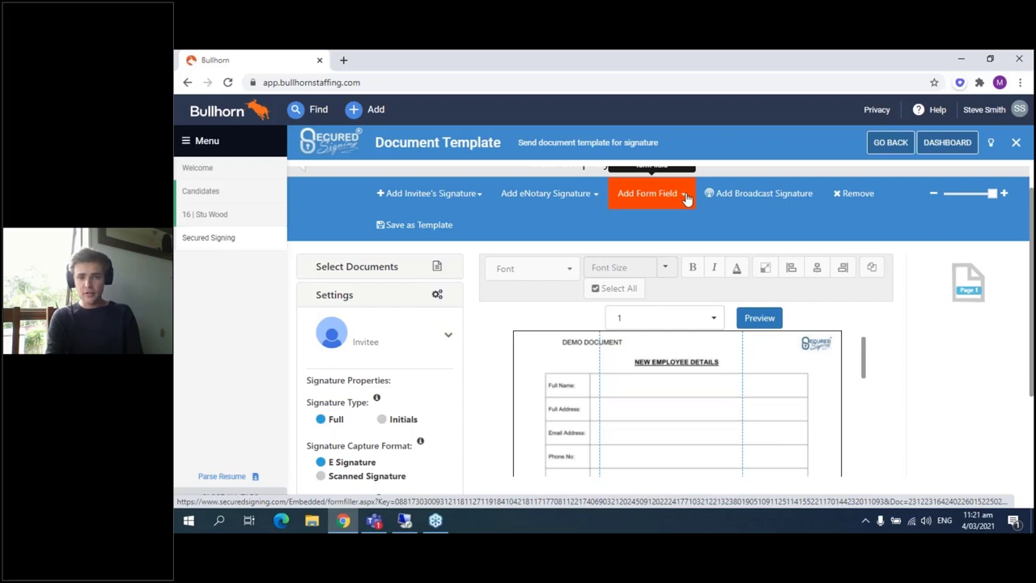
# Add the candidate's Name field and place it in the Full Name row.
pyautogui.click(684, 196)
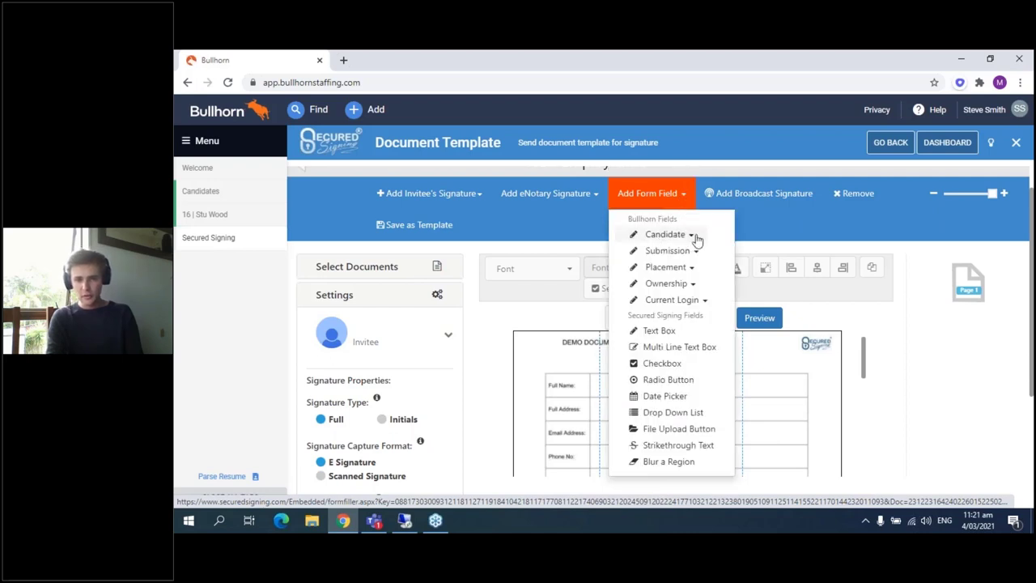
pyautogui.click(691, 241)
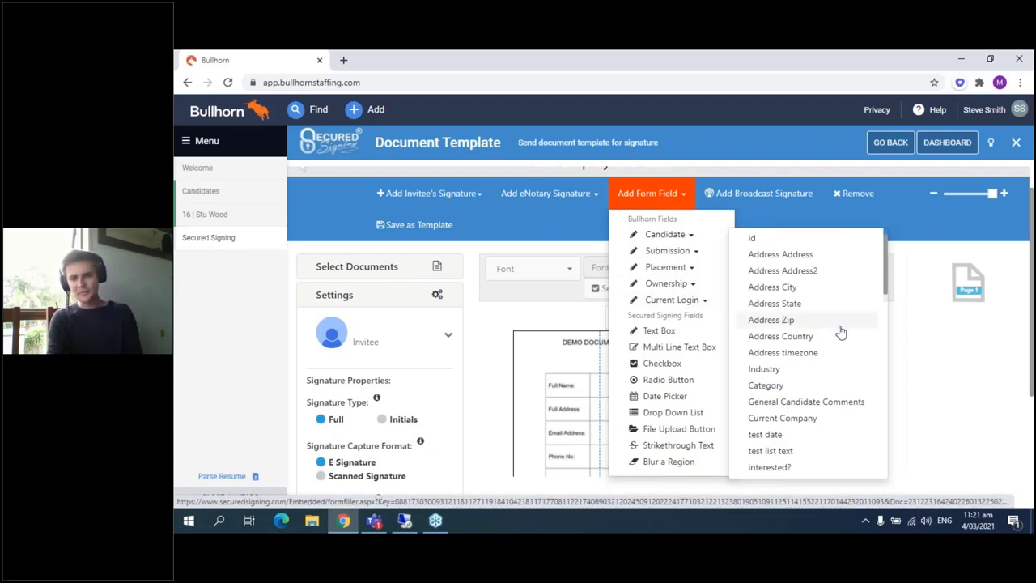
pyautogui.scroll(-3, 838, 332)
pyautogui.scroll(-3, 841, 333)
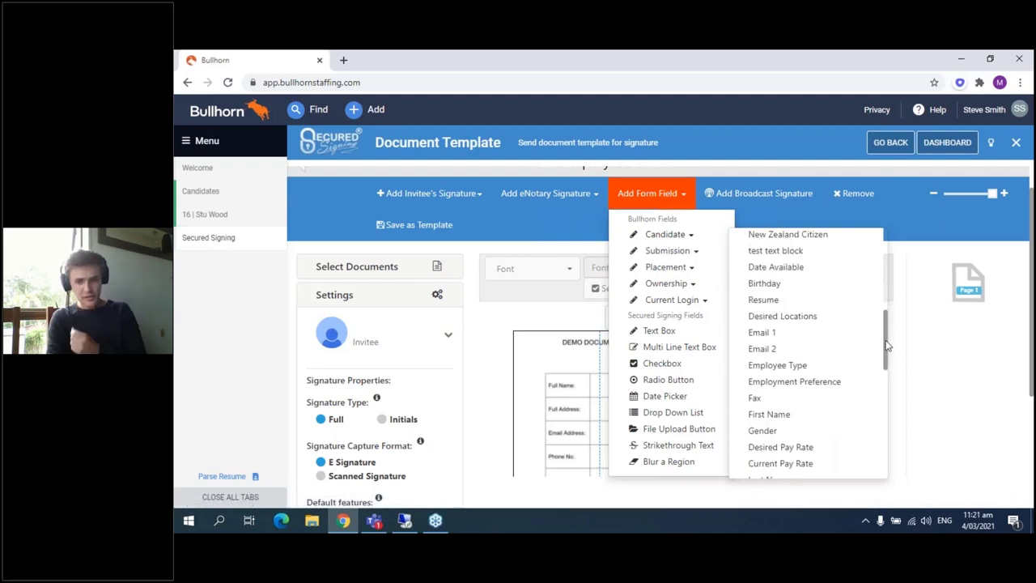
pyautogui.scroll(-5, 788, 370)
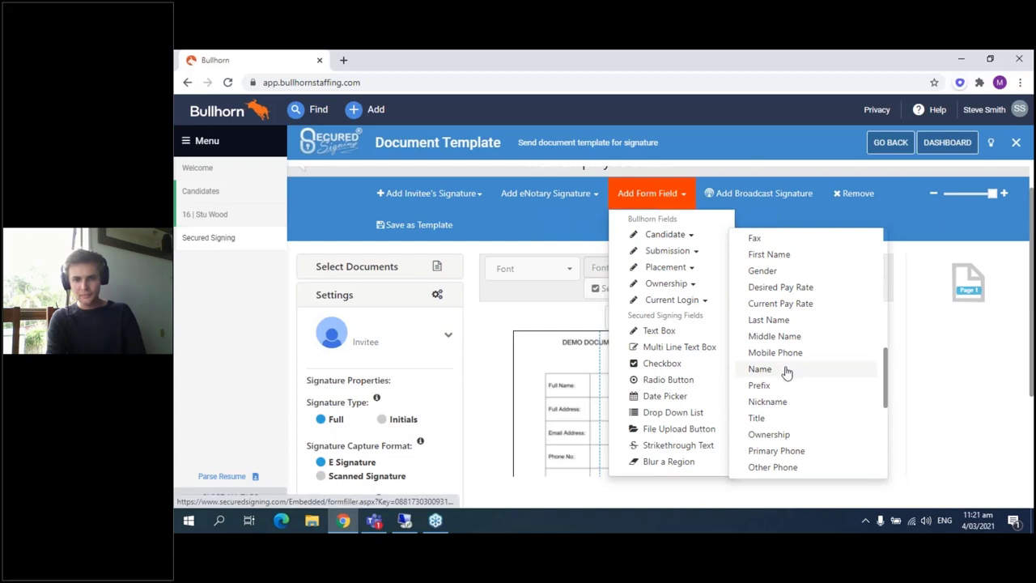
pyautogui.click(785, 370)
pyautogui.moveTo(558, 374); pyautogui.dragTo(792, 417)
pyautogui.scroll(-2, 833, 416)
pyautogui.scroll(2, 833, 416)
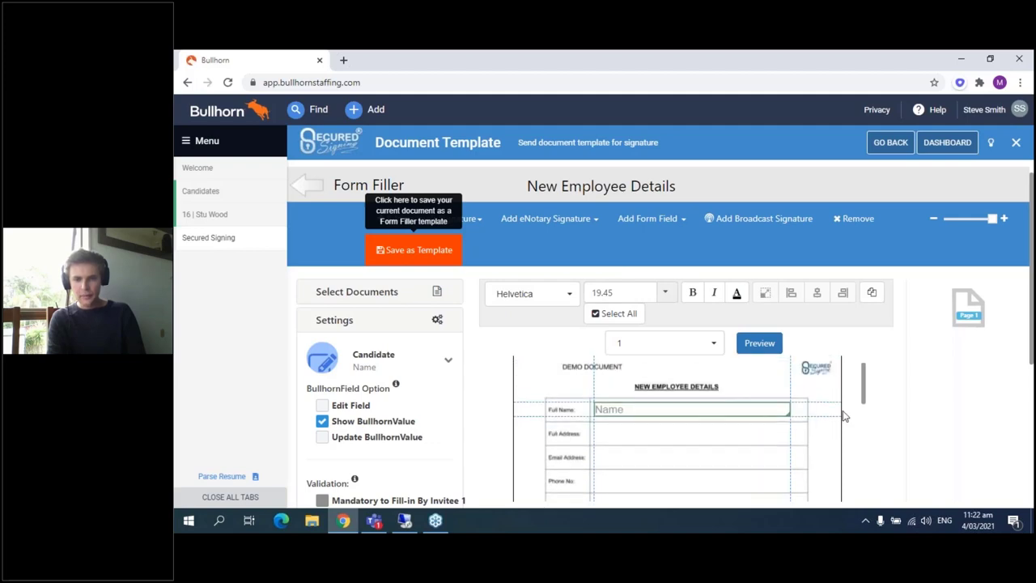
pyautogui.scroll(-2, 839, 303)
pyautogui.scroll(-1, 779, 306)
pyautogui.scroll(1, 780, 306)
pyautogui.scroll(1, 952, 256)
pyautogui.scroll(2, 952, 256)
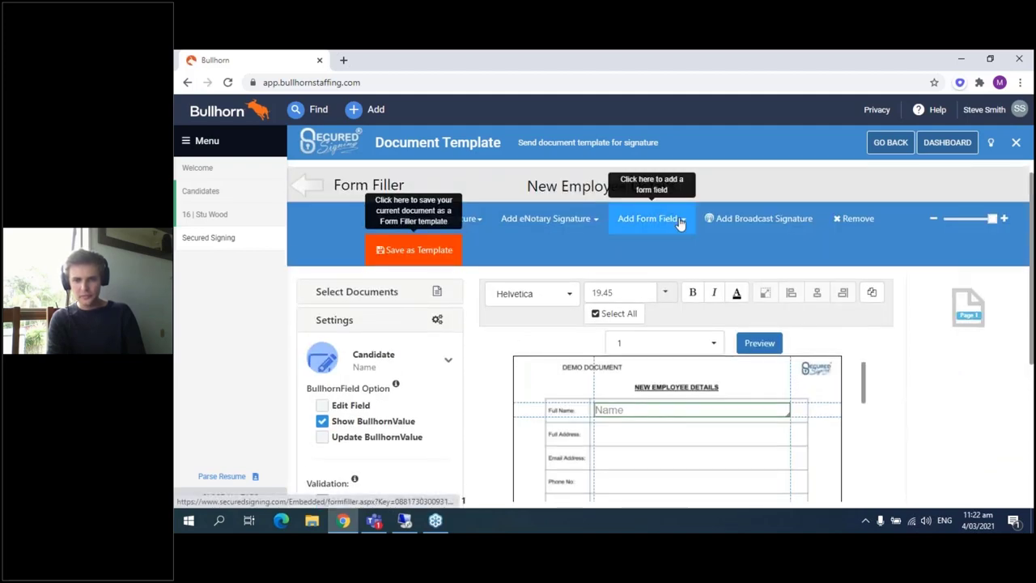
# Add the candidate's Email 1 field and place it in the Email Address row.
pyautogui.click(652, 218)
pyautogui.moveTo(690, 263)
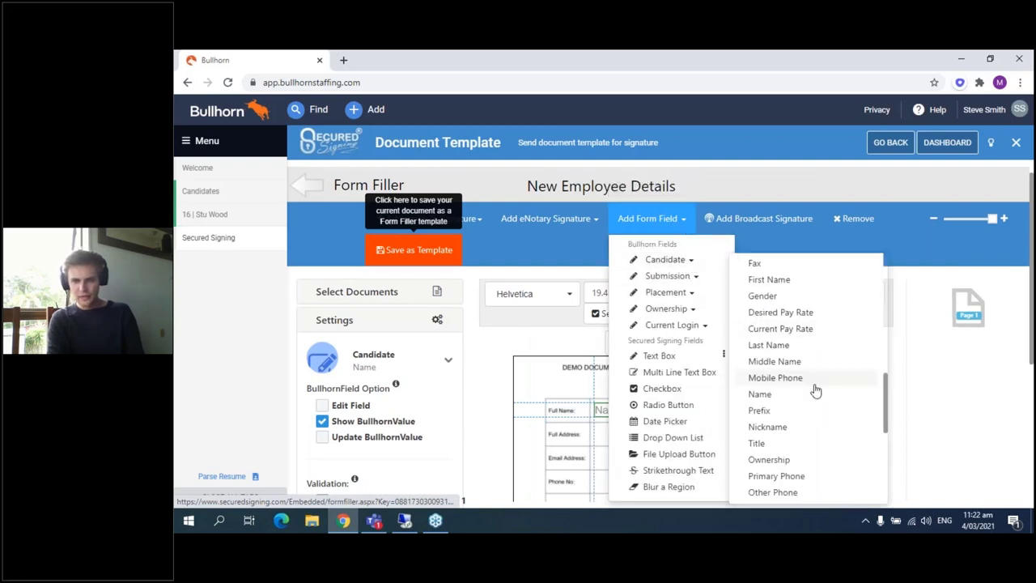
pyautogui.scroll(-1, 821, 382)
pyautogui.scroll(-4, 816, 391)
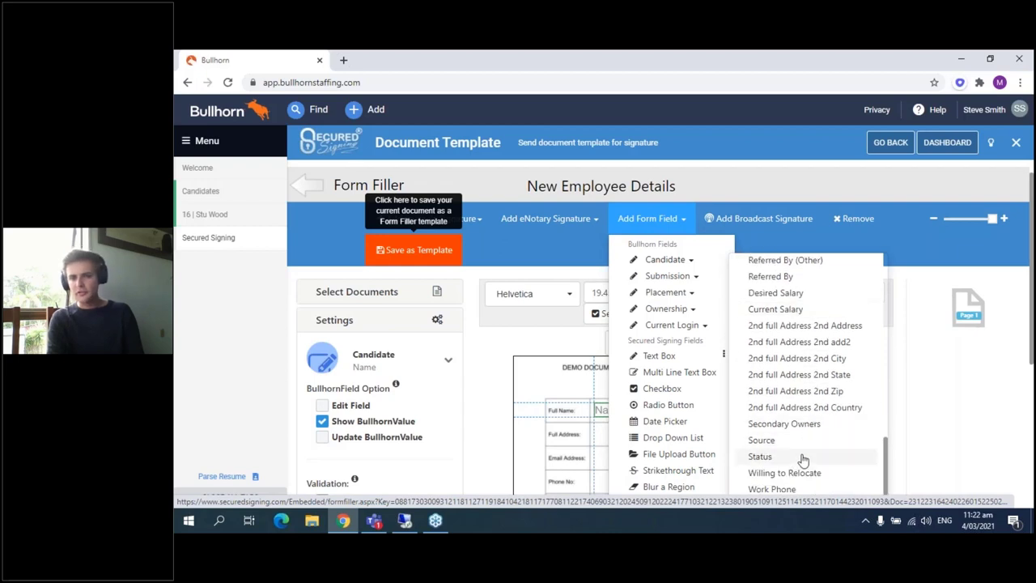
pyautogui.scroll(3, 802, 453)
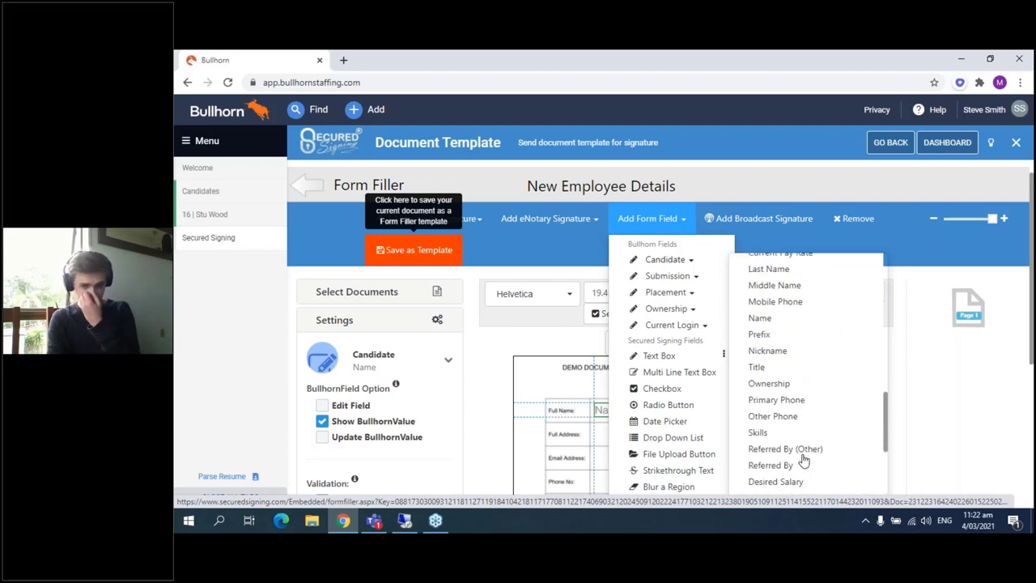
pyautogui.scroll(3, 803, 459)
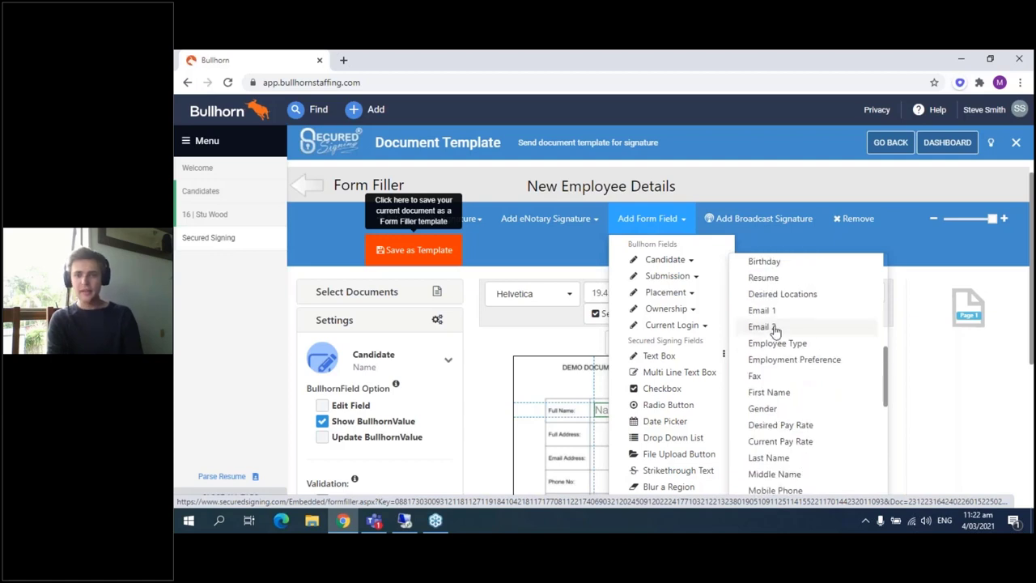
pyautogui.scroll(1, 775, 331)
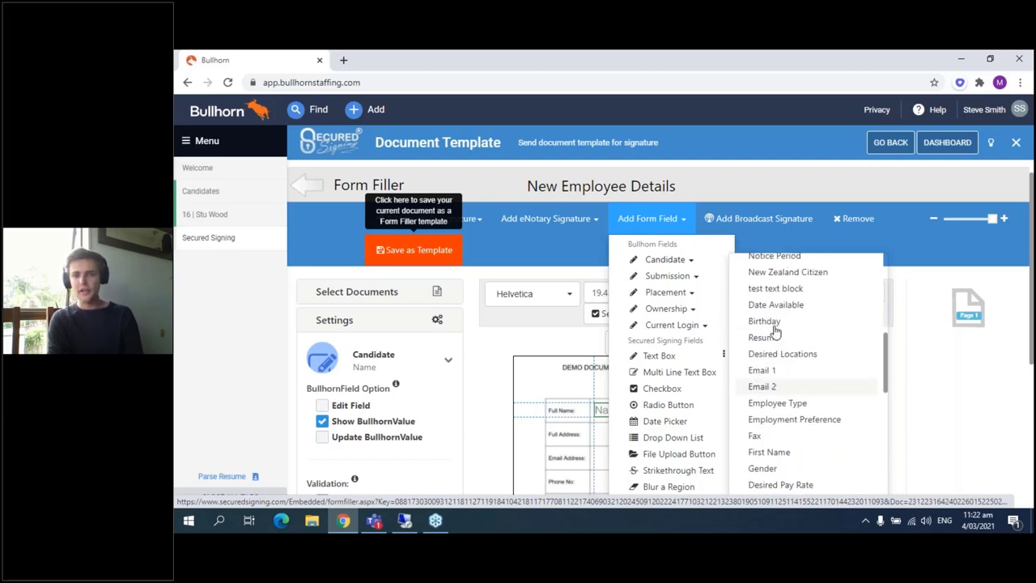
pyautogui.click(766, 375)
pyautogui.moveTo(567, 374); pyautogui.dragTo(629, 458)
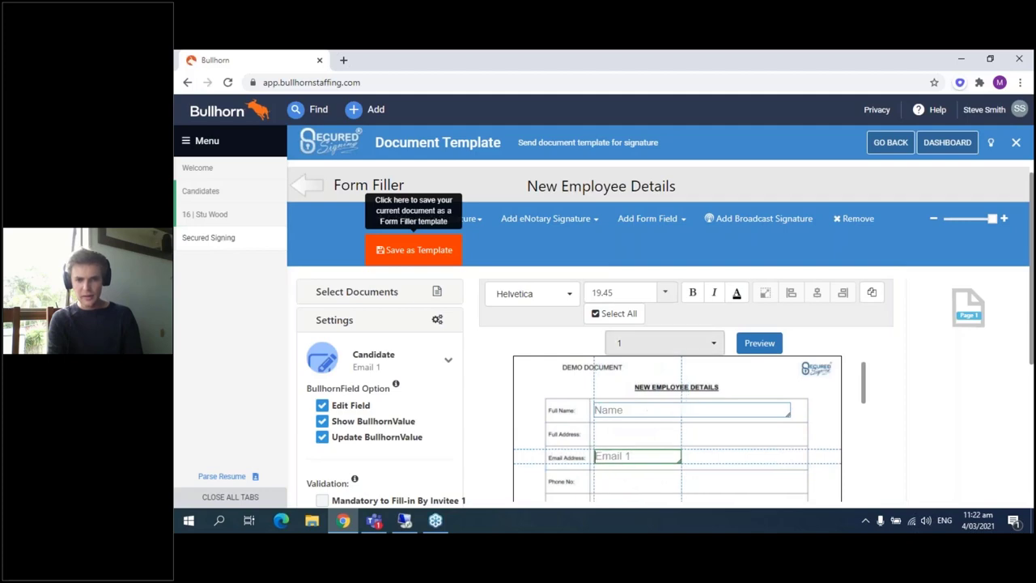
# Add the candidate's Date Available field to the Date of Birth row and widen it.
pyautogui.click(686, 220)
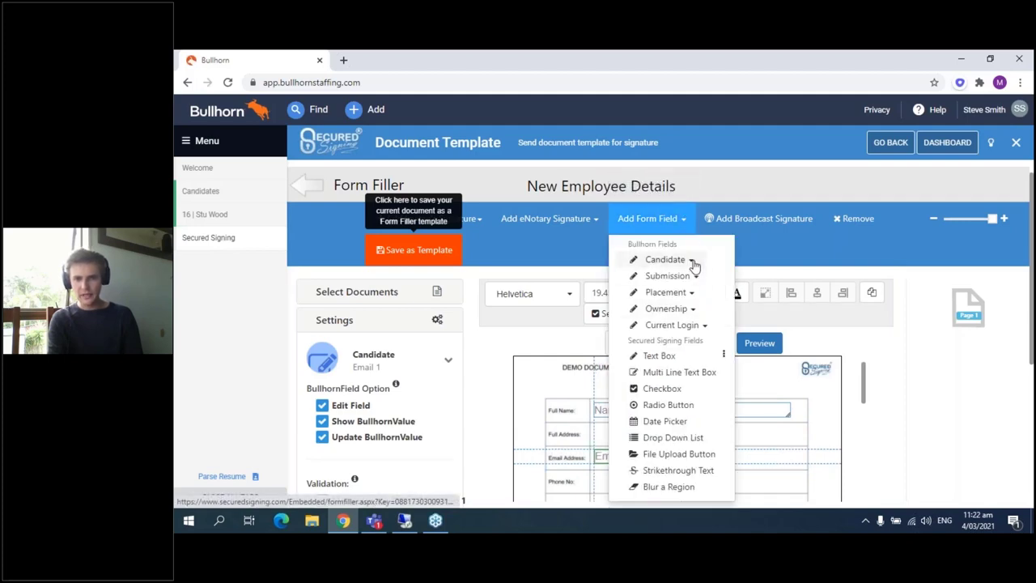
pyautogui.scroll(1, 839, 337)
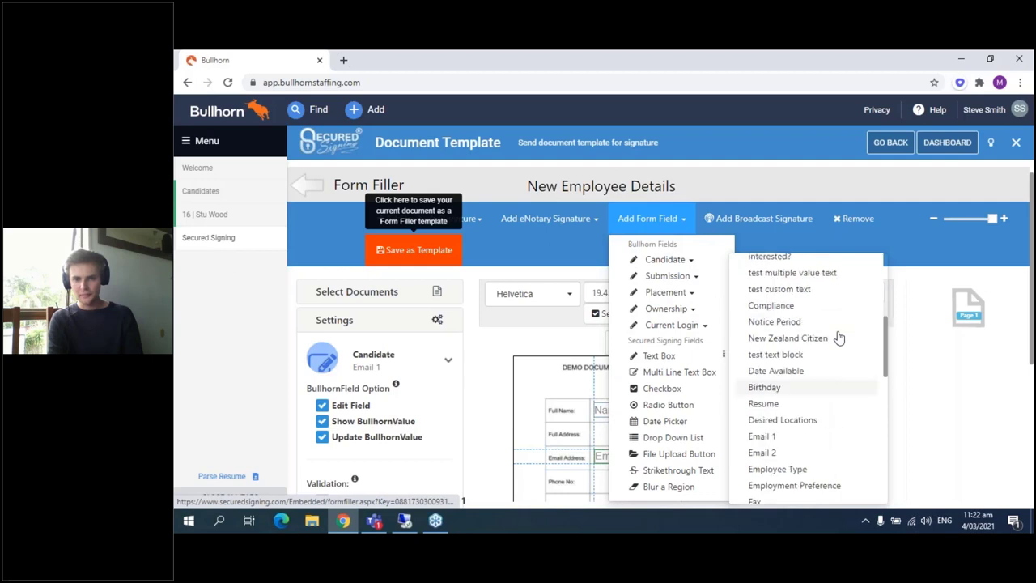
pyautogui.click(775, 371)
pyautogui.moveTo(566, 370); pyautogui.dragTo(759, 445)
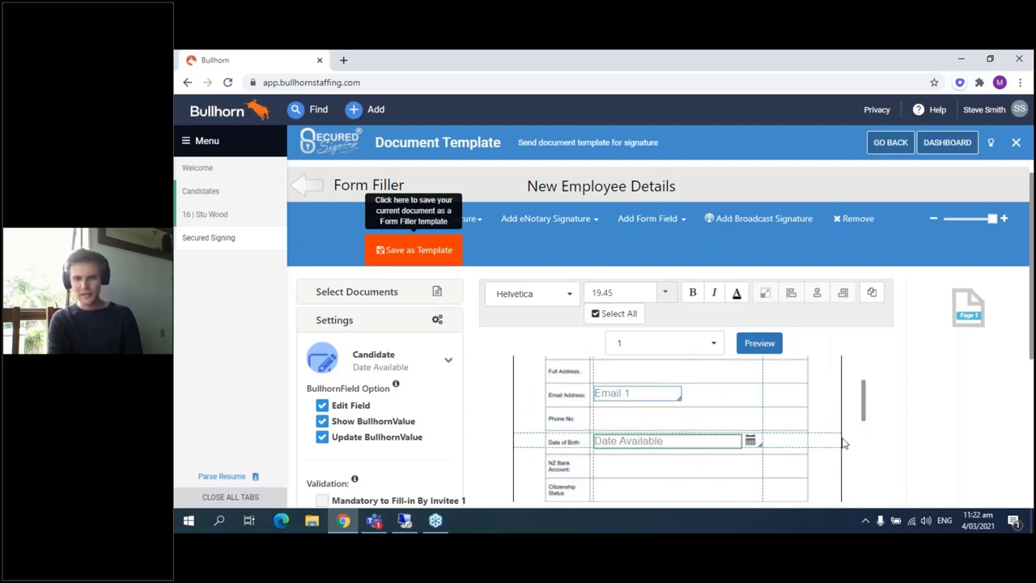
pyautogui.scroll(2, 906, 437)
pyautogui.scroll(-2, 792, 421)
pyautogui.scroll(2, 788, 411)
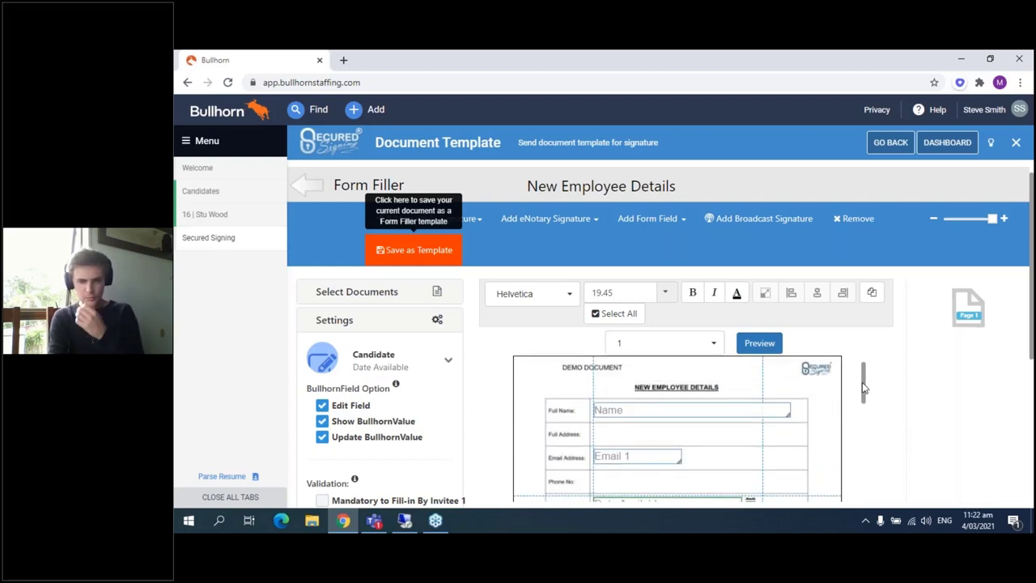
pyautogui.moveTo(864, 389); pyautogui.dragTo(865, 399)
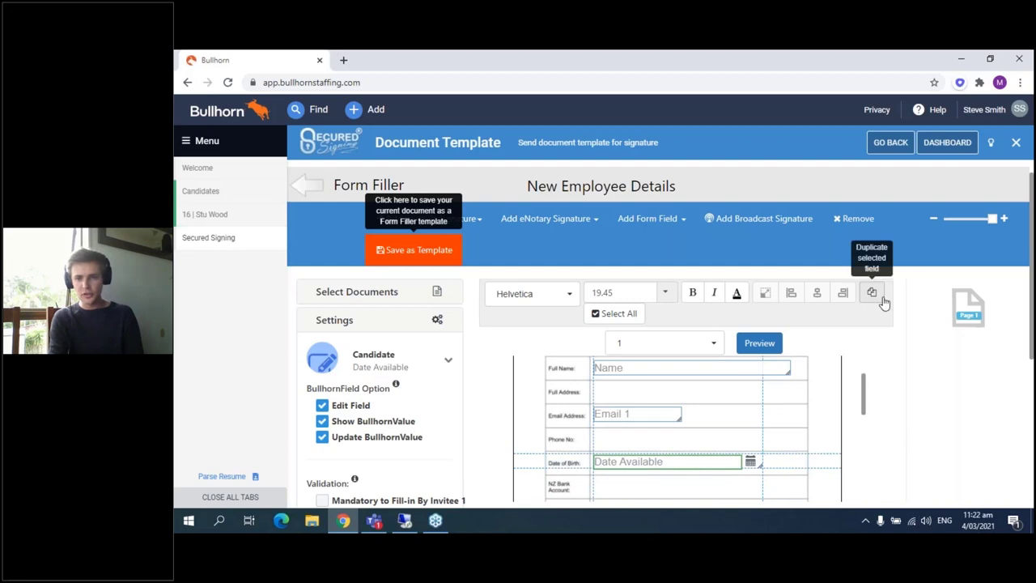
# Format all form fields in Segoe UI at font size 12, then deselect them.
pyautogui.click(618, 315)
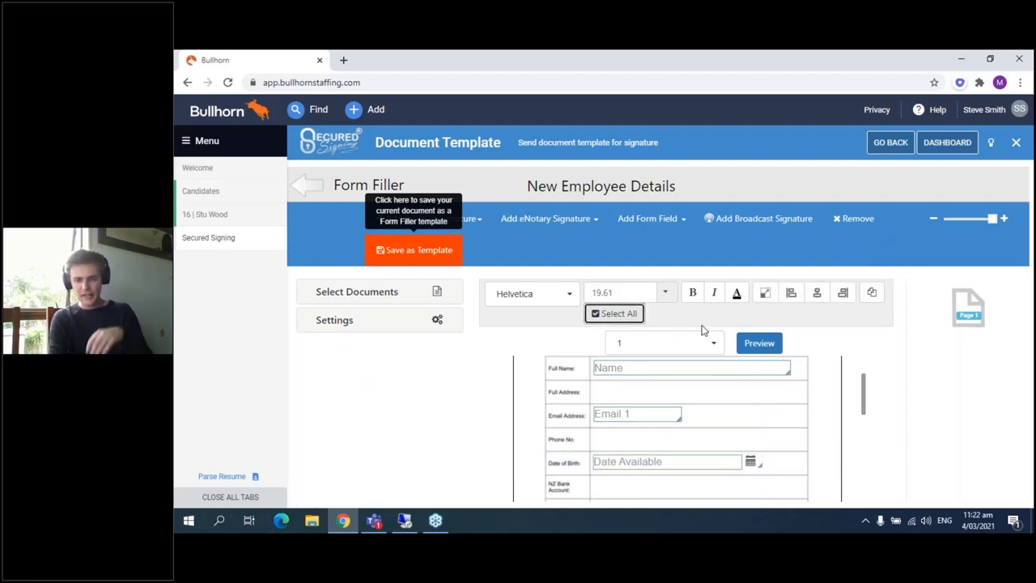
pyautogui.click(570, 294)
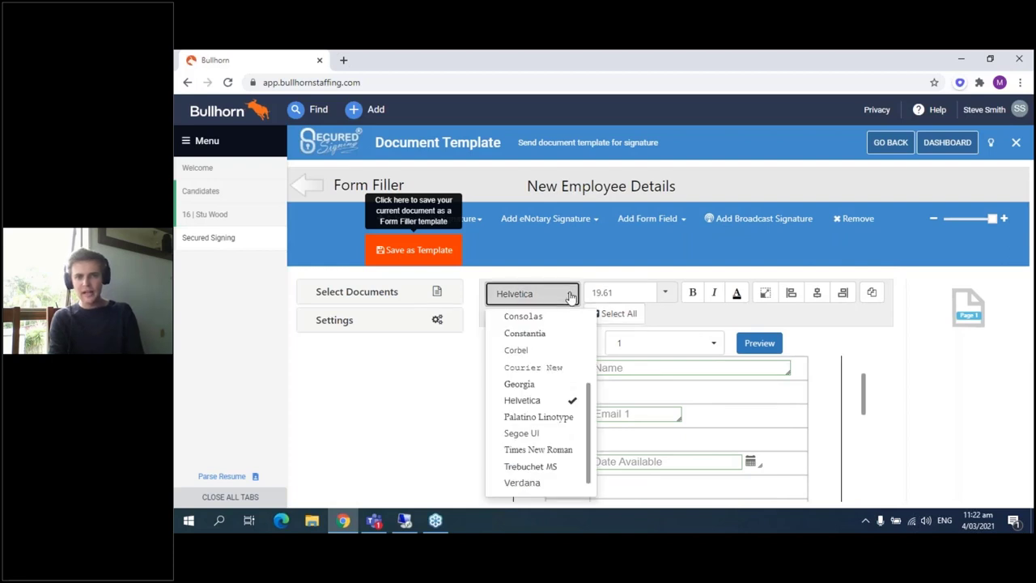
pyautogui.click(527, 433)
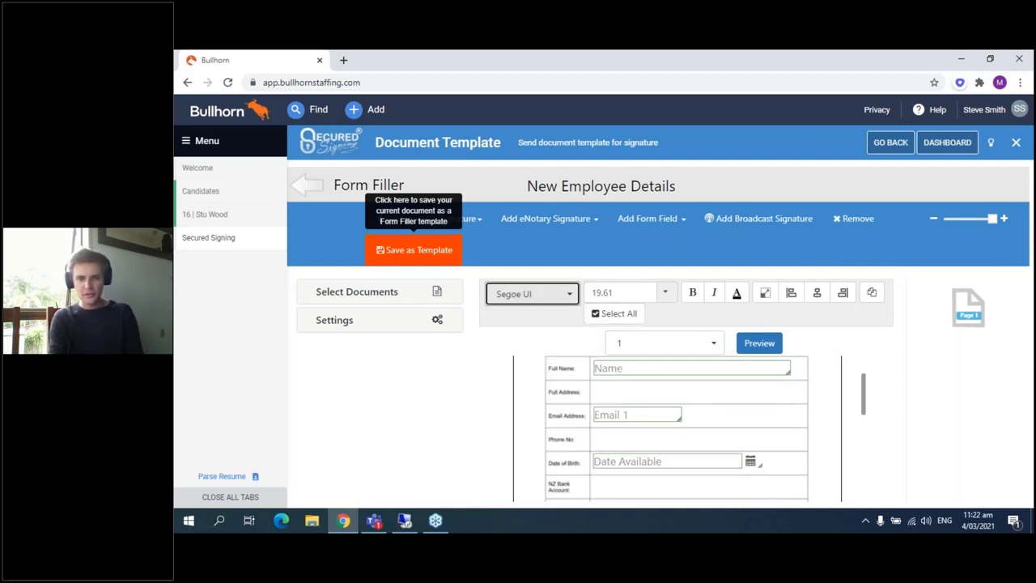
pyautogui.click(666, 293)
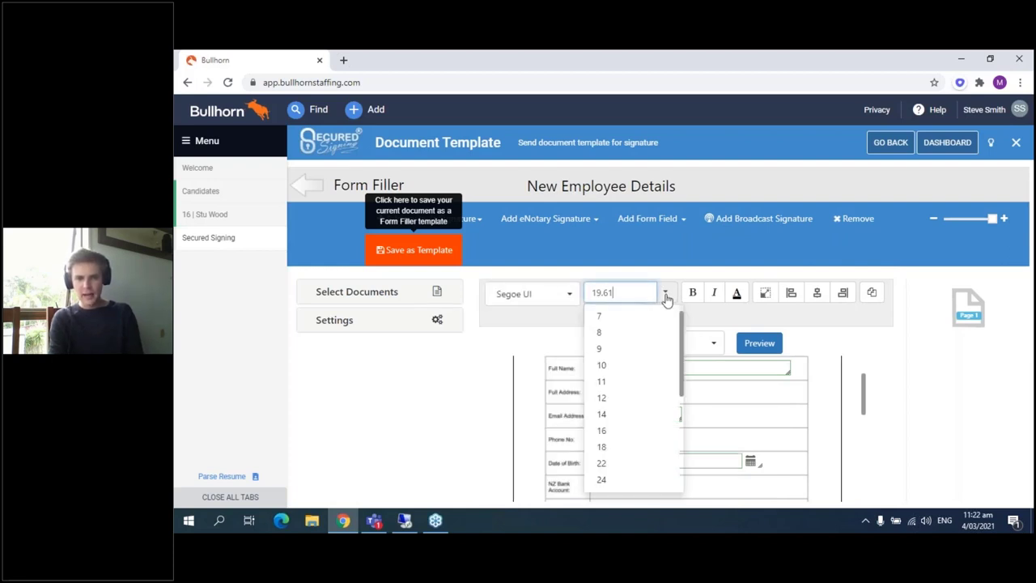
pyautogui.click(621, 398)
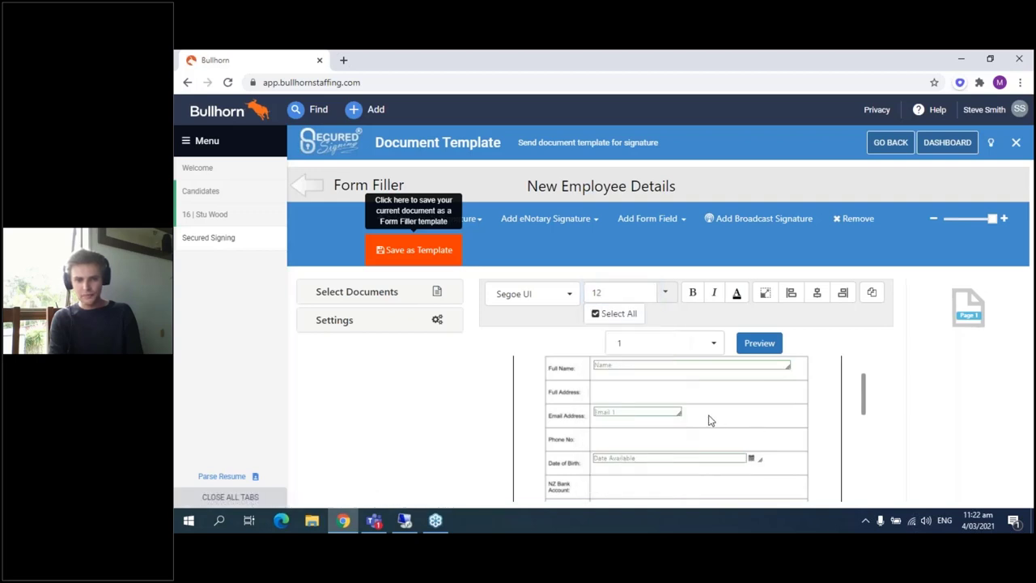
pyautogui.click(790, 421)
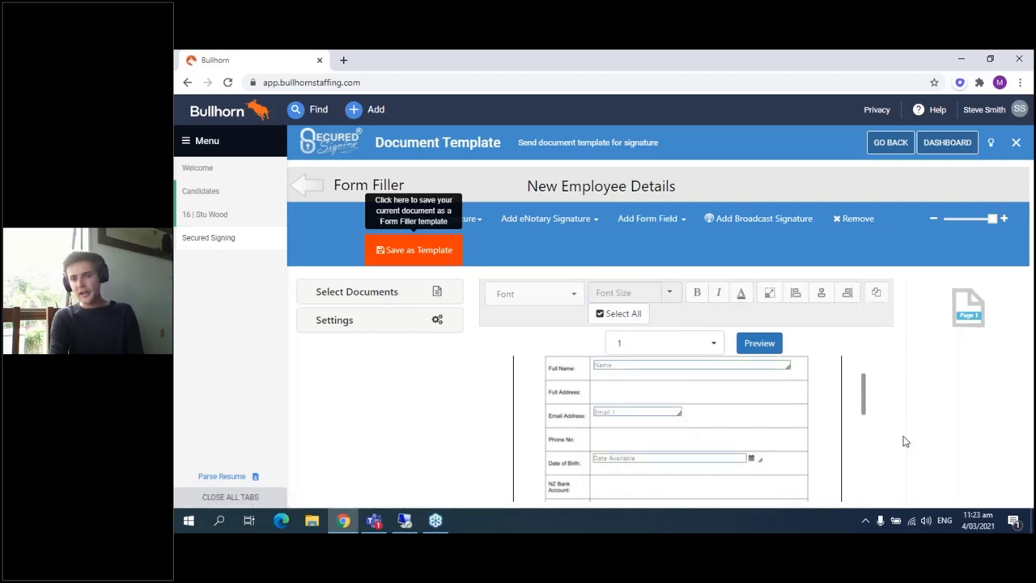
# Select the candidate Name field to review its settings.
pyautogui.scroll(2, 807, 433)
pyautogui.scroll(-2, 804, 430)
pyautogui.scroll(2, 805, 430)
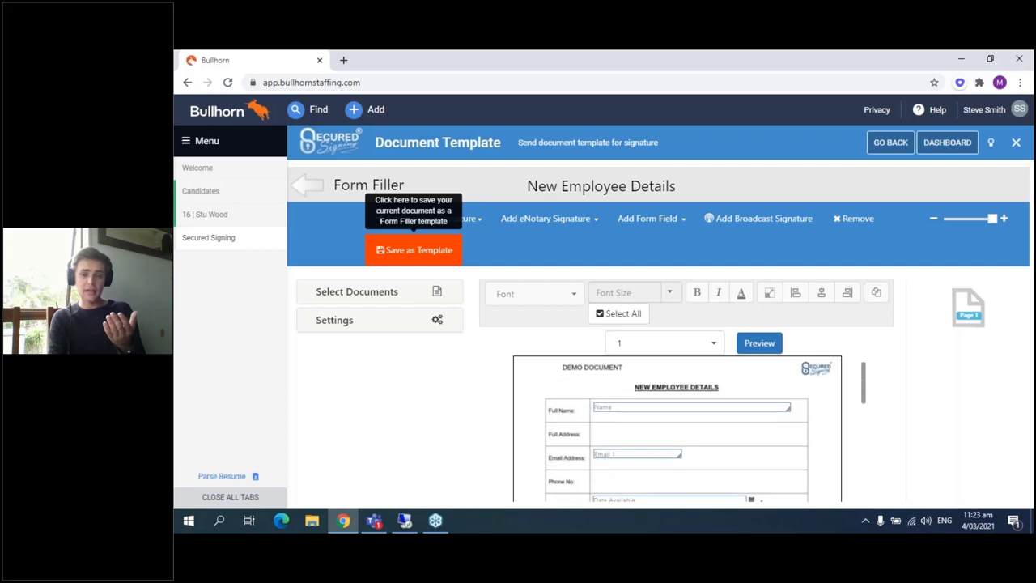
pyautogui.scroll(-1, 866, 400)
pyautogui.scroll(1, 867, 400)
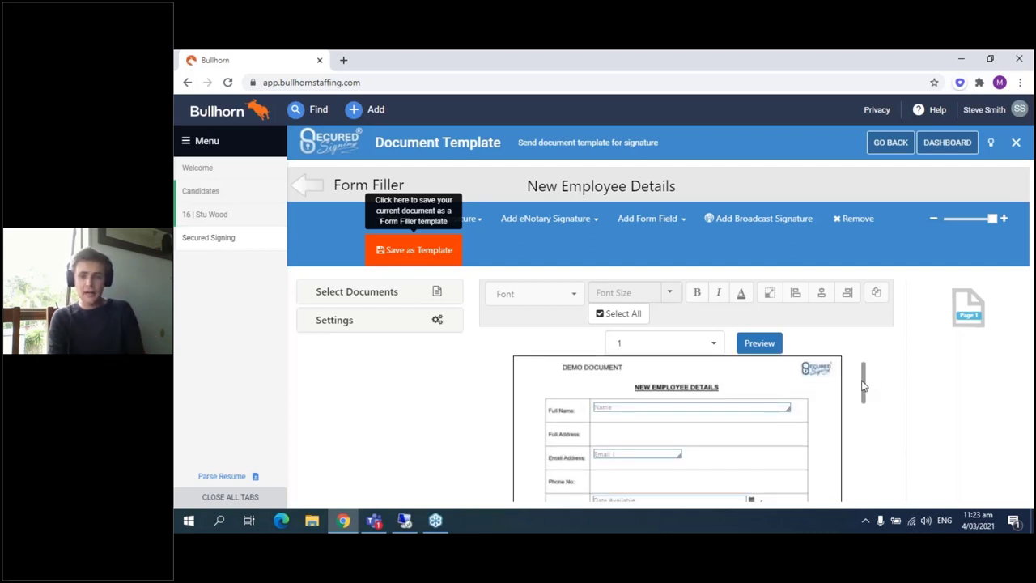
pyautogui.moveTo(863, 387); pyautogui.dragTo(860, 392)
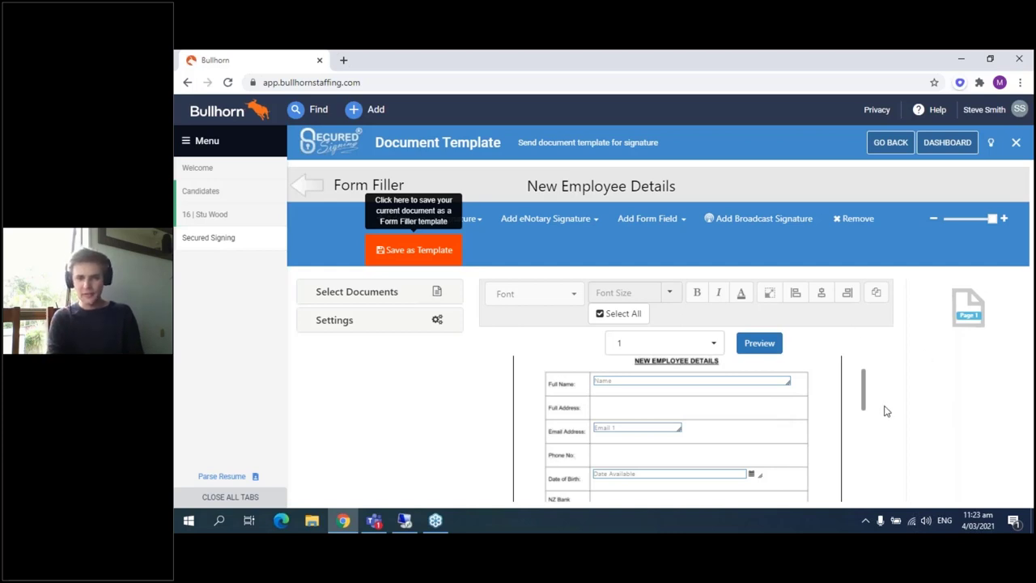
pyautogui.click(649, 380)
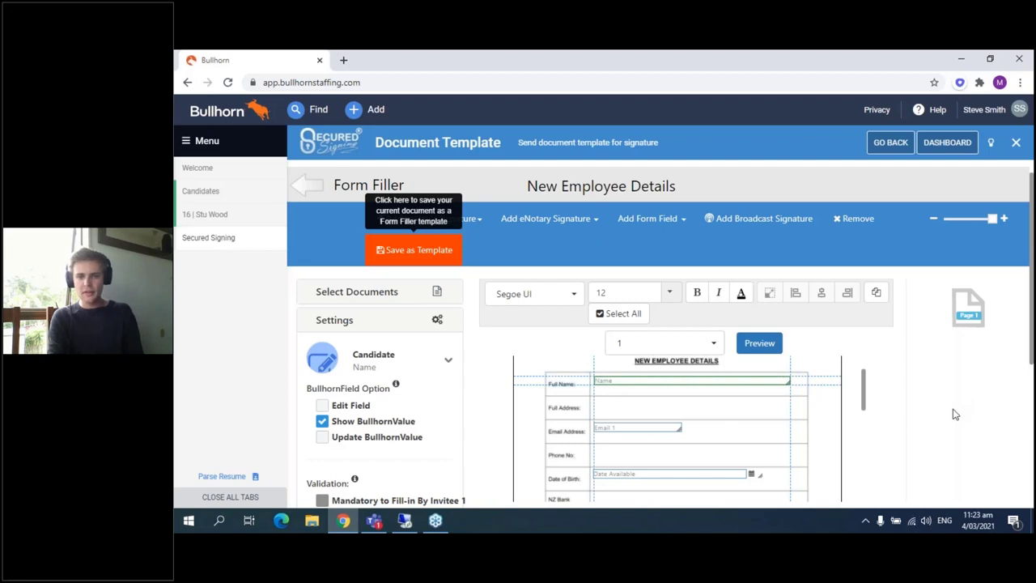
pyautogui.scroll(-1, 953, 413)
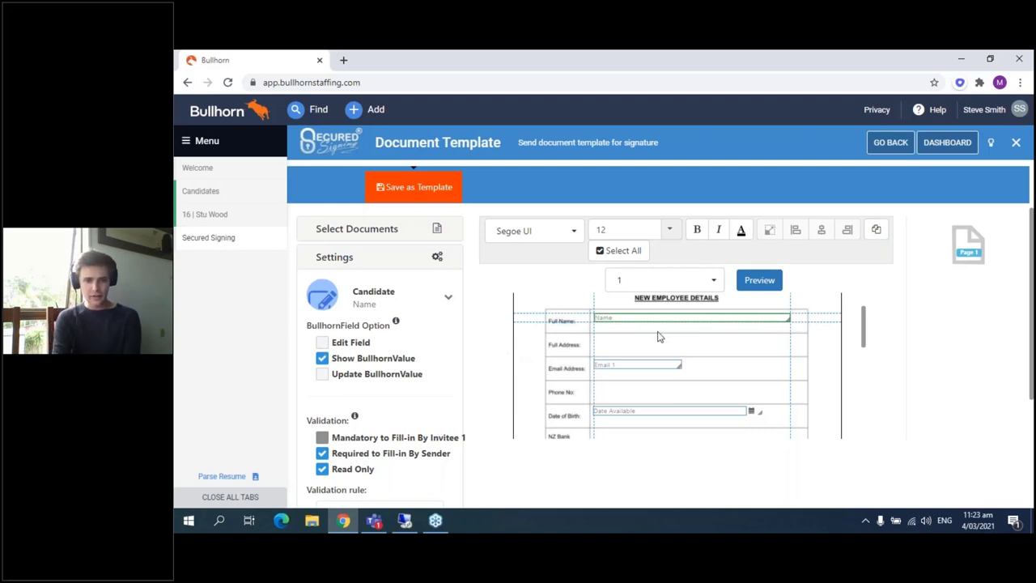
# Clear Read Only and Required to Fill-in By Sender on Name, keeping Show and Update BullhornValue on.
pyautogui.click(323, 469)
pyautogui.click(323, 454)
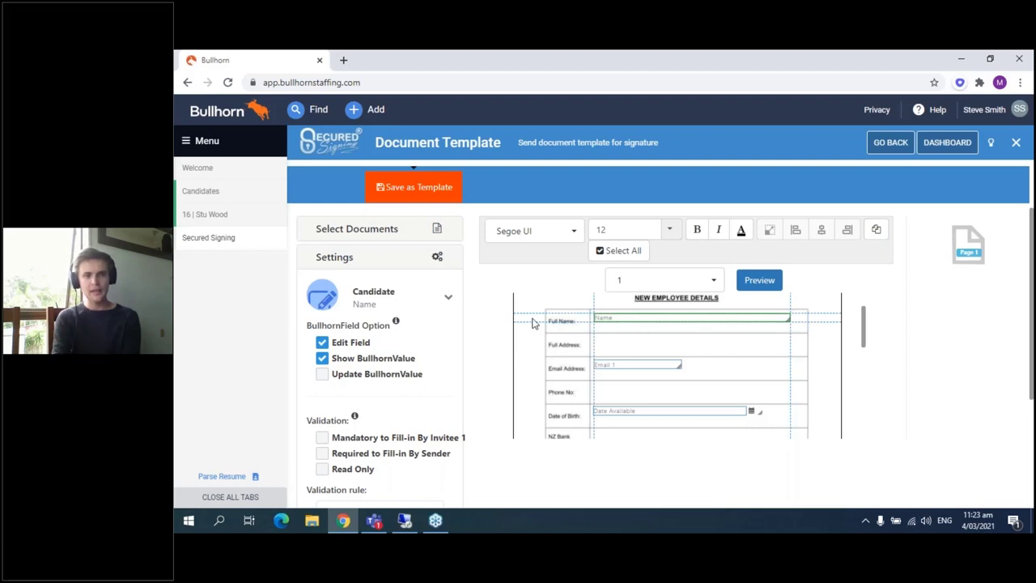
pyautogui.click(323, 359)
pyautogui.click(323, 360)
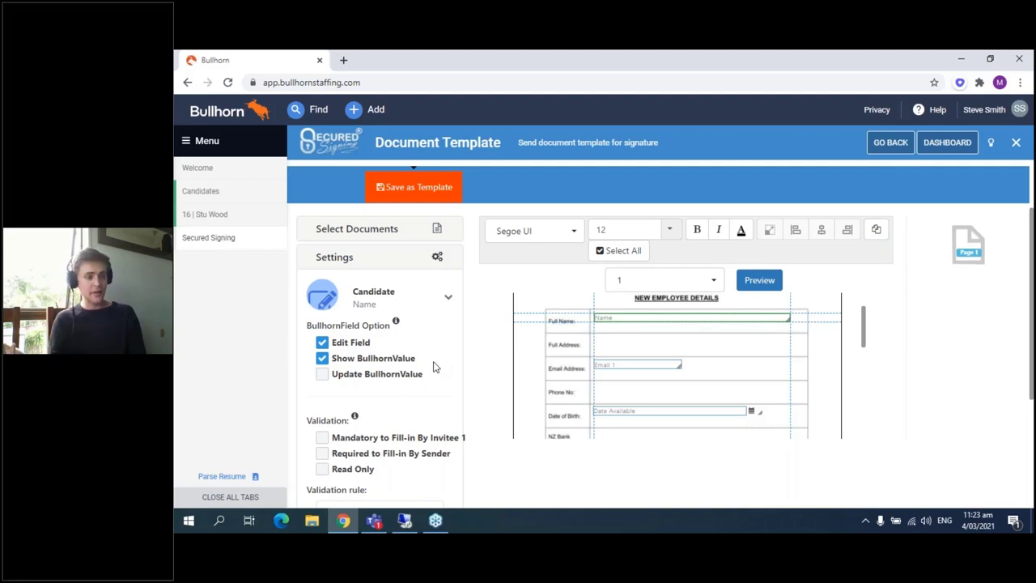
pyautogui.click(321, 375)
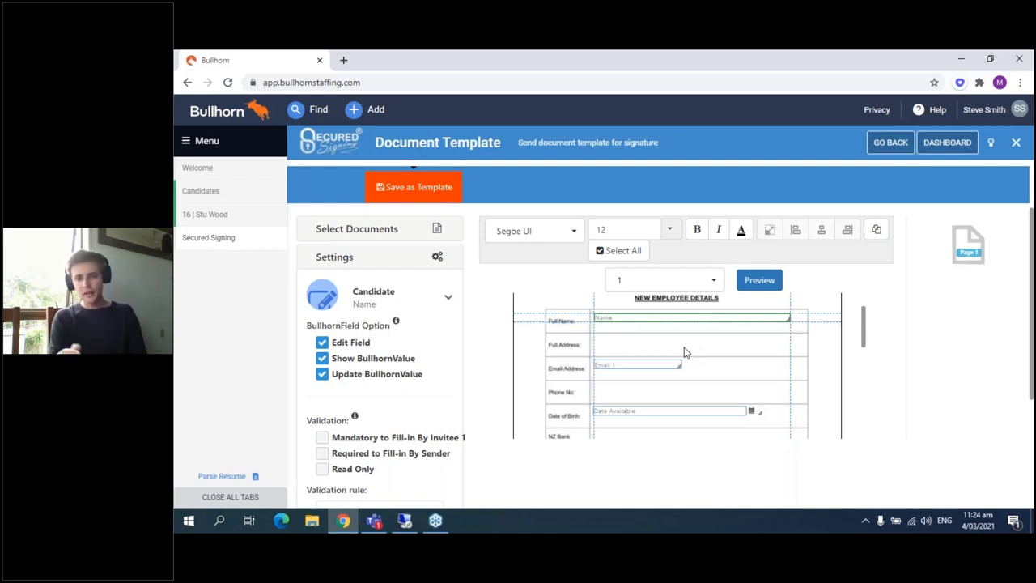
# Select the Date Available field, dismissing its date picker, to display its settings.
pyautogui.click(647, 365)
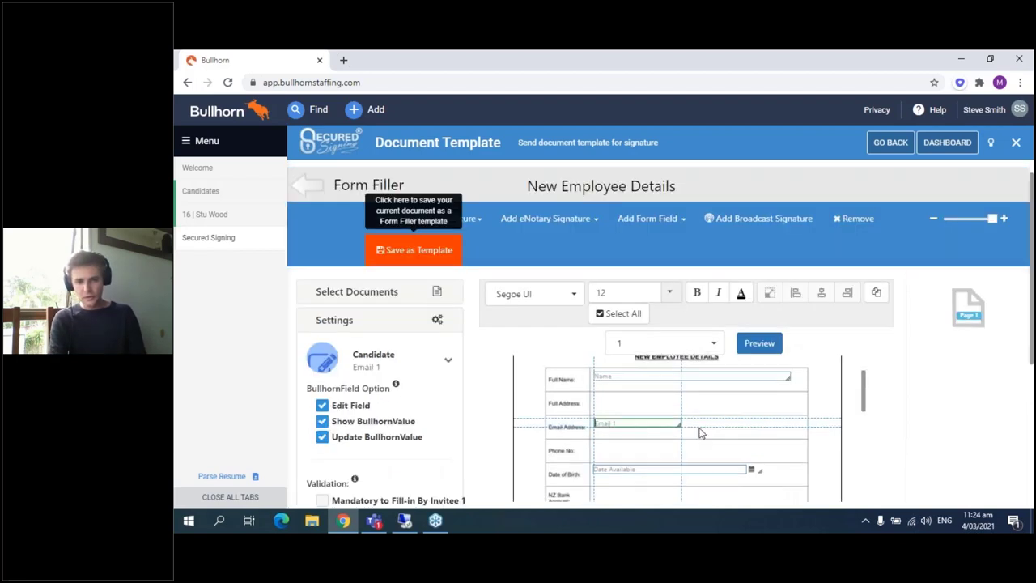
pyautogui.click(650, 411)
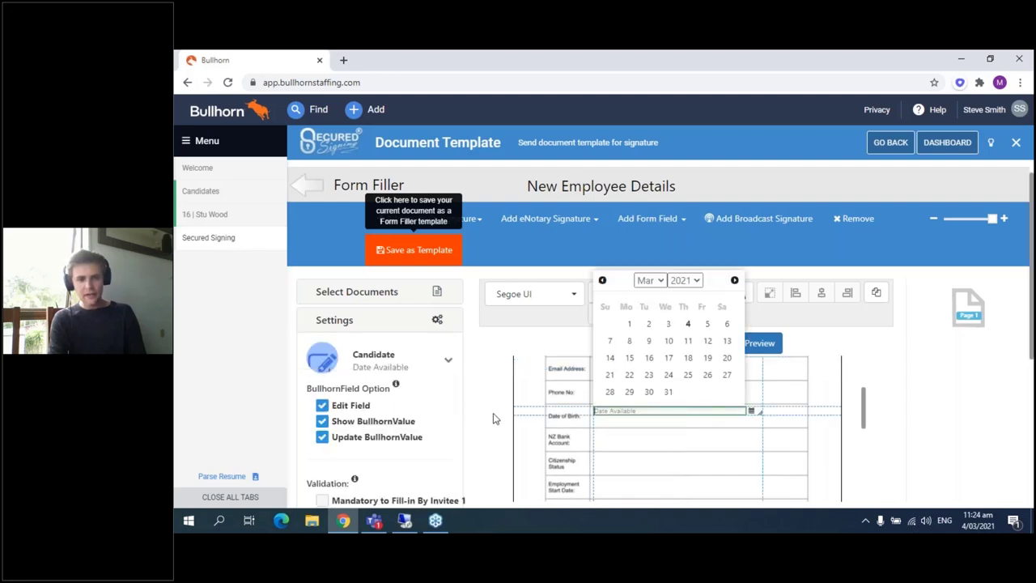
pyautogui.click(807, 414)
pyautogui.click(644, 413)
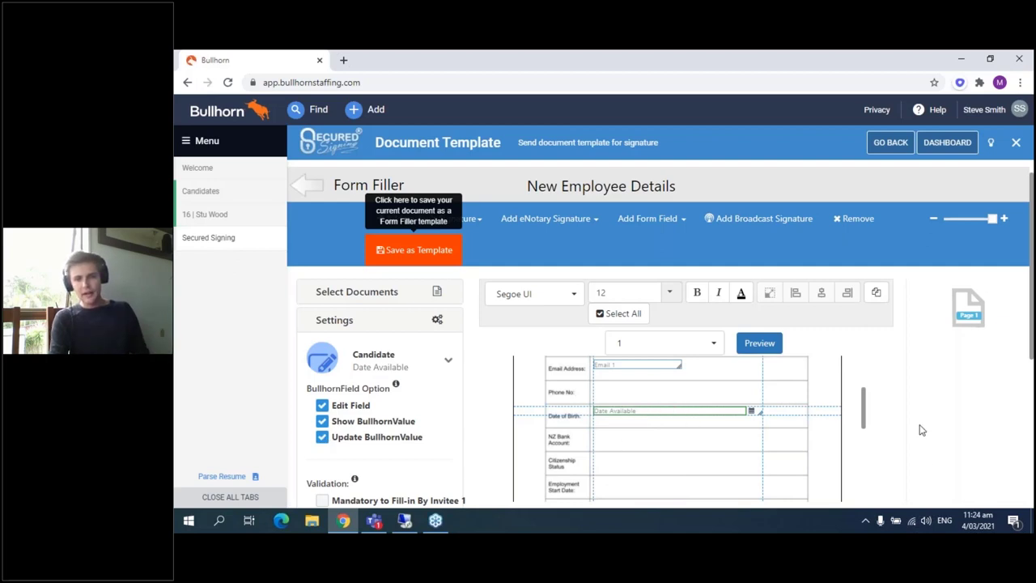
pyautogui.scroll(-1, 702, 387)
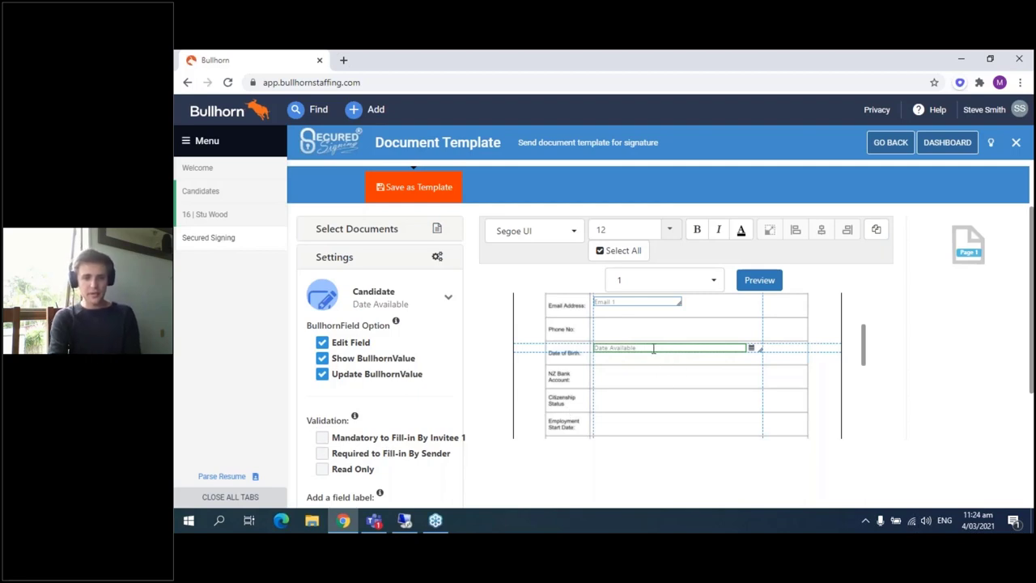
# Set Date Available to Read Only and Required to Fill-in By Sender, leaving Mandatory unticked.
pyautogui.click(321, 441)
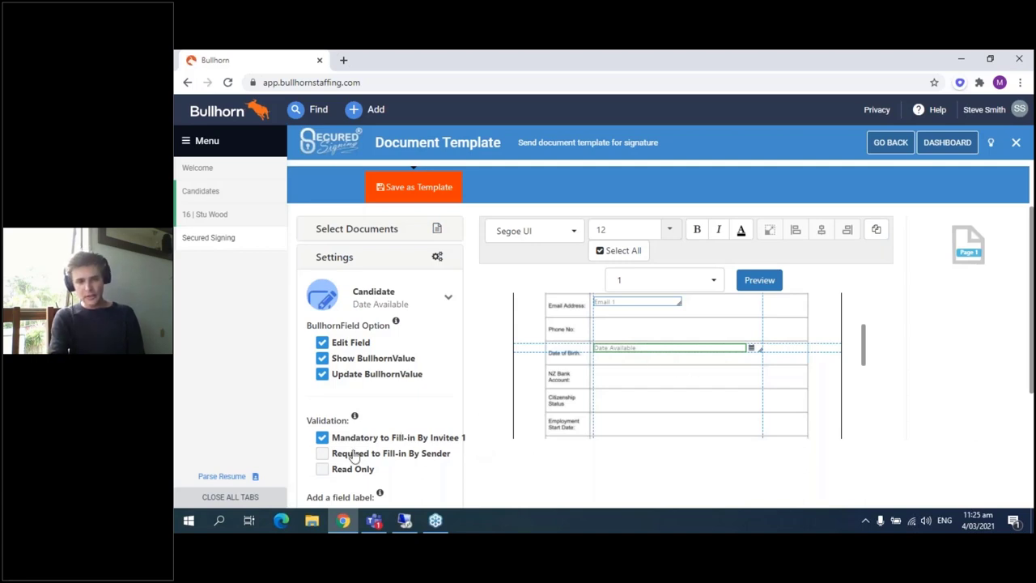
pyautogui.click(323, 439)
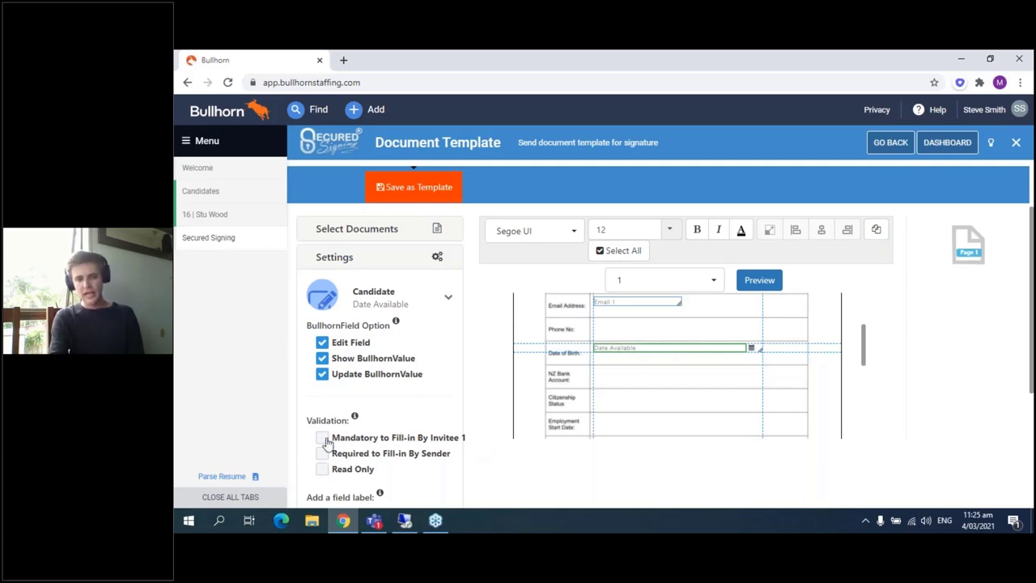
pyautogui.click(323, 470)
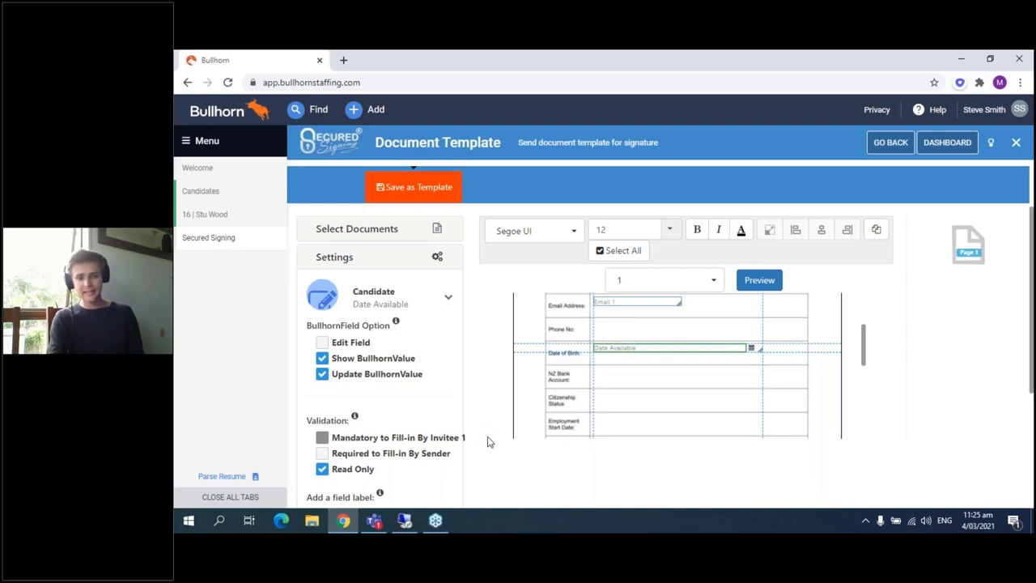
pyautogui.click(323, 455)
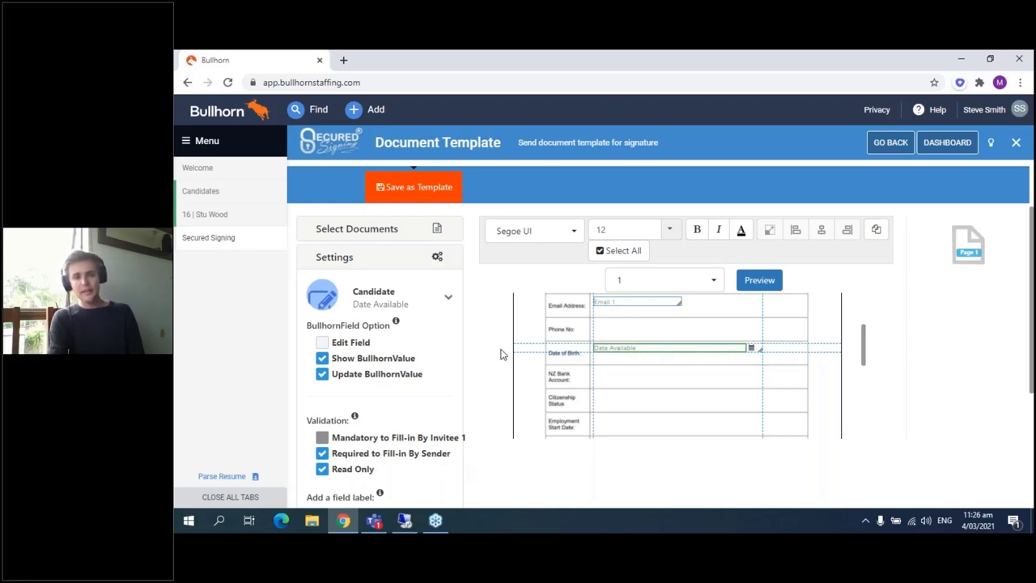
# Review the document preview and open the Save as Template dialog.
pyautogui.scroll(-1, 442, 400)
pyautogui.scroll(-2, 441, 400)
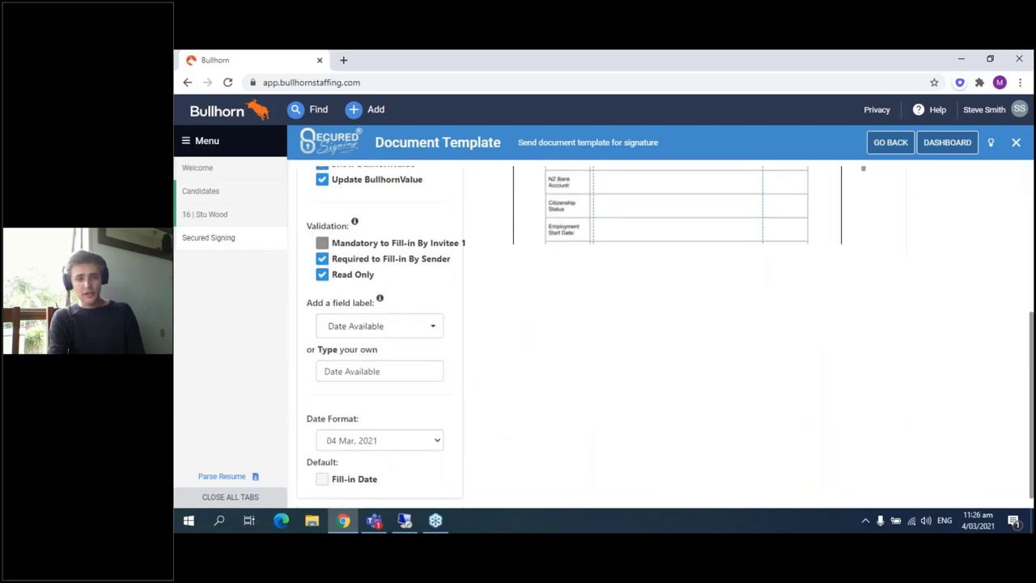
pyautogui.scroll(4, 458, 410)
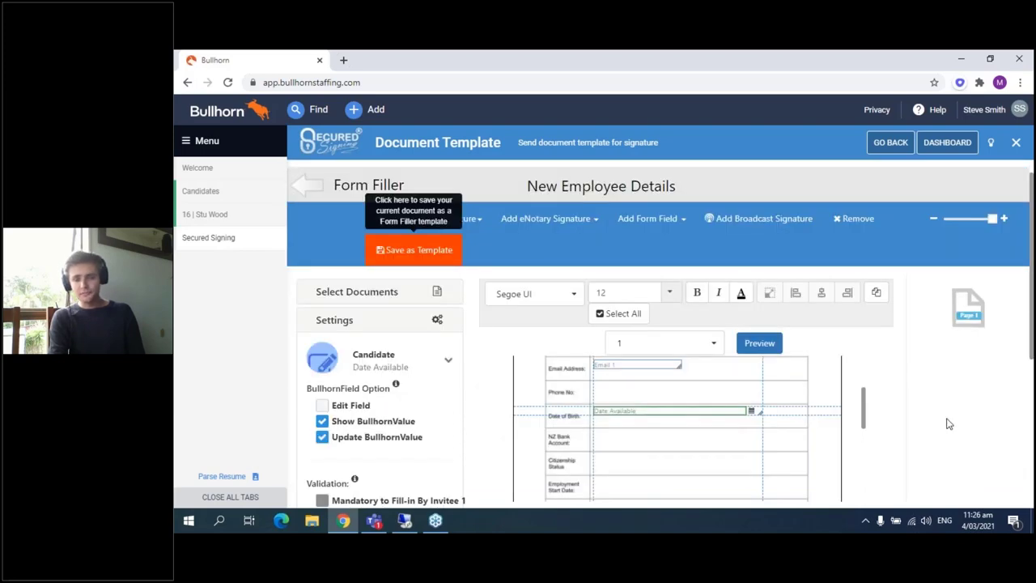
pyautogui.scroll(-1, 944, 421)
pyautogui.scroll(2, 753, 407)
pyautogui.scroll(1, 753, 408)
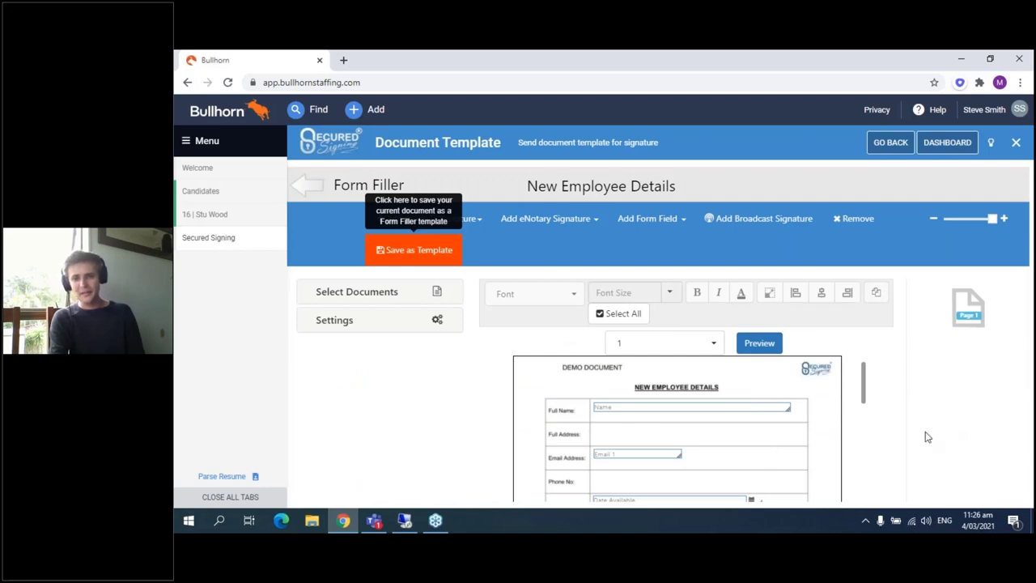
pyautogui.scroll(-4, 765, 429)
pyautogui.scroll(4, 768, 423)
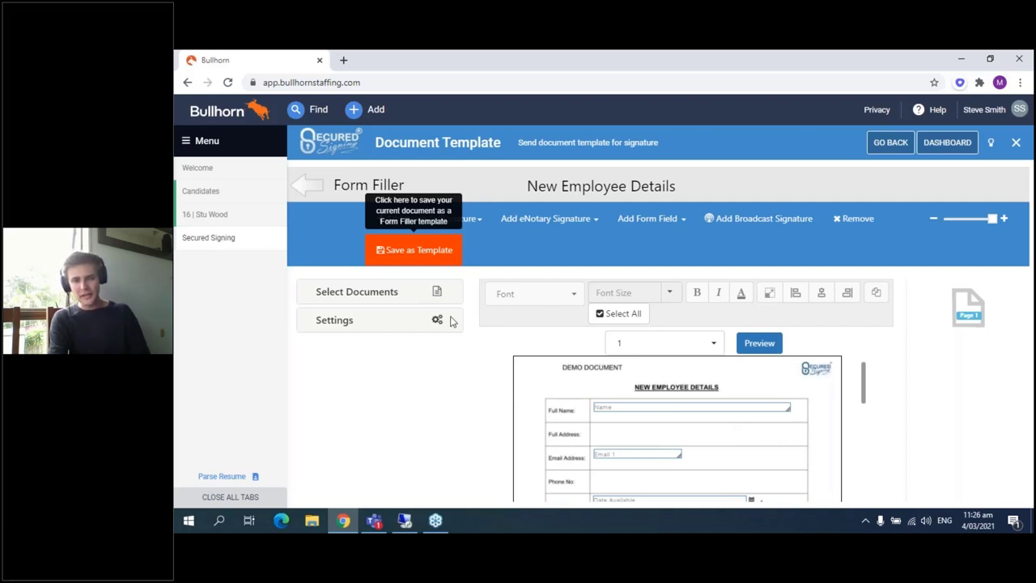
pyautogui.click(421, 254)
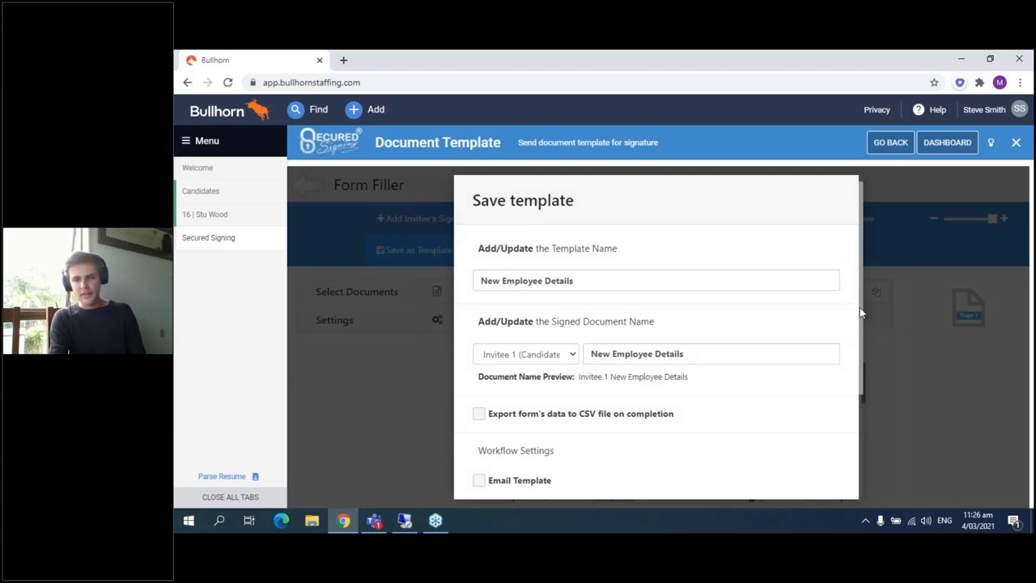
# Leave both names and the Invitee 1 (Candidate) prefix unchanged, and tick Additional Completion Recipients.
pyautogui.moveTo(862, 314); pyautogui.dragTo(870, 387)
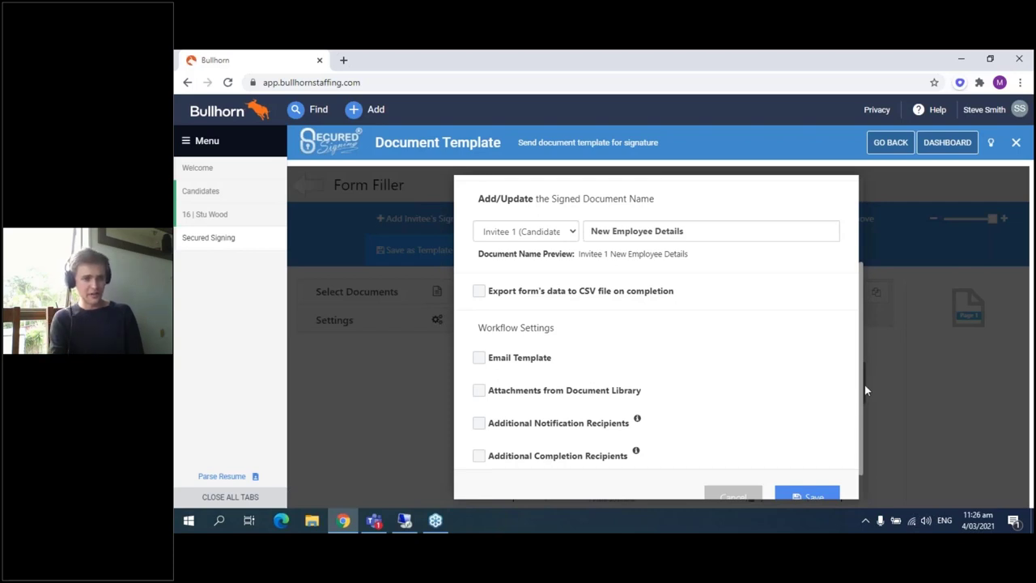
pyautogui.scroll(3, 773, 391)
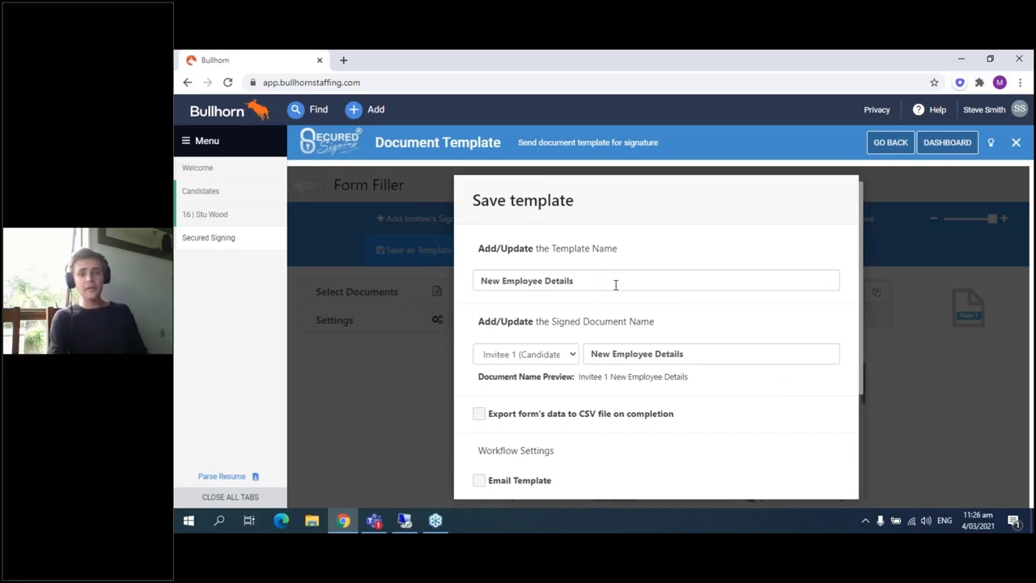
pyautogui.scroll(-1, 818, 379)
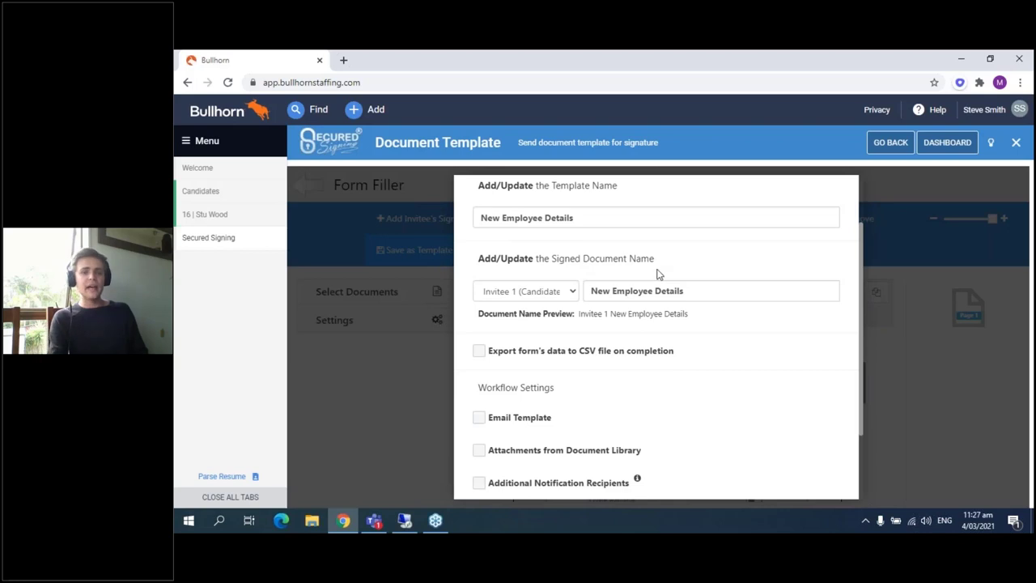
pyautogui.click(533, 293)
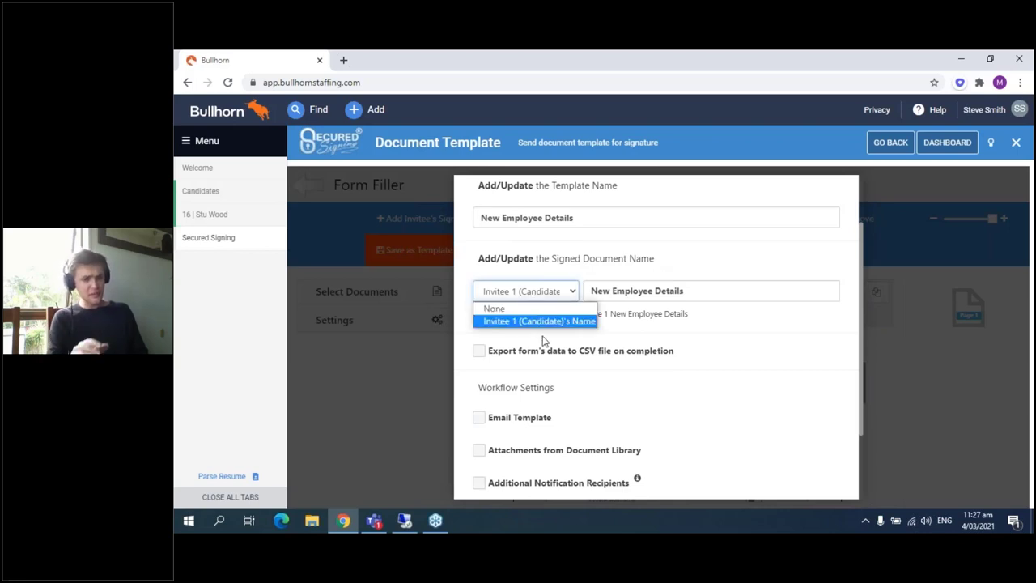
pyautogui.click(542, 338)
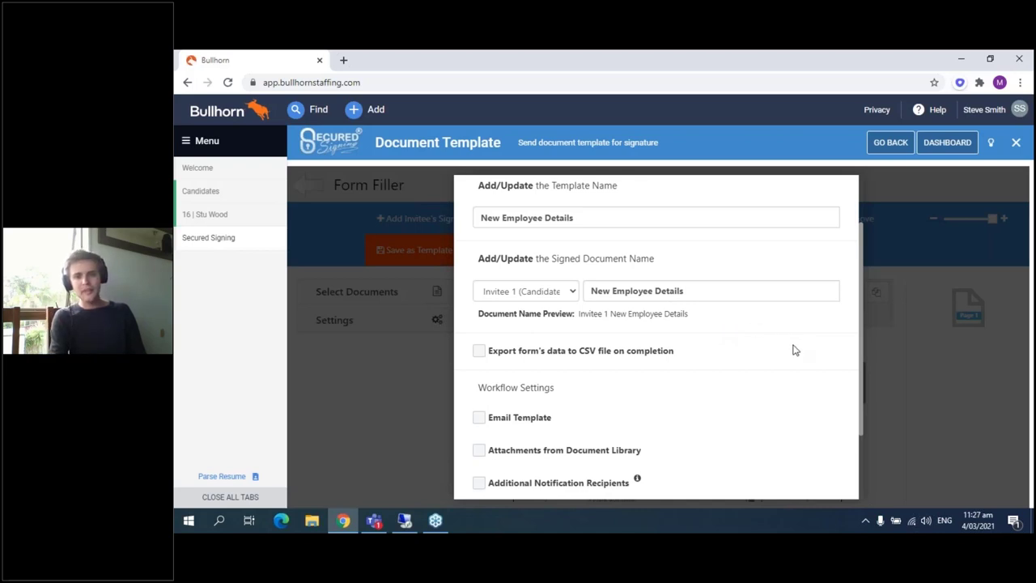
pyautogui.scroll(-2, 794, 350)
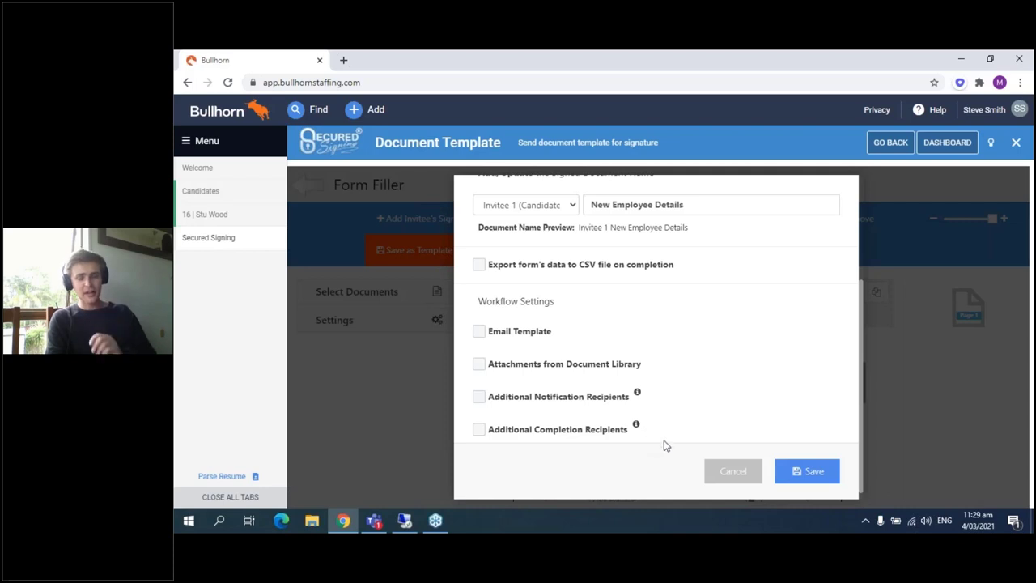
pyautogui.click(480, 430)
# Confirm an empty completion recipient list via View/Manage and save the template.
pyautogui.click(722, 430)
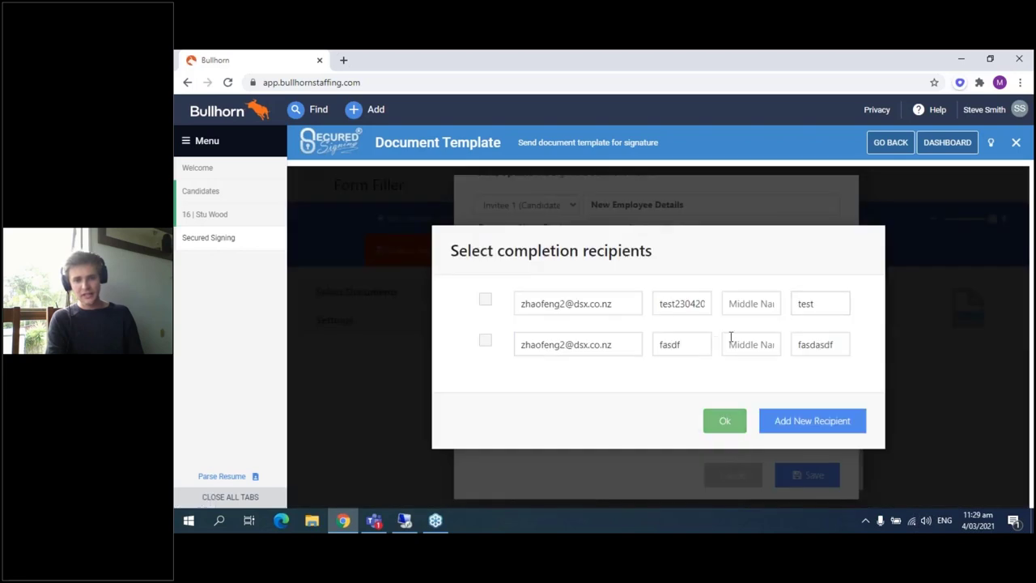
pyautogui.click(734, 423)
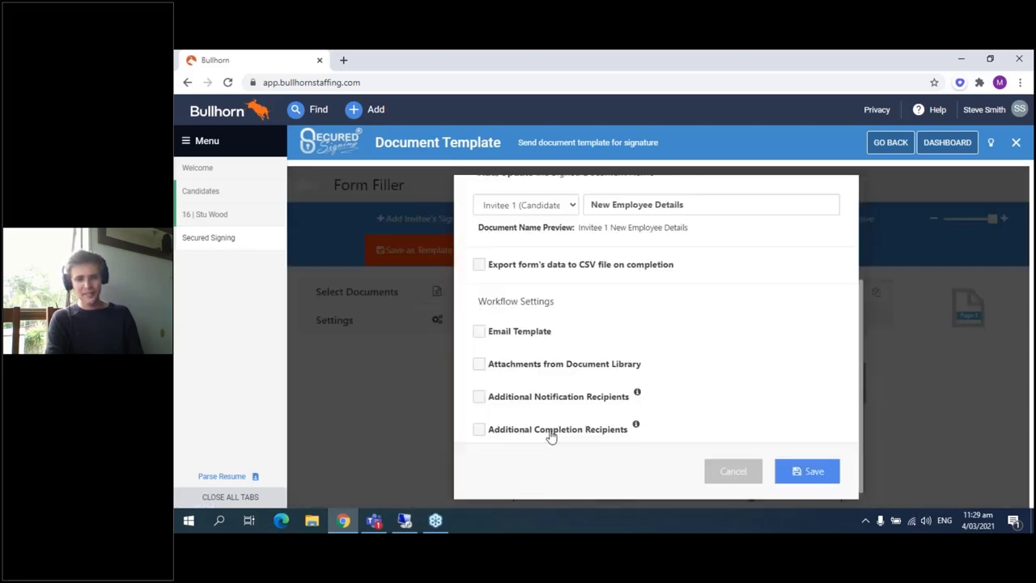
pyautogui.click(811, 471)
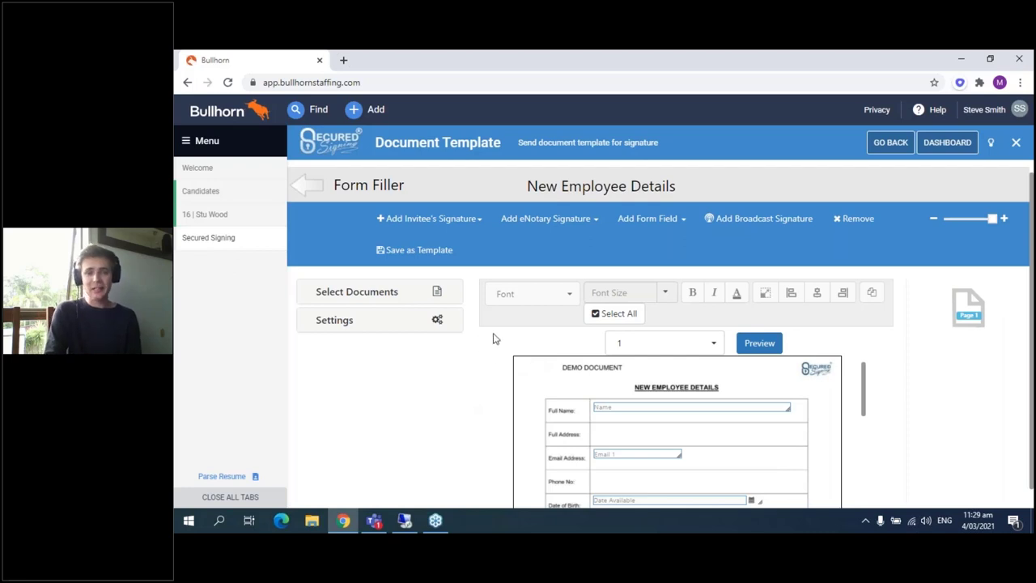
# Return to the template list and tick the Mar 04, 2021 New Employee Details template.
pyautogui.click(312, 188)
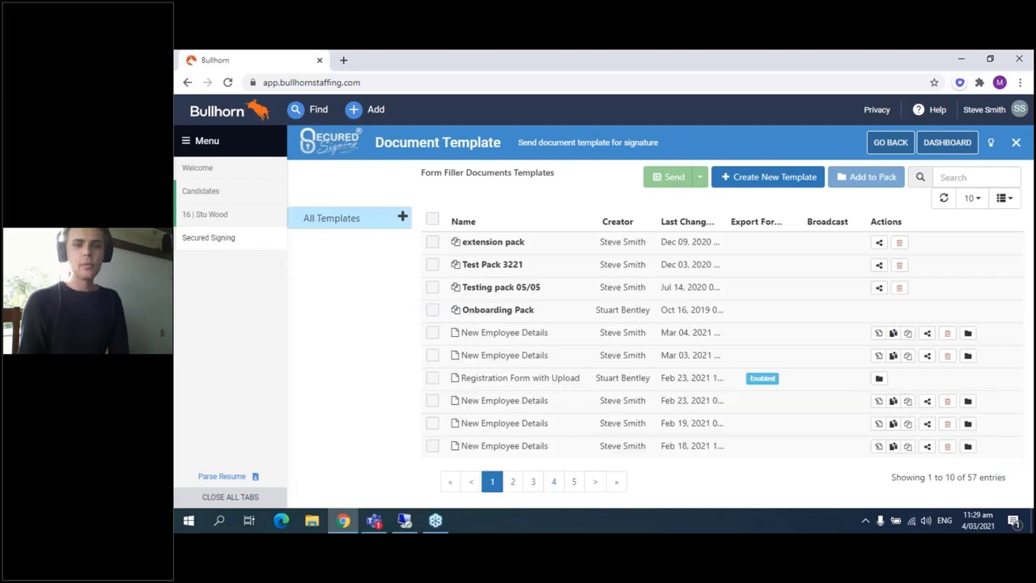
pyautogui.moveTo(549, 333); pyautogui.dragTo(458, 332)
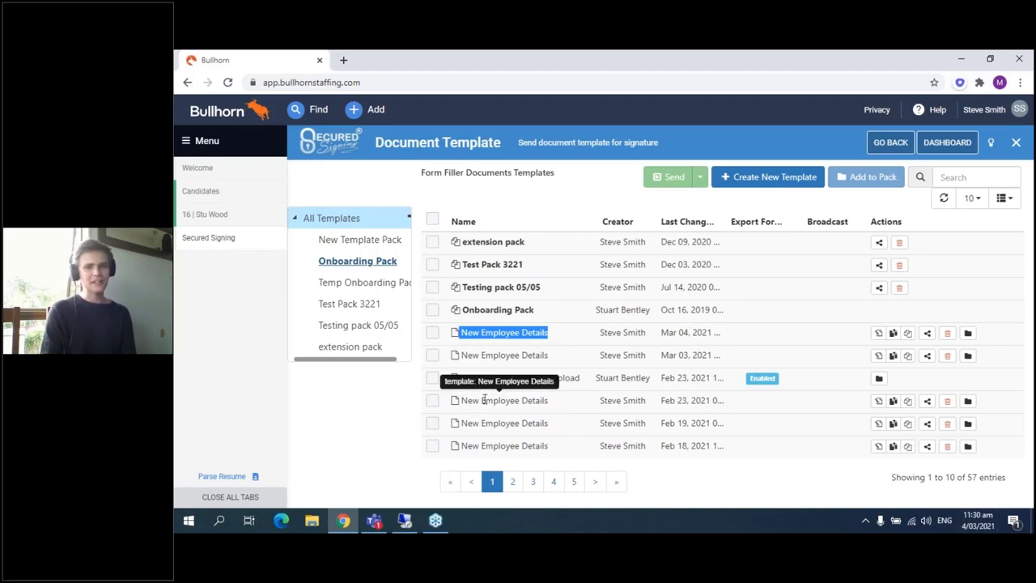
pyautogui.click(774, 341)
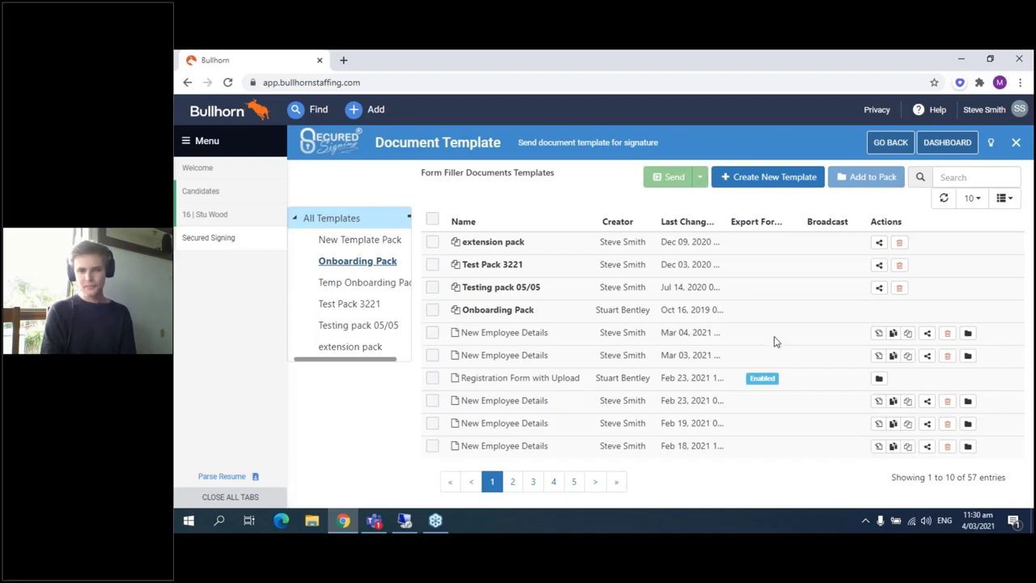
pyautogui.click(434, 335)
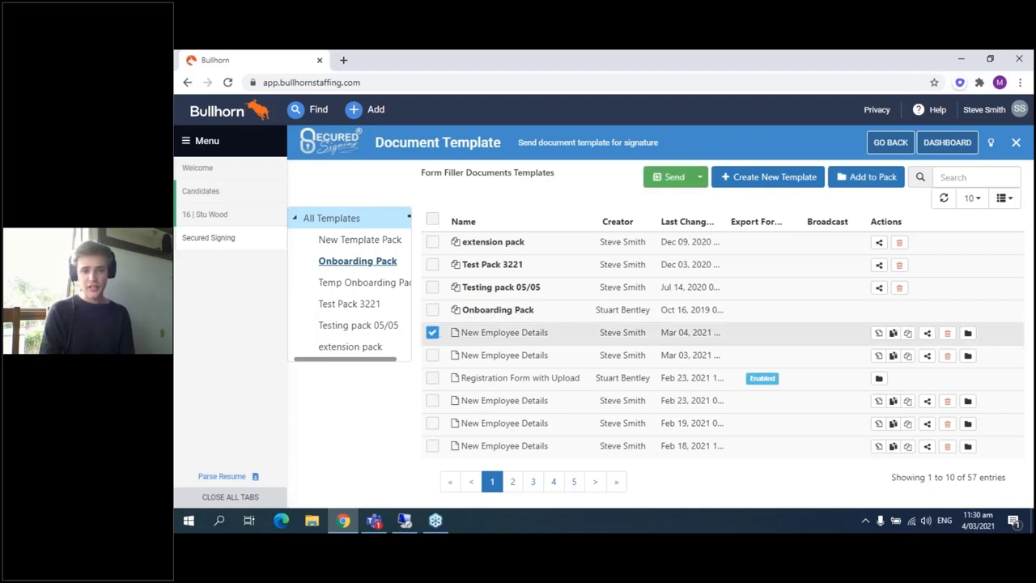
pyautogui.click(671, 178)
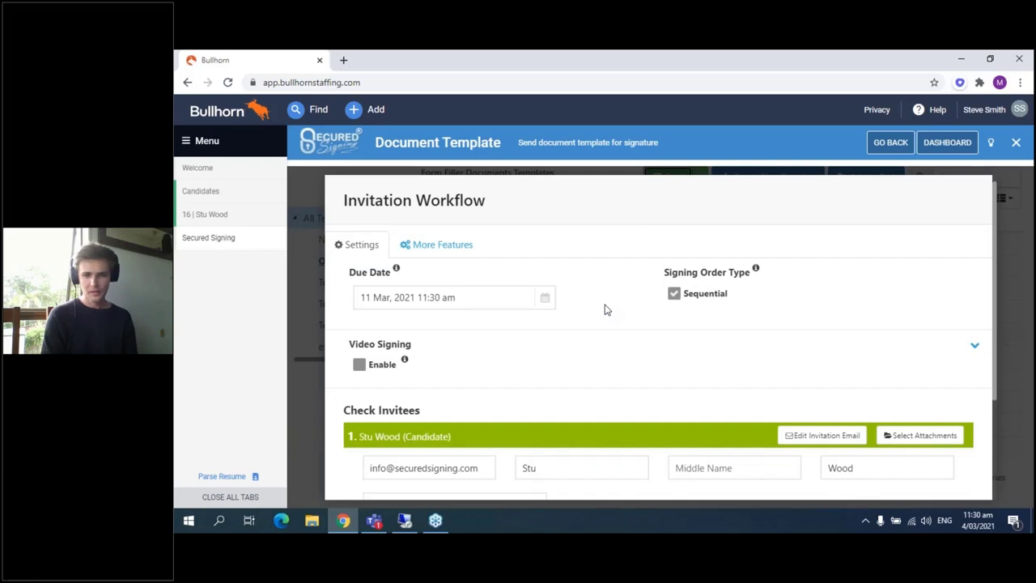
pyautogui.scroll(-3, 631, 373)
pyautogui.scroll(3, 597, 354)
pyautogui.scroll(-3, 879, 424)
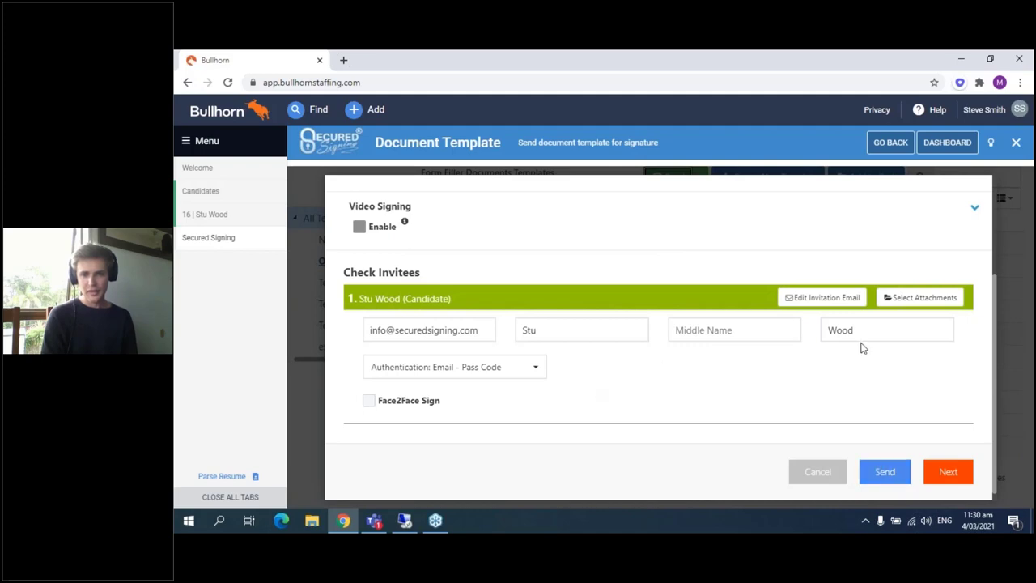
pyautogui.scroll(3, 669, 395)
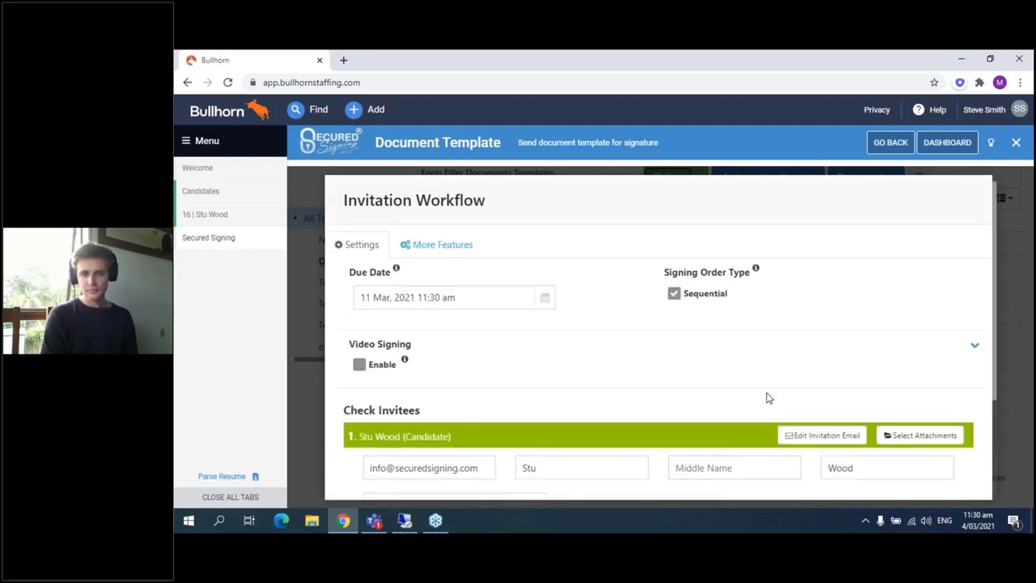
pyautogui.scroll(-3, 769, 395)
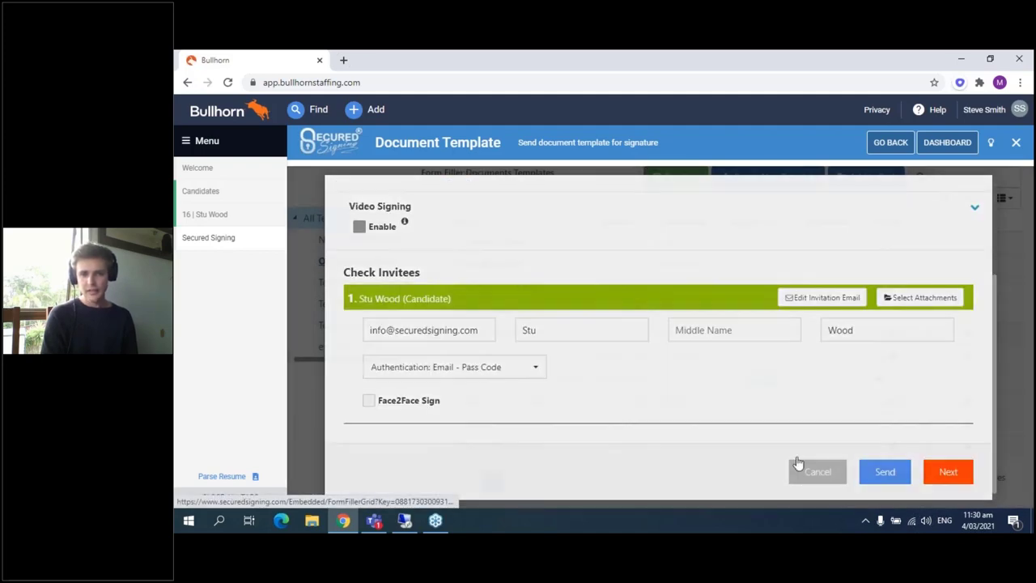
pyautogui.click(816, 471)
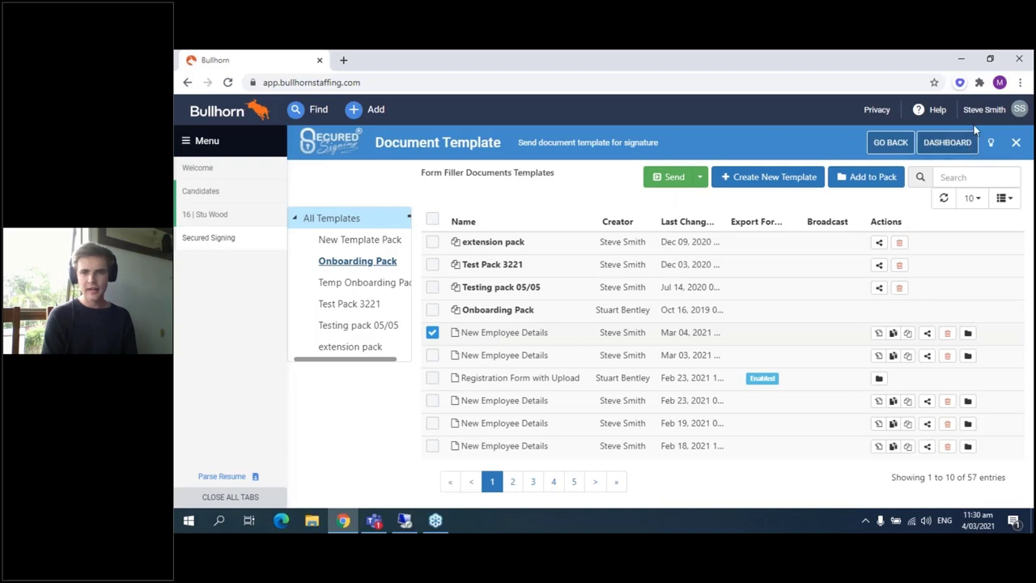
# Return to the candidate and start Secured Signing using the tailor-made FormDirect forms.
pyautogui.click(1016, 143)
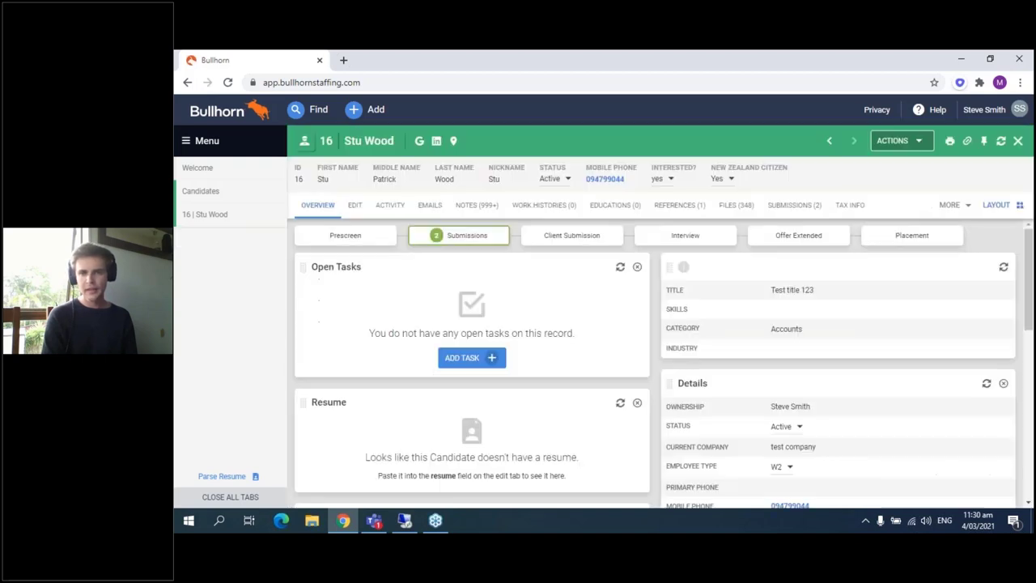
pyautogui.click(918, 141)
pyautogui.scroll(-1, 898, 433)
pyautogui.click(899, 433)
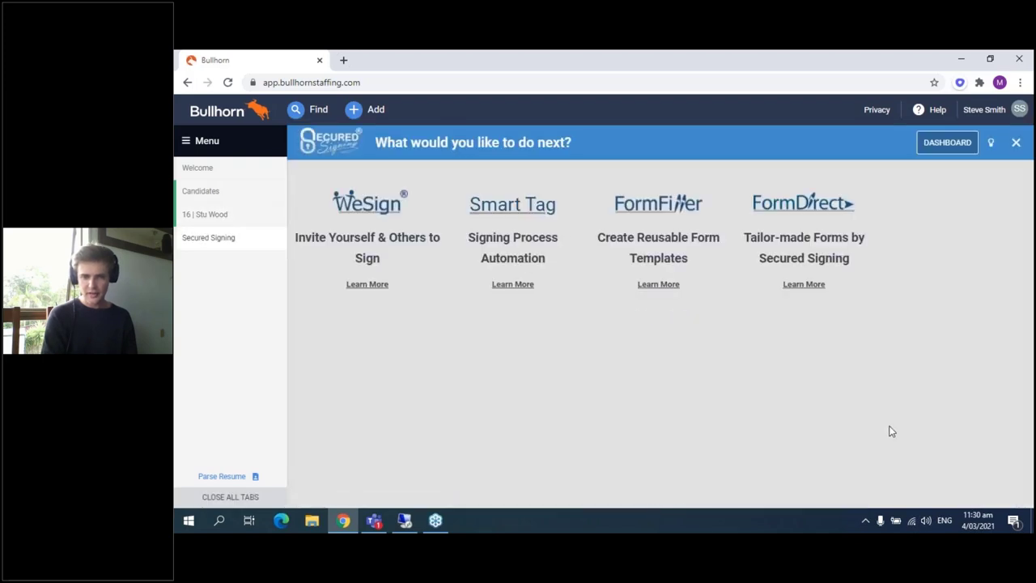
pyautogui.click(804, 206)
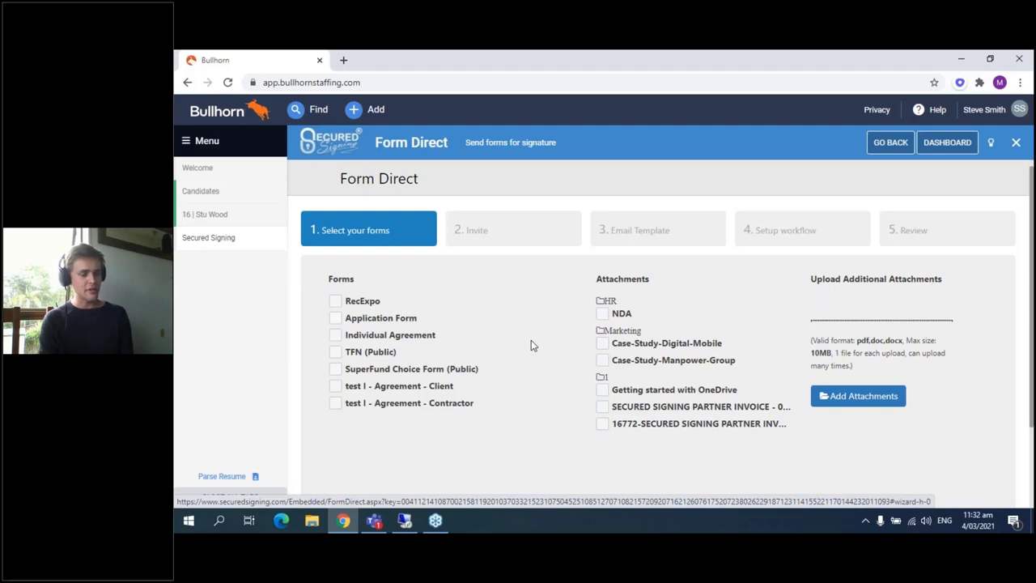
# Leave Bullhorn and bring up the PowerPoint deck at its closing 'Thank you for time' slide 9.
pyautogui.click(961, 60)
pyautogui.click(405, 521)
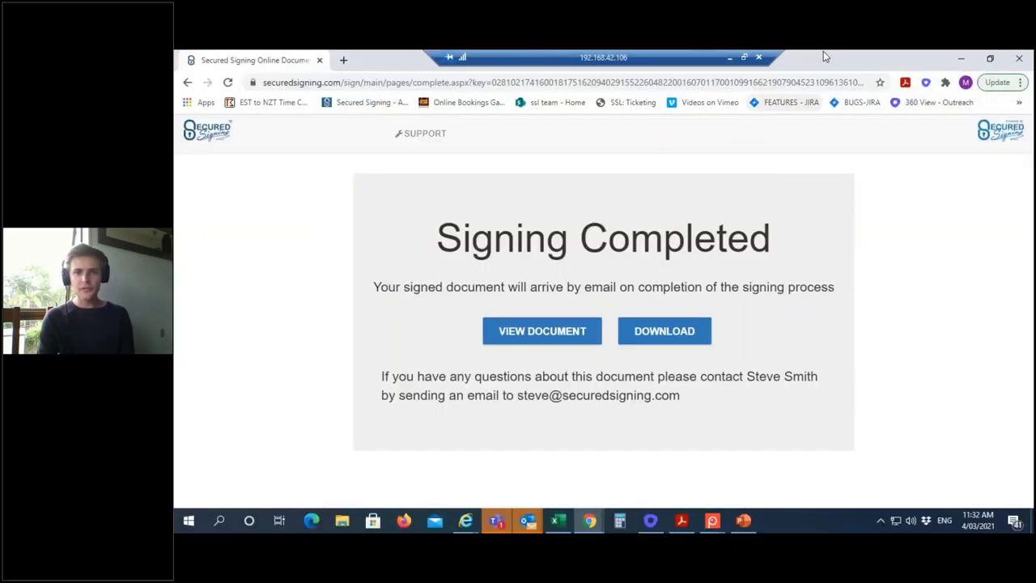
pyautogui.doubleClick(831, 56)
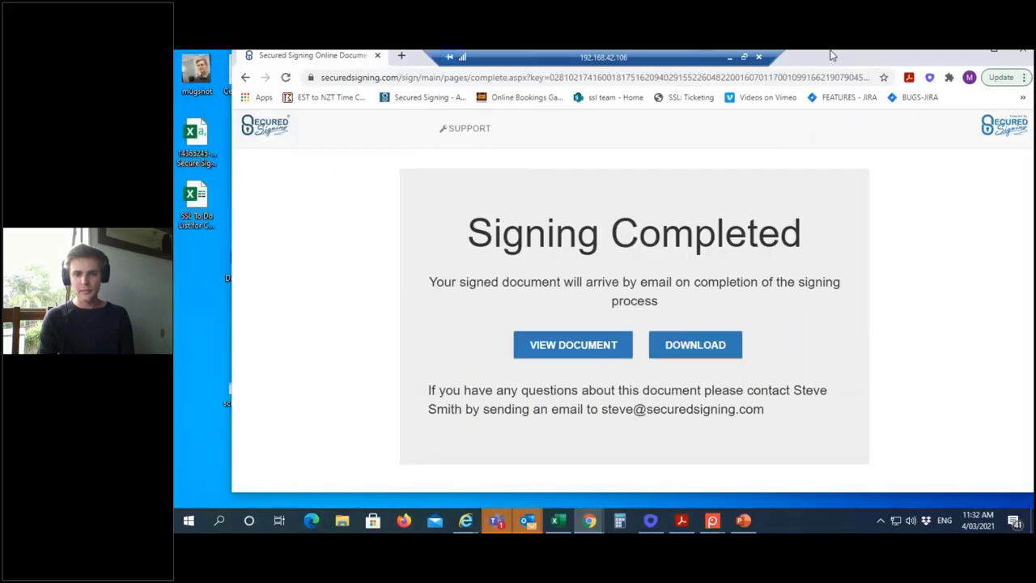
pyautogui.doubleClick(832, 56)
pyautogui.click(743, 521)
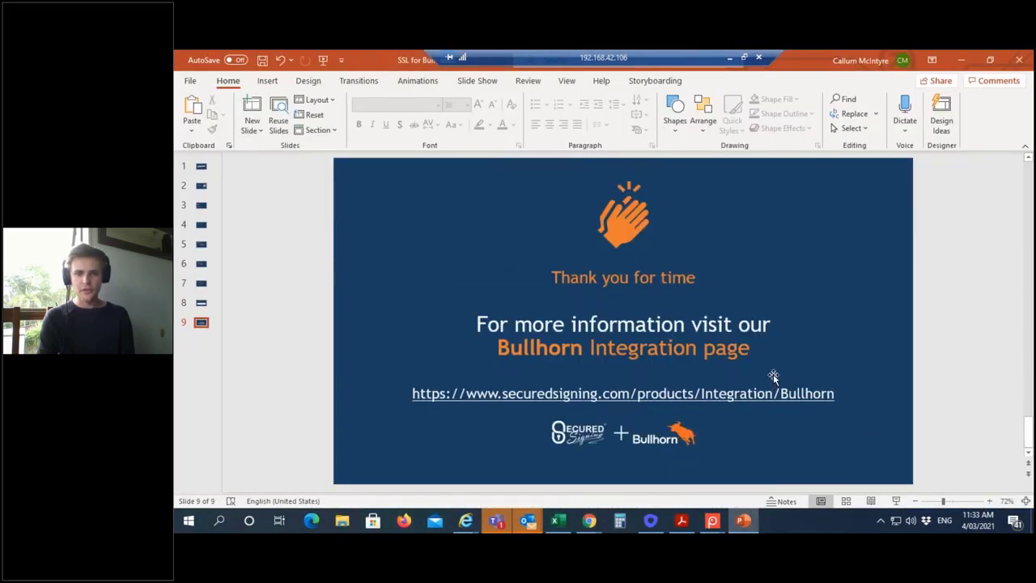